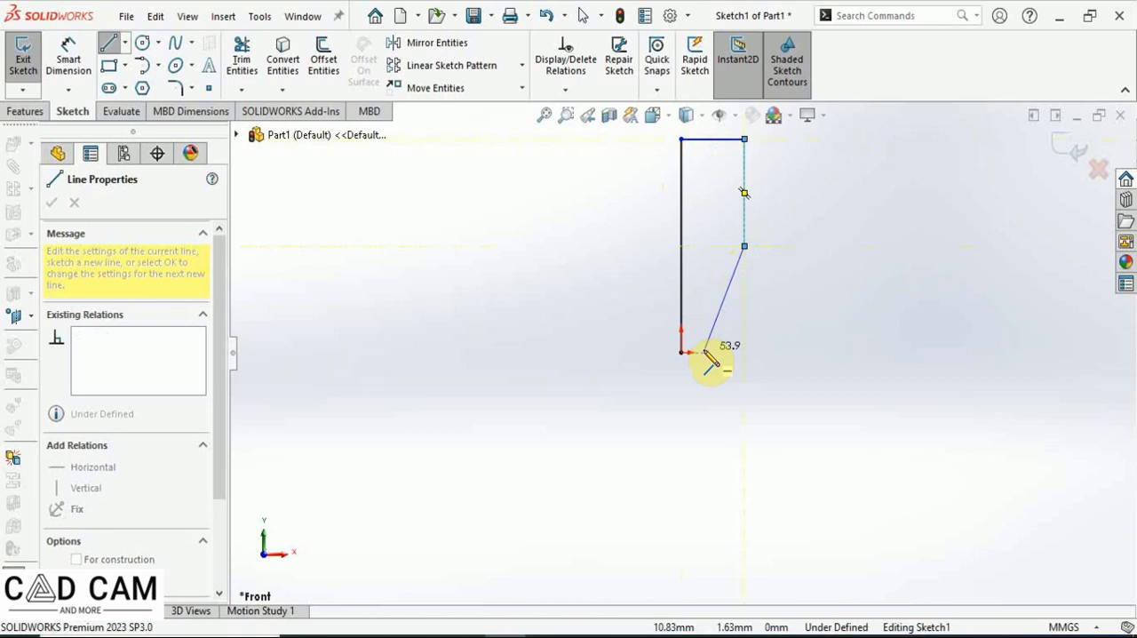
# Close the profile with a short horizontal line back to the origin and finish the Line tool.
pyautogui.click(707, 353)
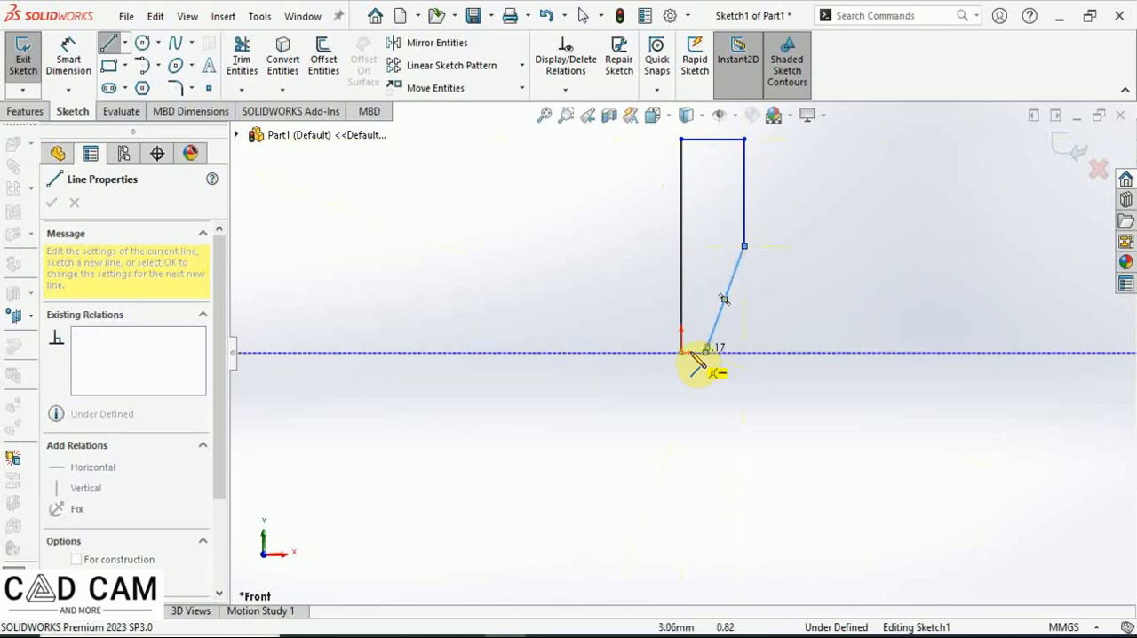
pyautogui.click(682, 353)
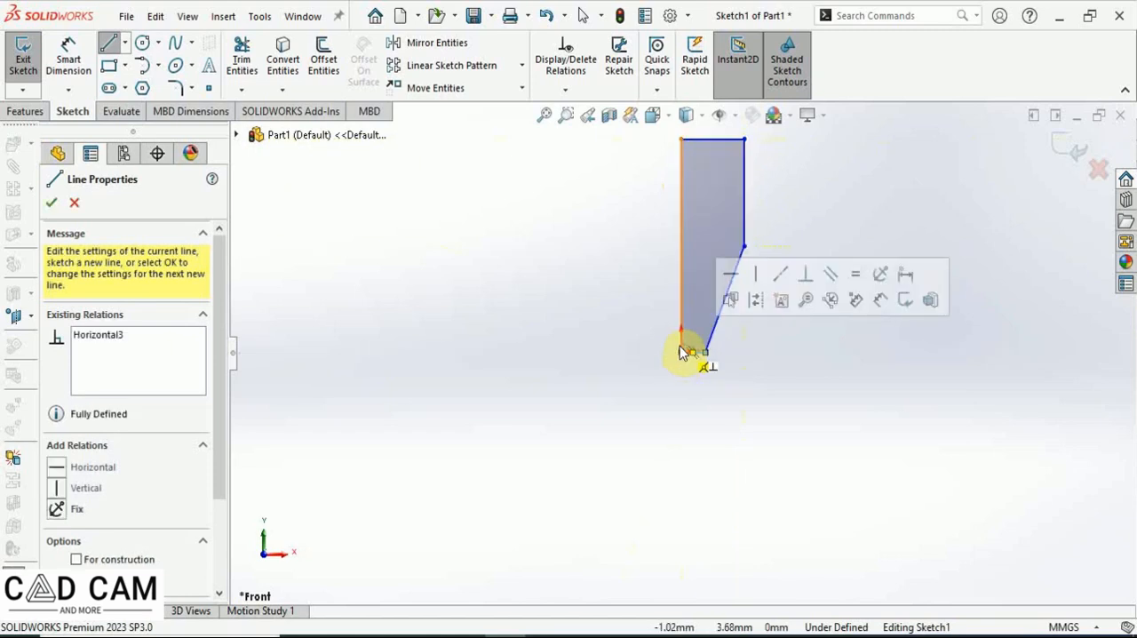
pyautogui.click(51, 205)
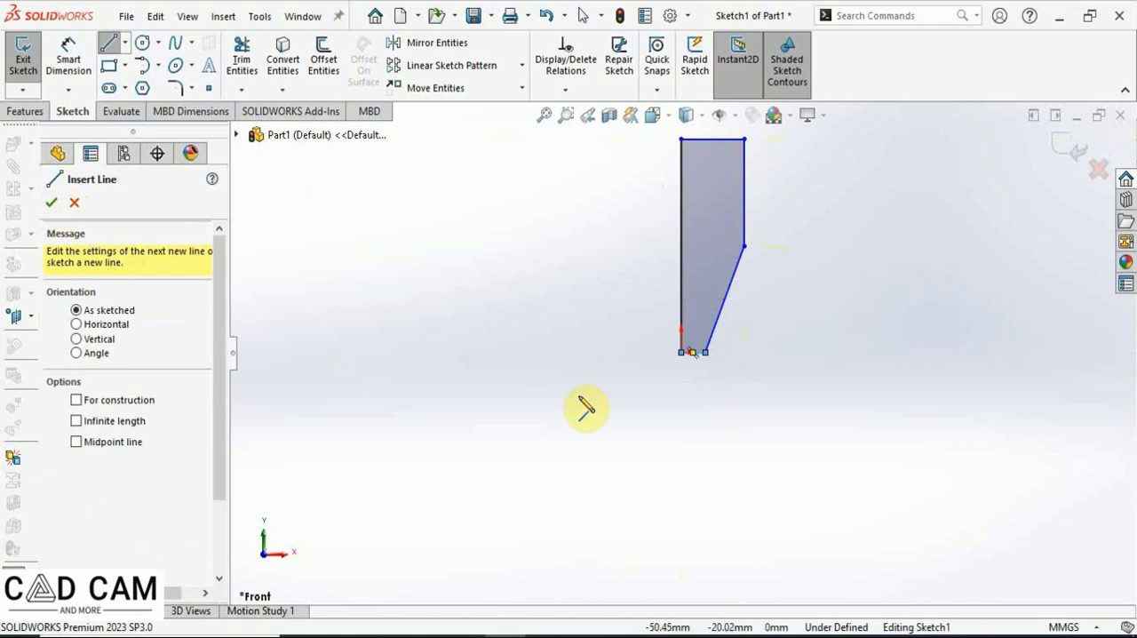
pyautogui.click(51, 206)
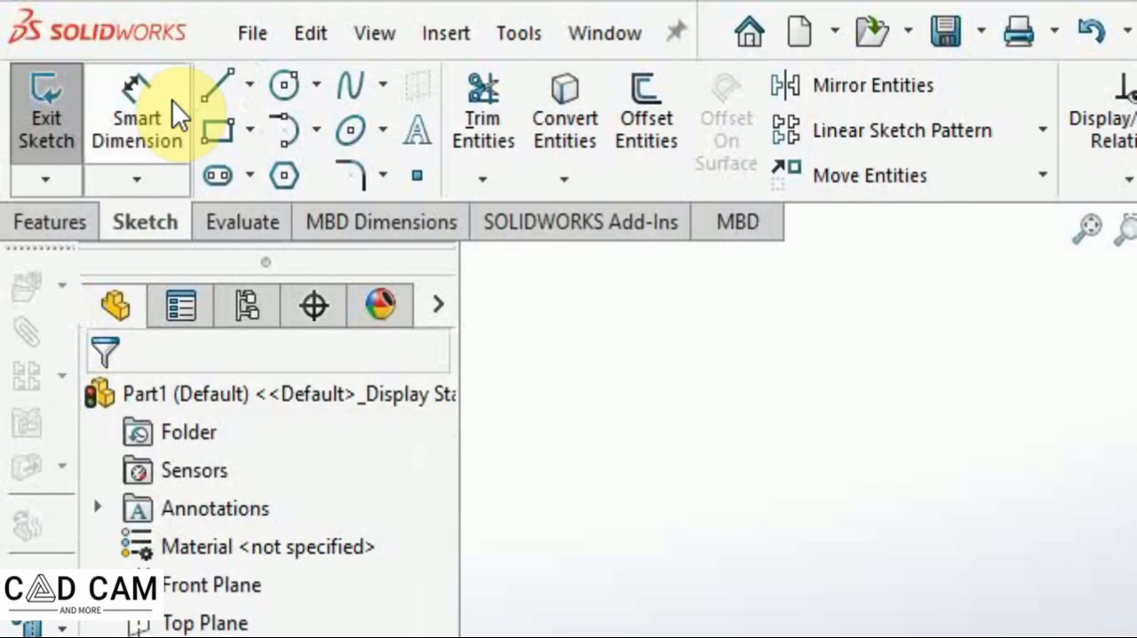
# Dimension the left vertical edge of the profile to 100 mm with Smart Dimension.
pyautogui.click(71, 55)
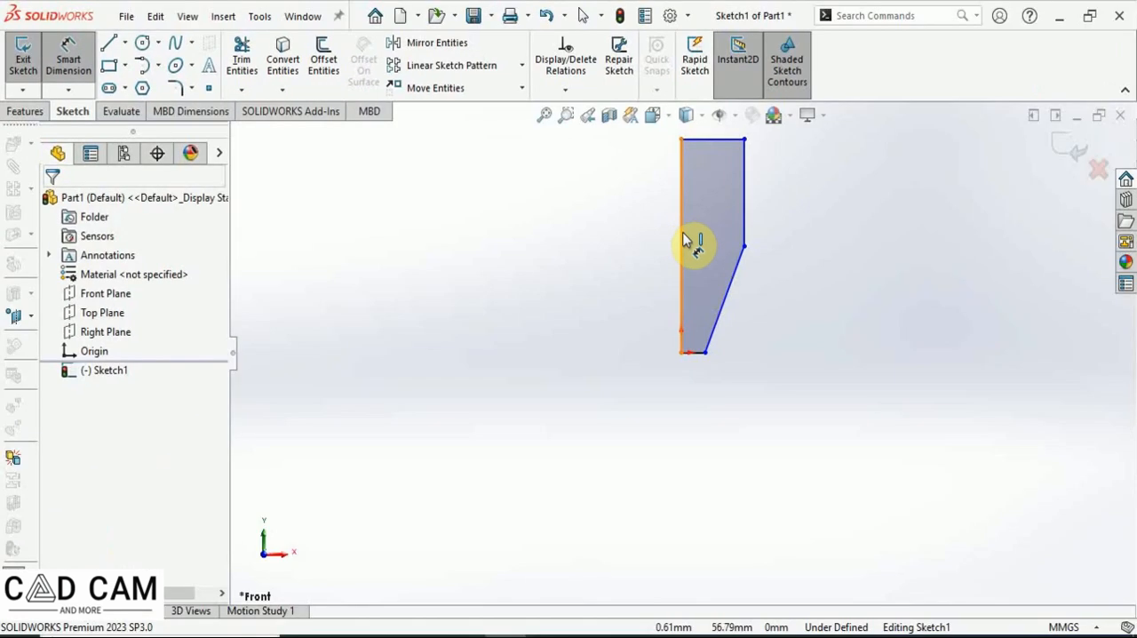
pyautogui.click(680, 238)
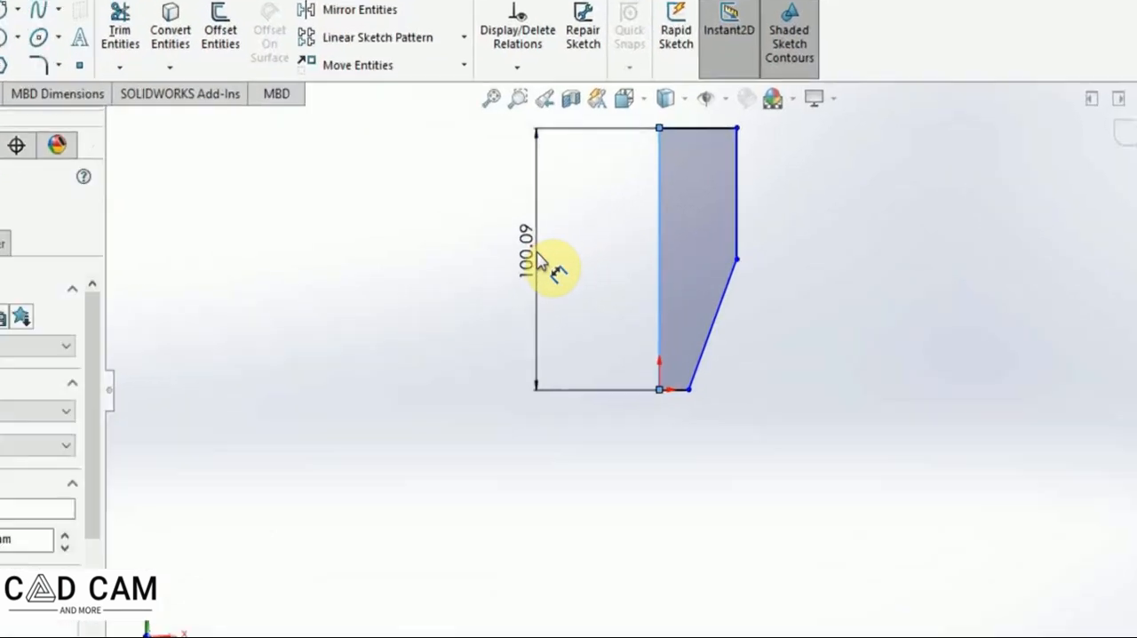
pyautogui.click(582, 240)
pyautogui.write('100')
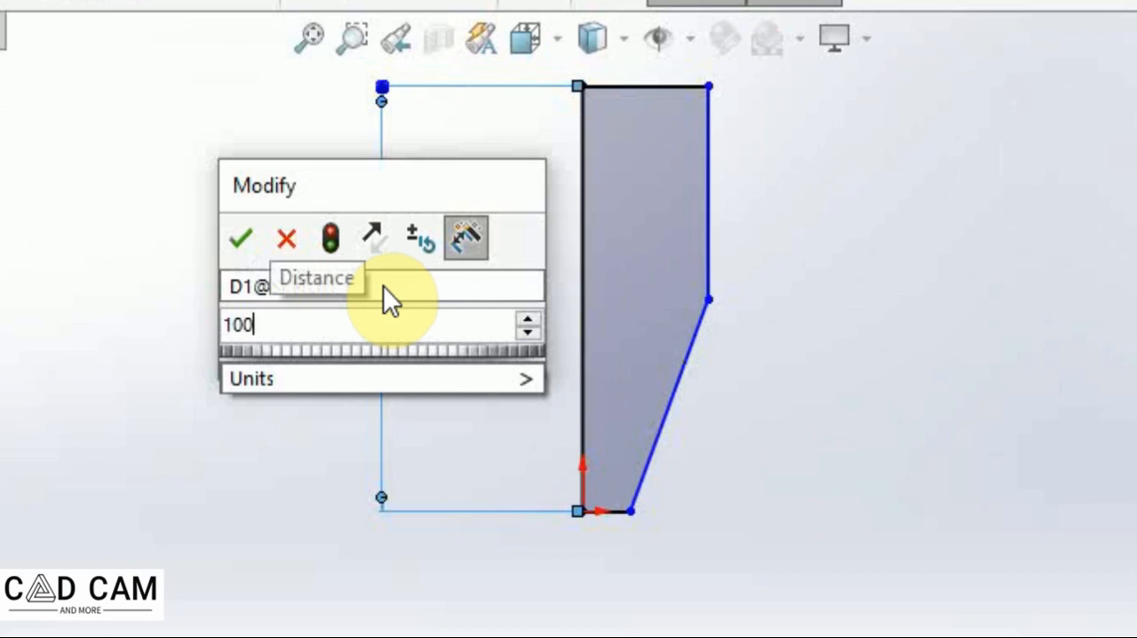
pyautogui.press('Return')
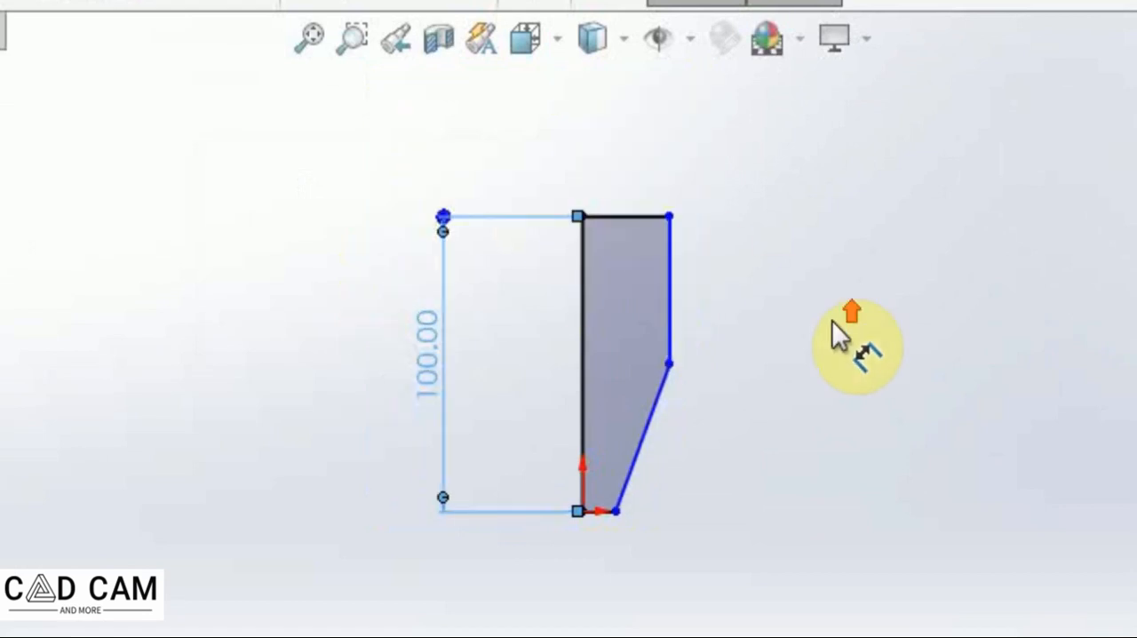
# Dimension the top horizontal edge of the profile to 30 mm.
pyautogui.click(629, 216)
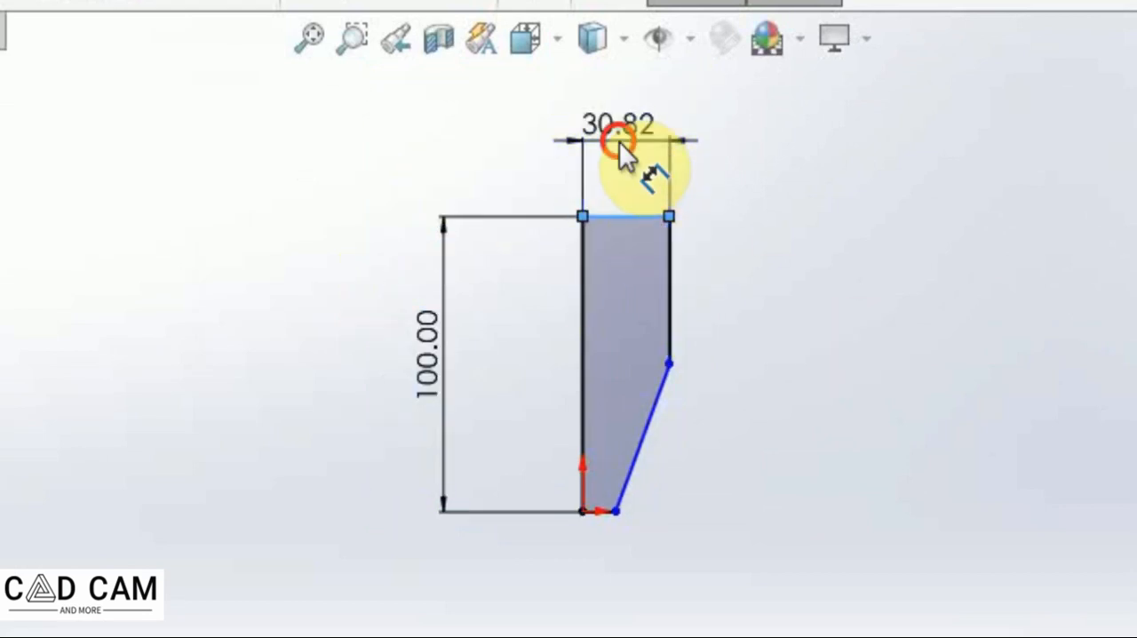
pyautogui.click(619, 141)
pyautogui.write('30')
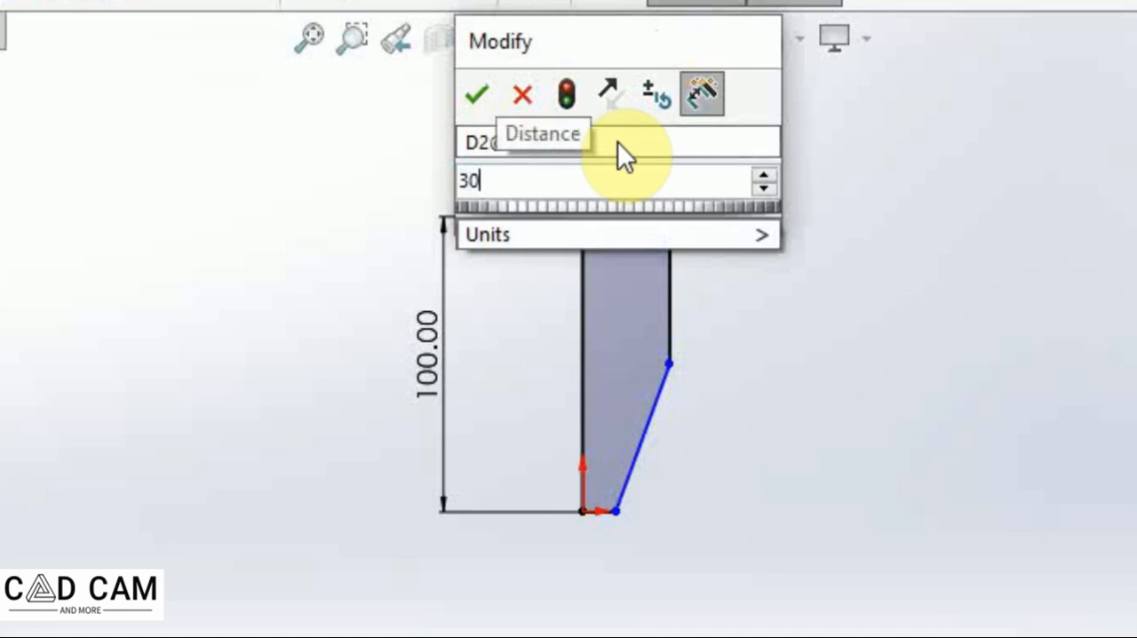
pyautogui.press('Return')
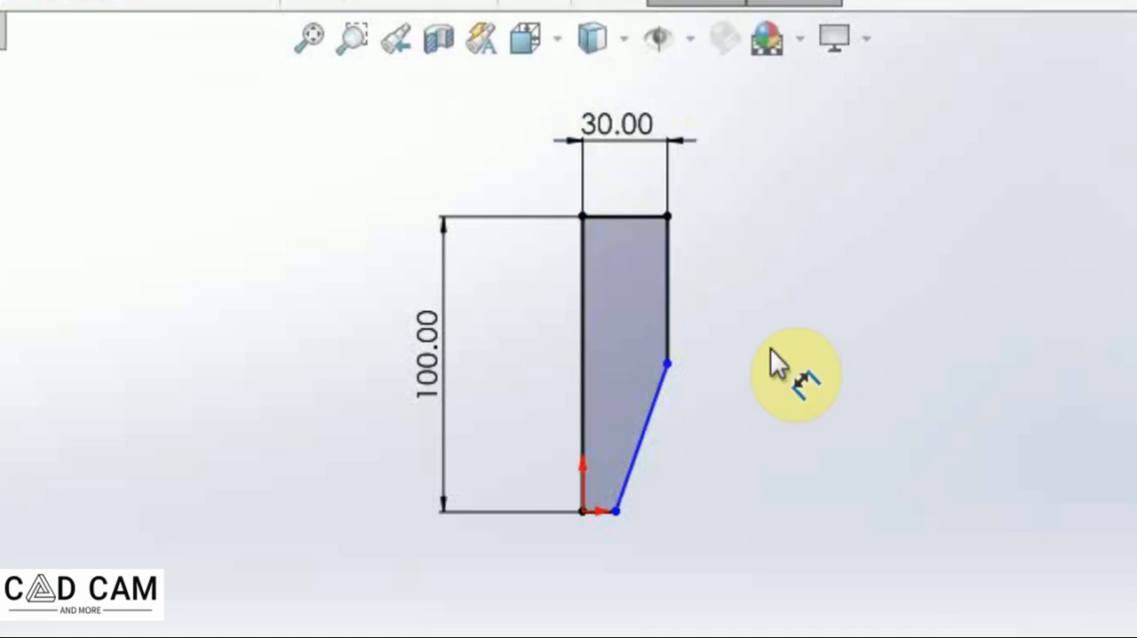
# Dimension the upper right vertical edge and accept 50 mm.
pyautogui.click(672, 294)
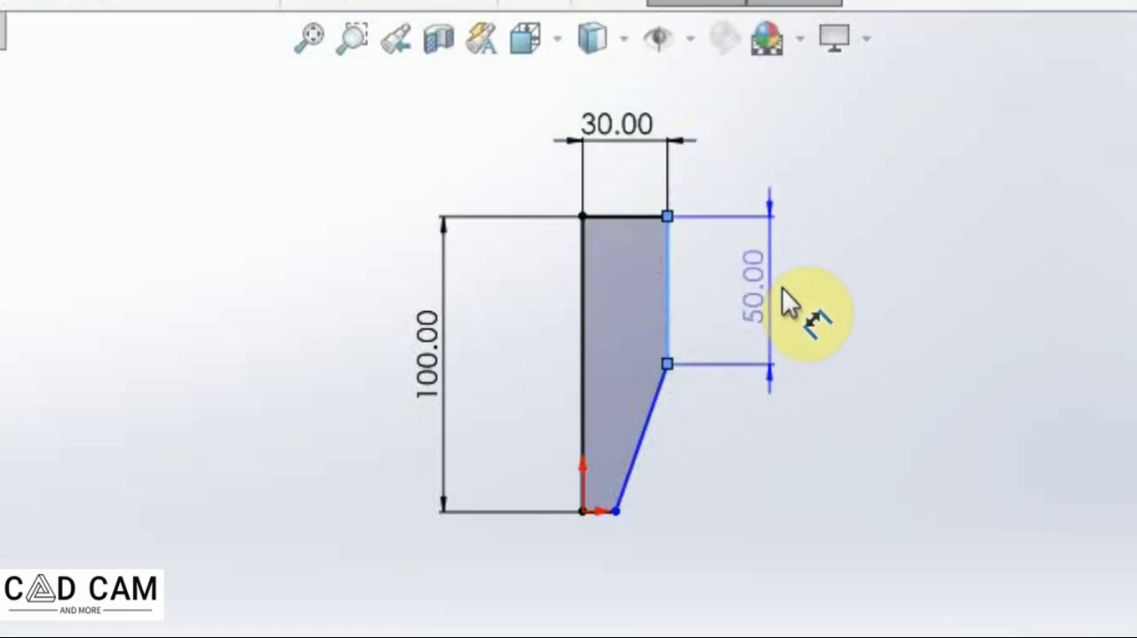
pyautogui.click(790, 288)
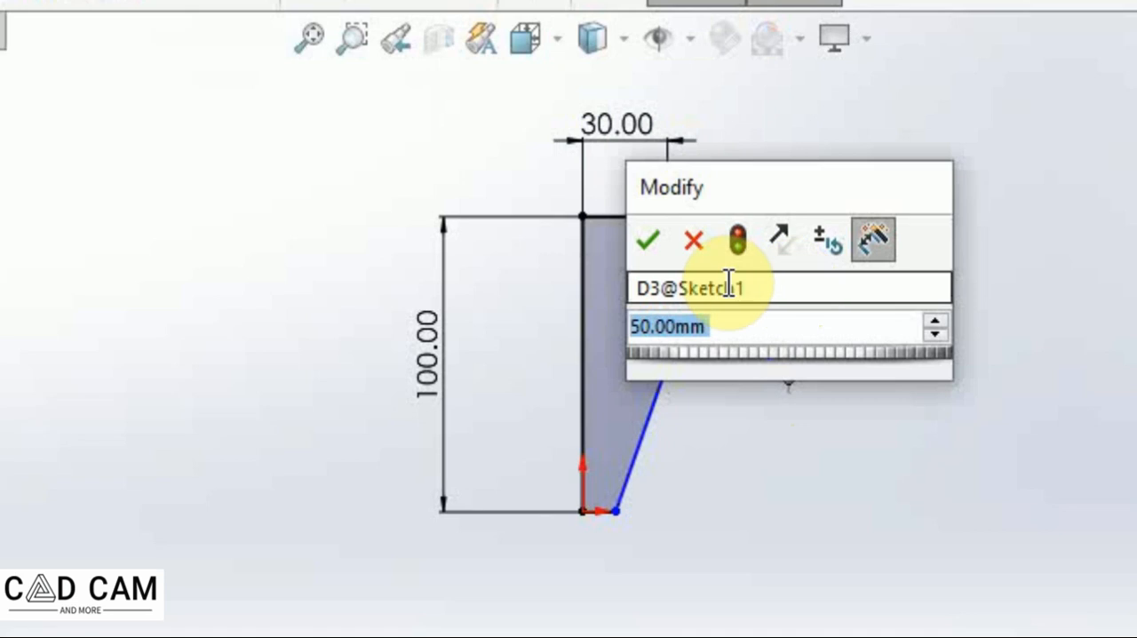
pyautogui.click(648, 240)
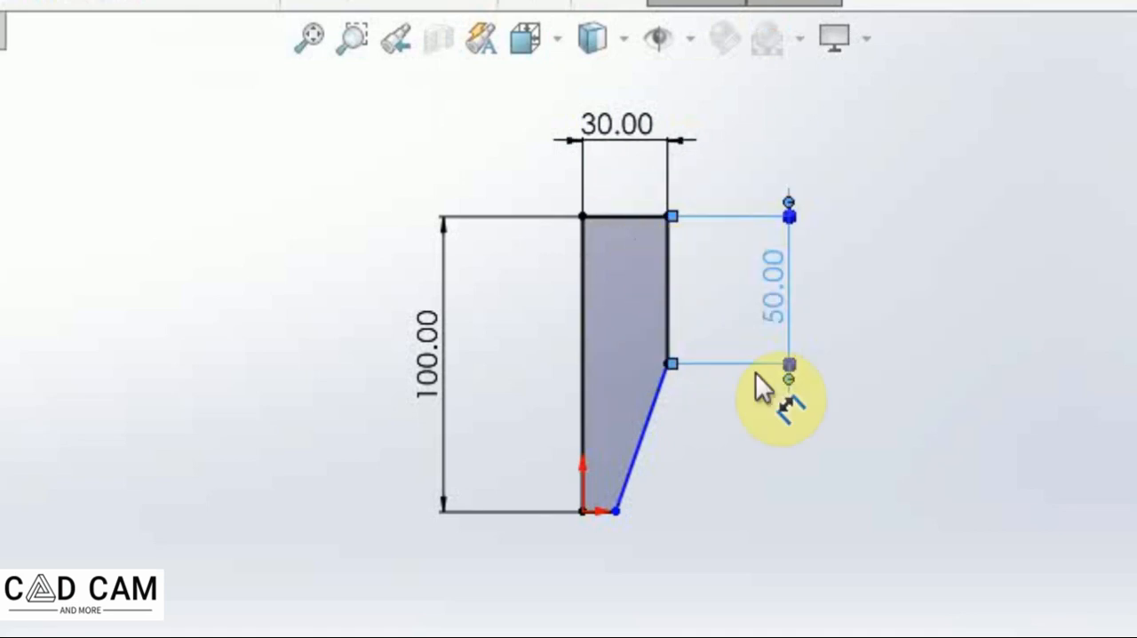
# Dimension the bottom horizontal edge to 15 mm and close the Dimension command.
pyautogui.click(597, 517)
pyautogui.click(606, 619)
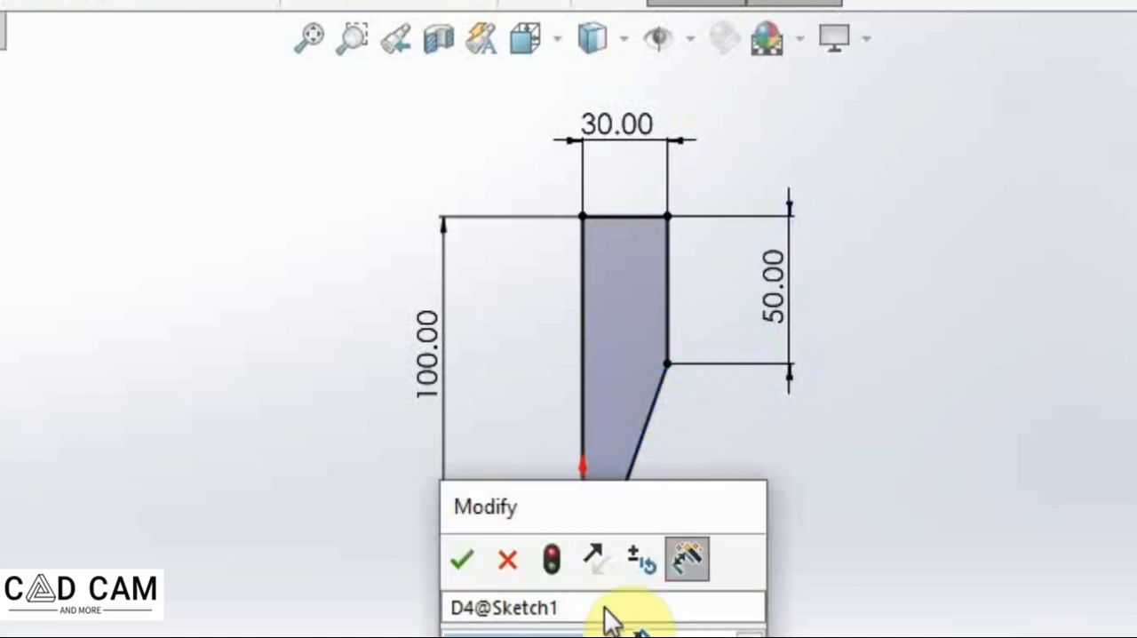
pyautogui.write('15')
pyautogui.press('Return')
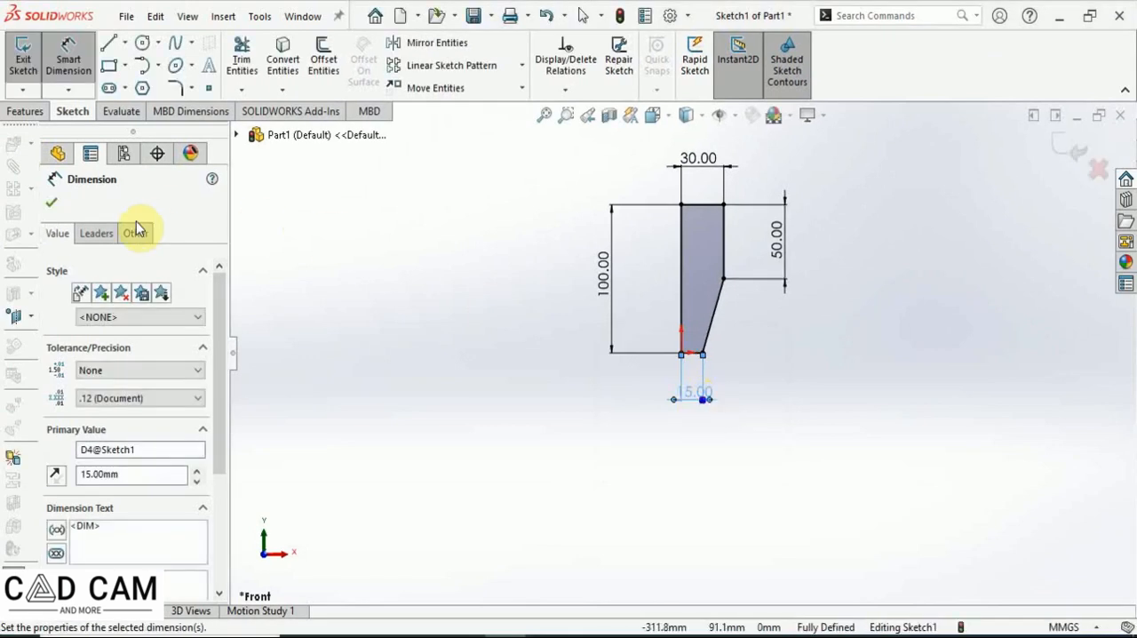
pyautogui.click(55, 203)
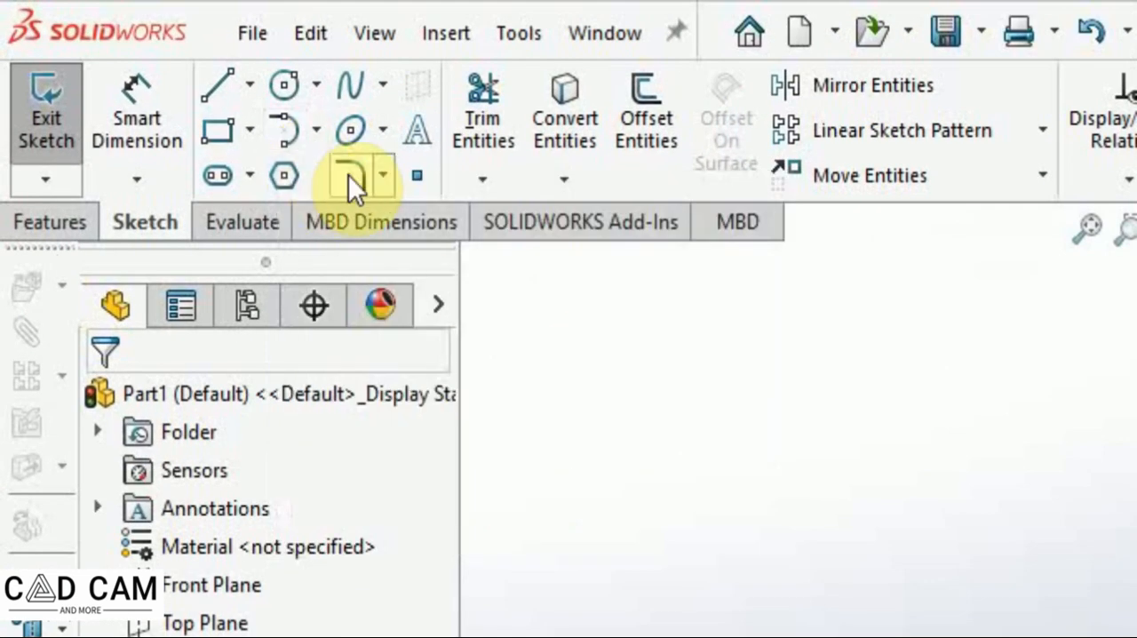
# Add a 30 mm sketch fillet between the right vertical edge and the slanted edge.
pyautogui.click(348, 175)
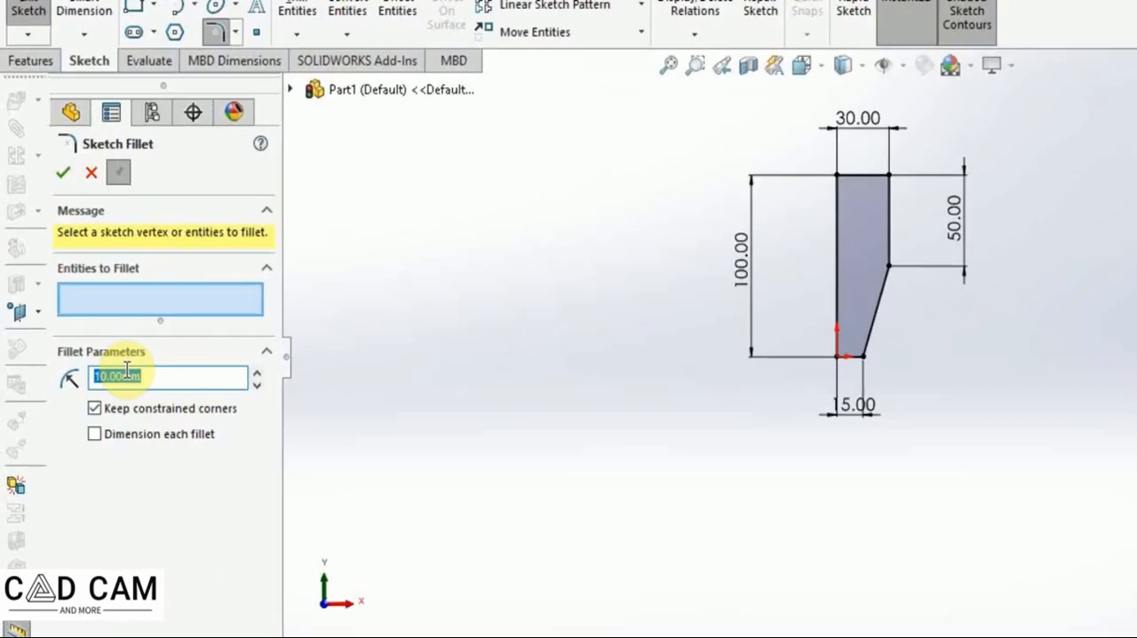
pyautogui.write('30')
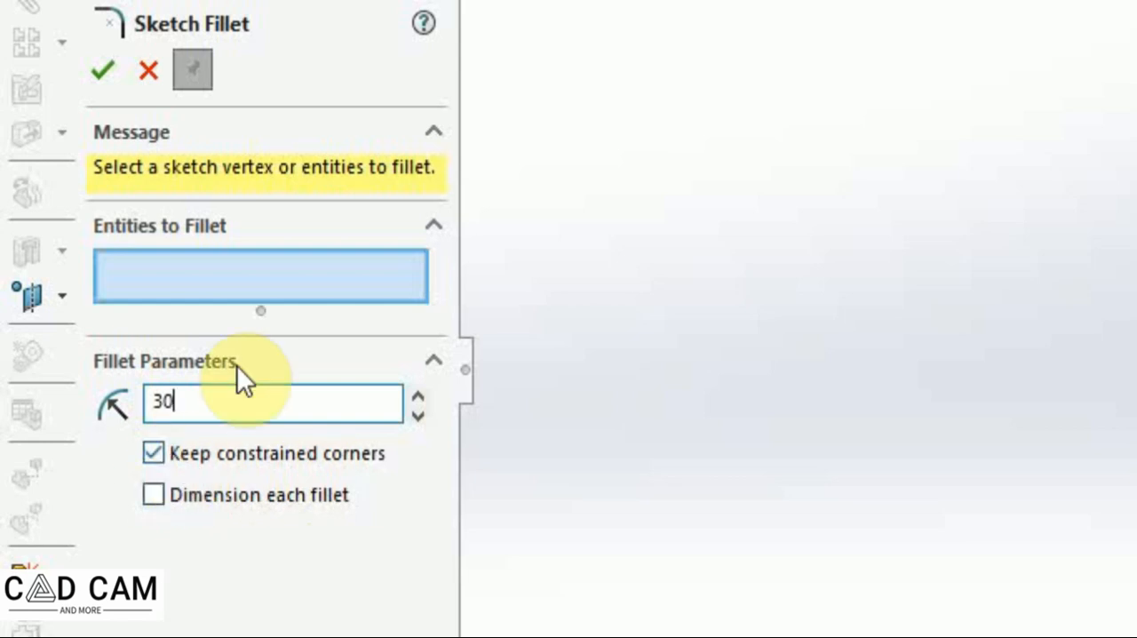
pyautogui.click(224, 280)
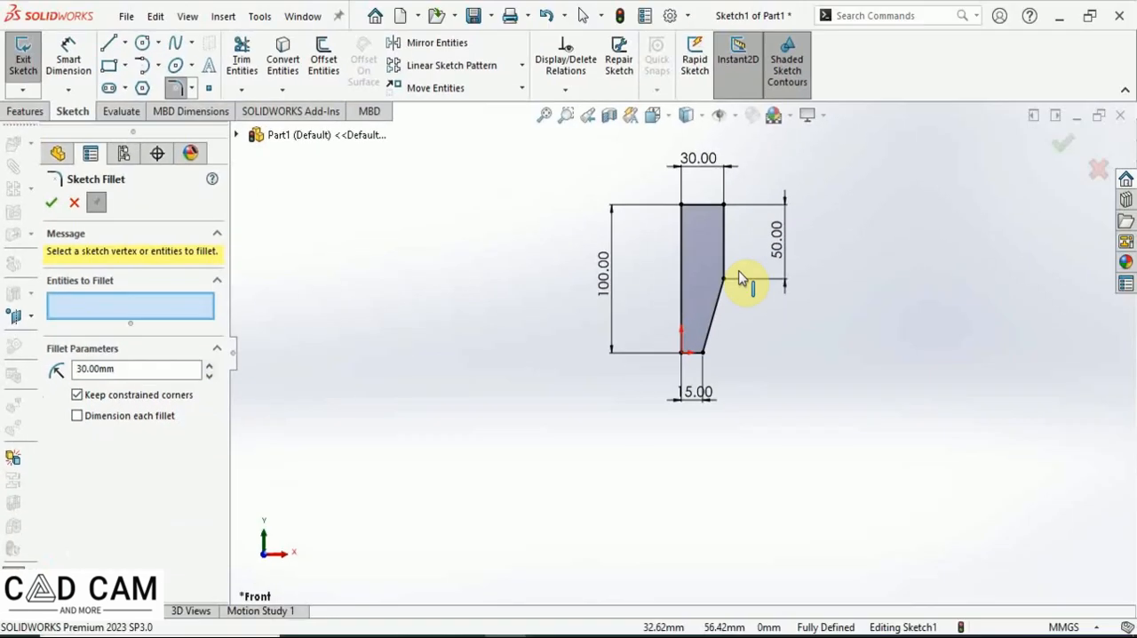
pyautogui.click(706, 268)
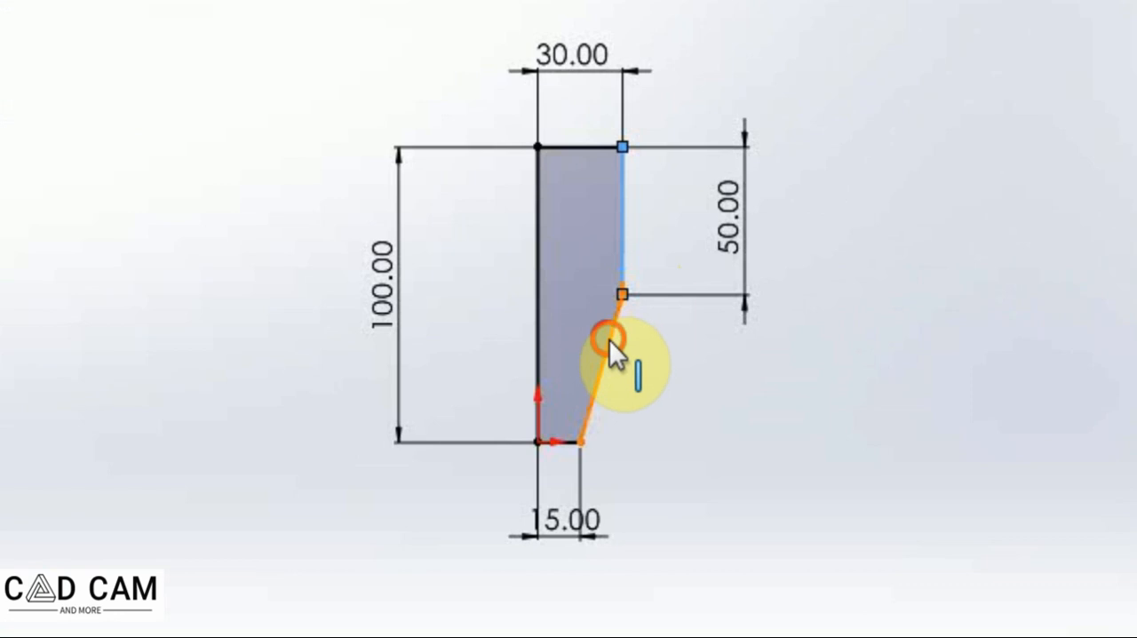
pyautogui.click(634, 334)
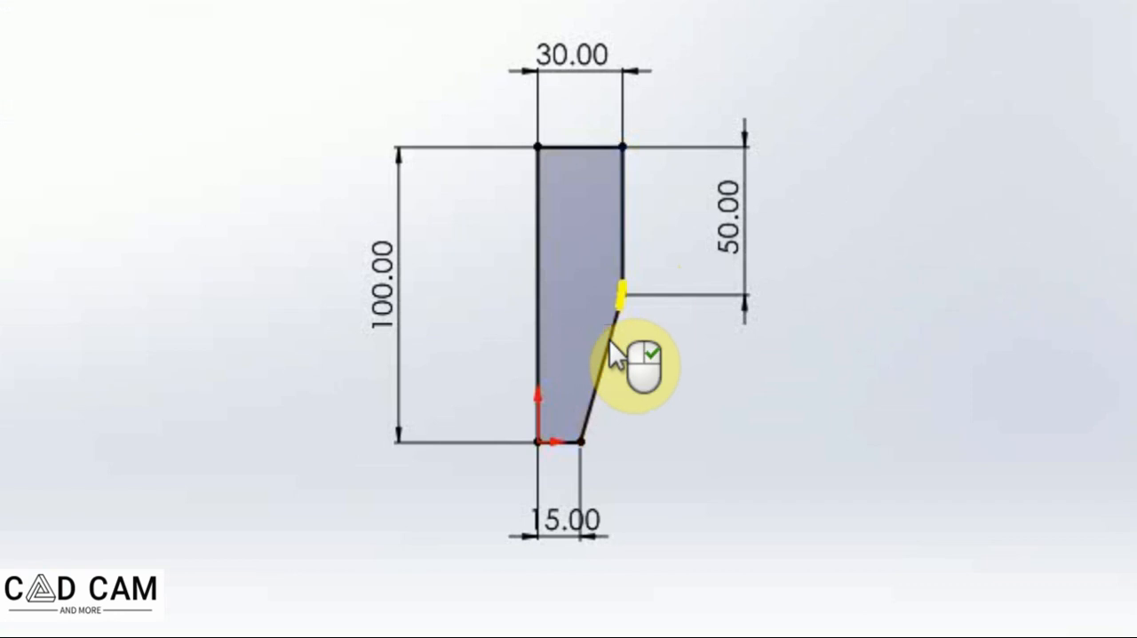
pyautogui.rightClick(651, 363)
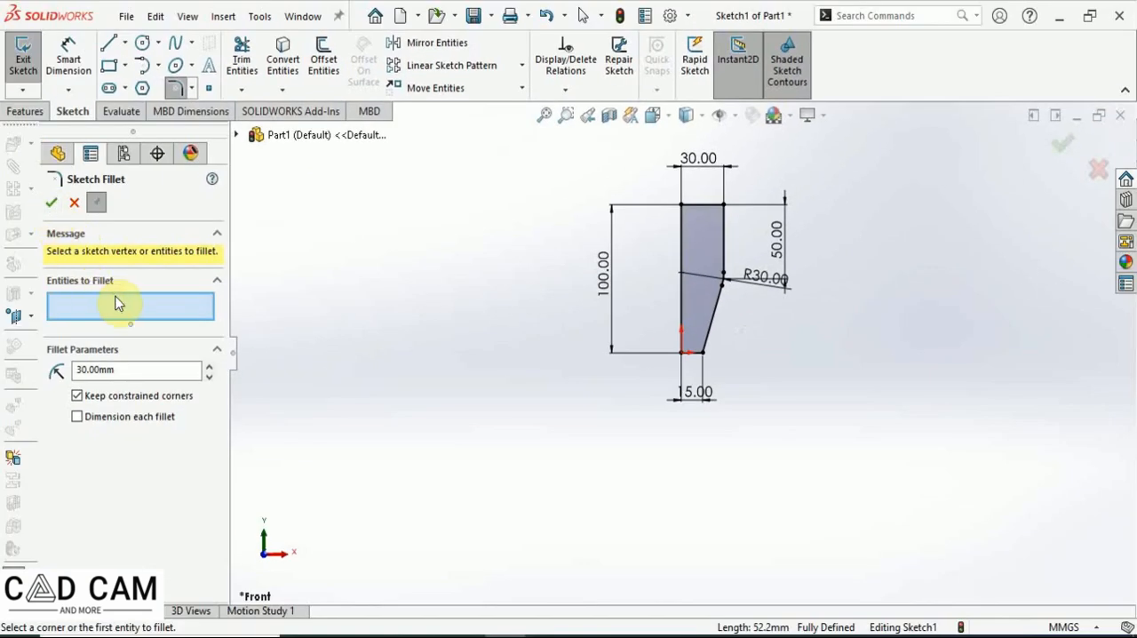
pyautogui.click(52, 205)
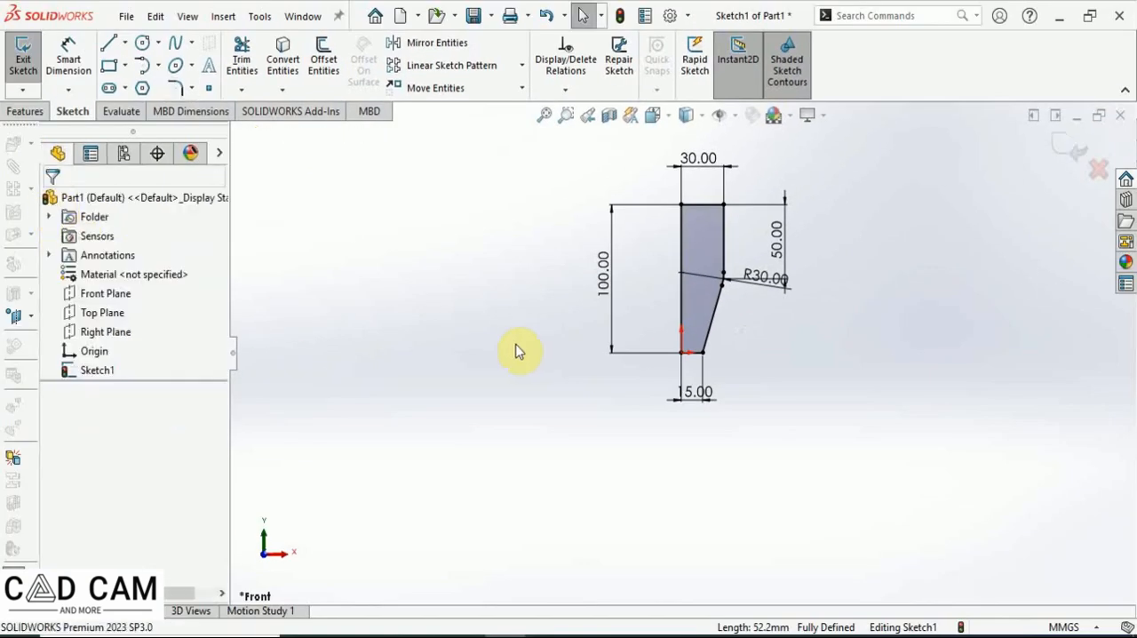
# Revolve the sketch 360 degrees about the left vertical line.
pyautogui.scroll(-5, 737, 310)
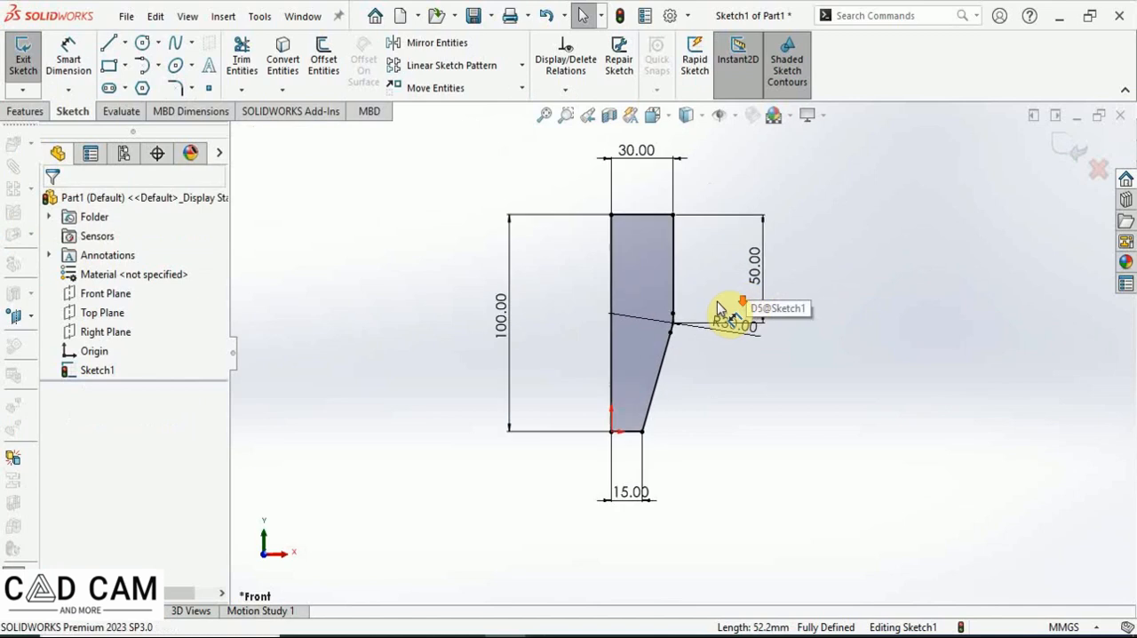
pyautogui.scroll(-3, 695, 335)
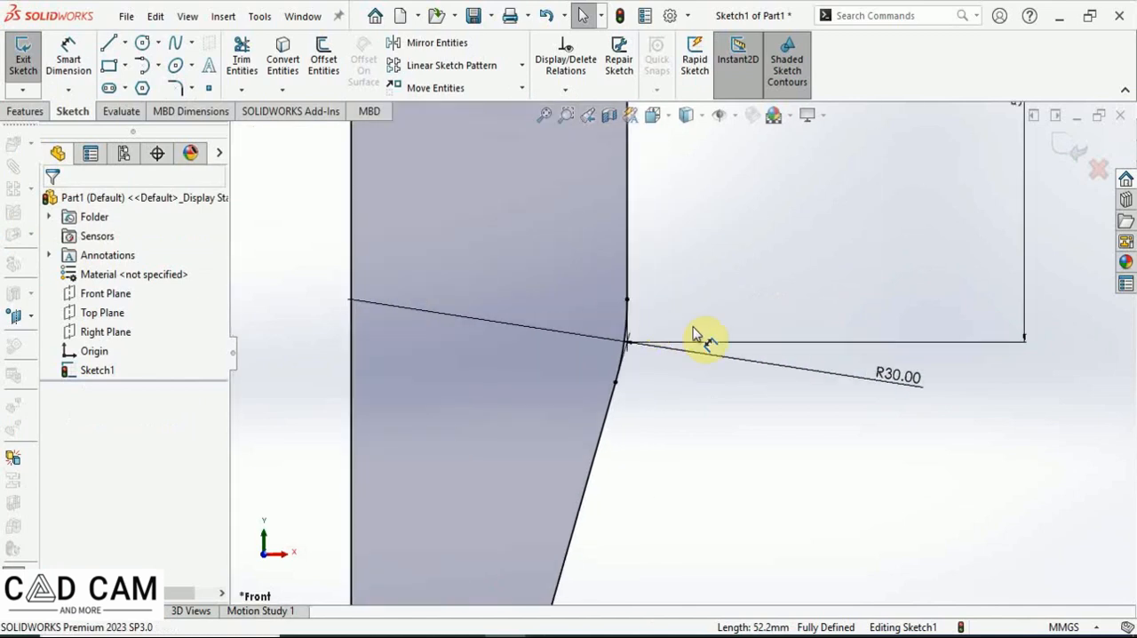
pyautogui.scroll(5, 682, 354)
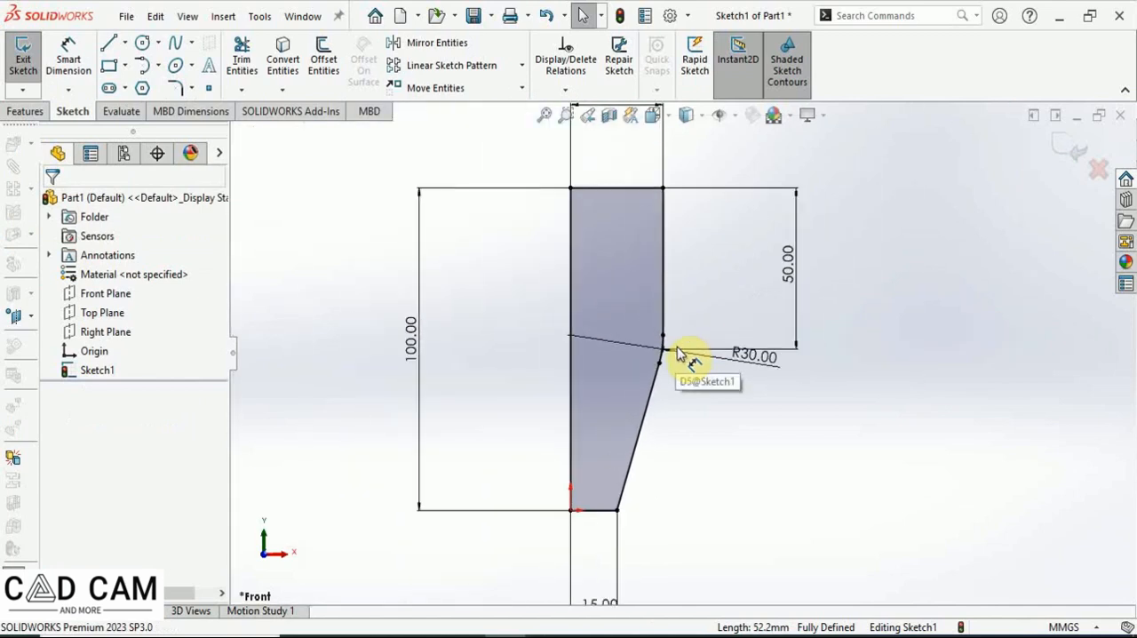
pyautogui.click(541, 115)
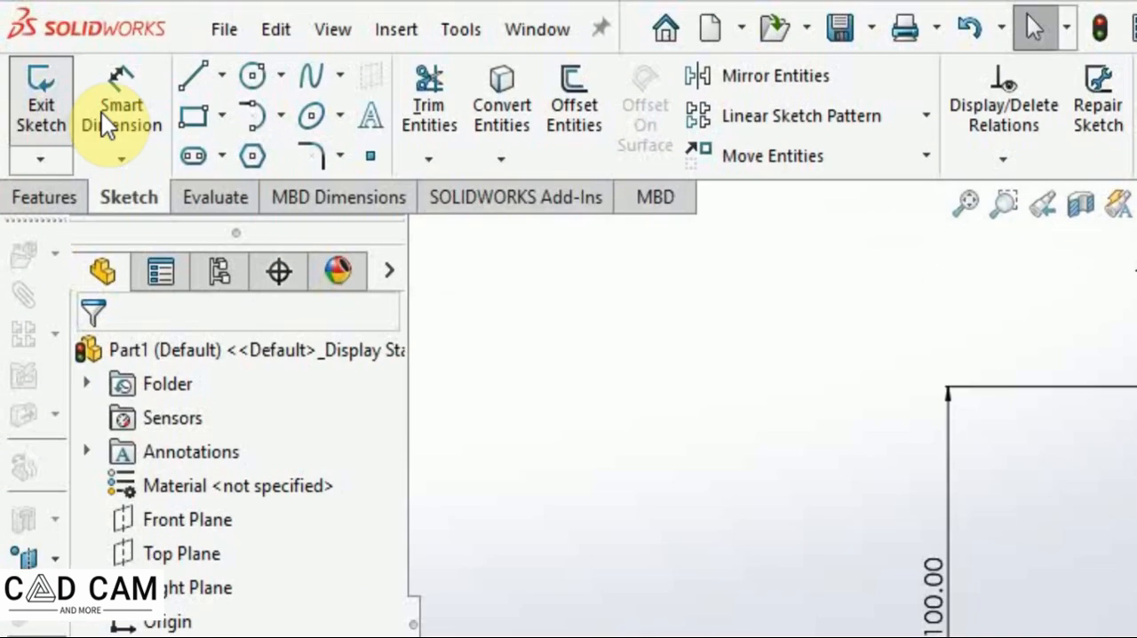
pyautogui.click(32, 68)
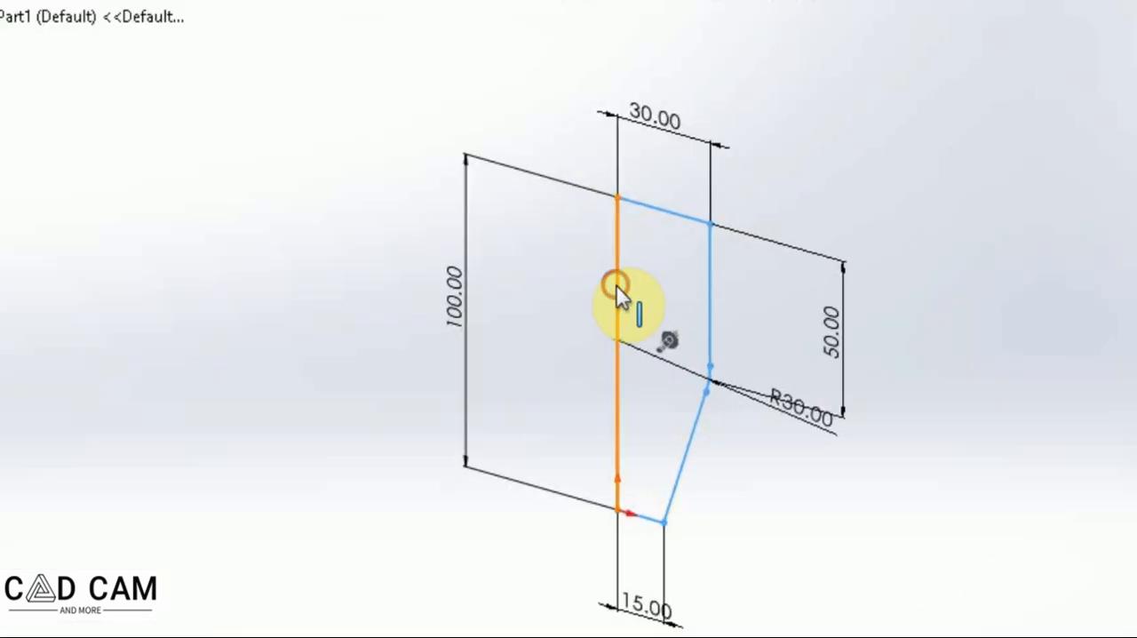
pyautogui.click(763, 317)
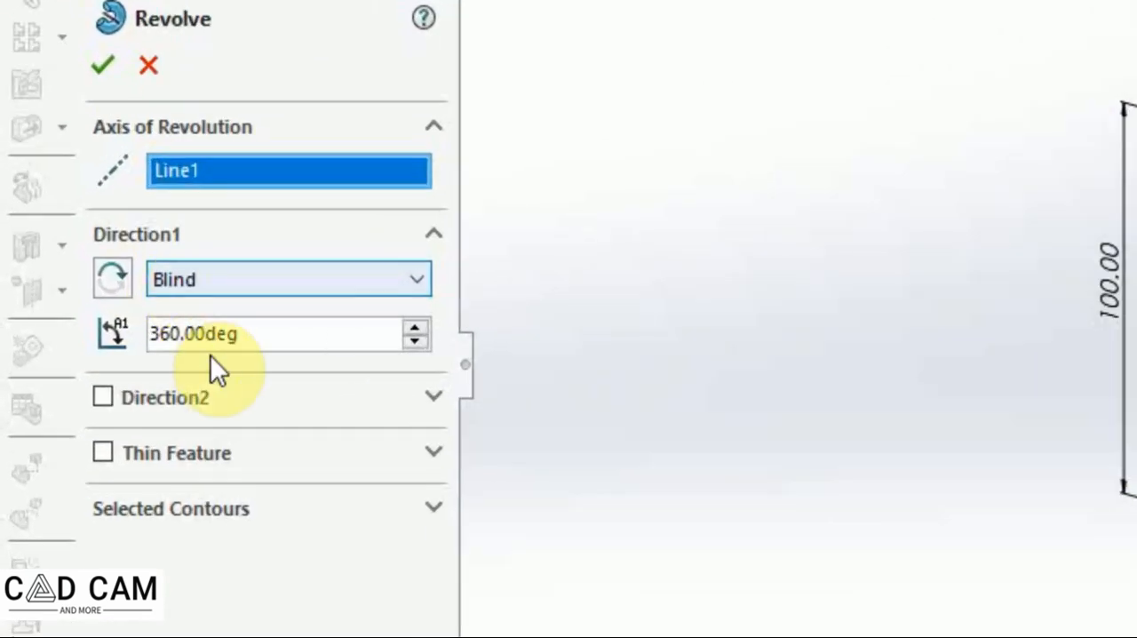
pyautogui.click(99, 63)
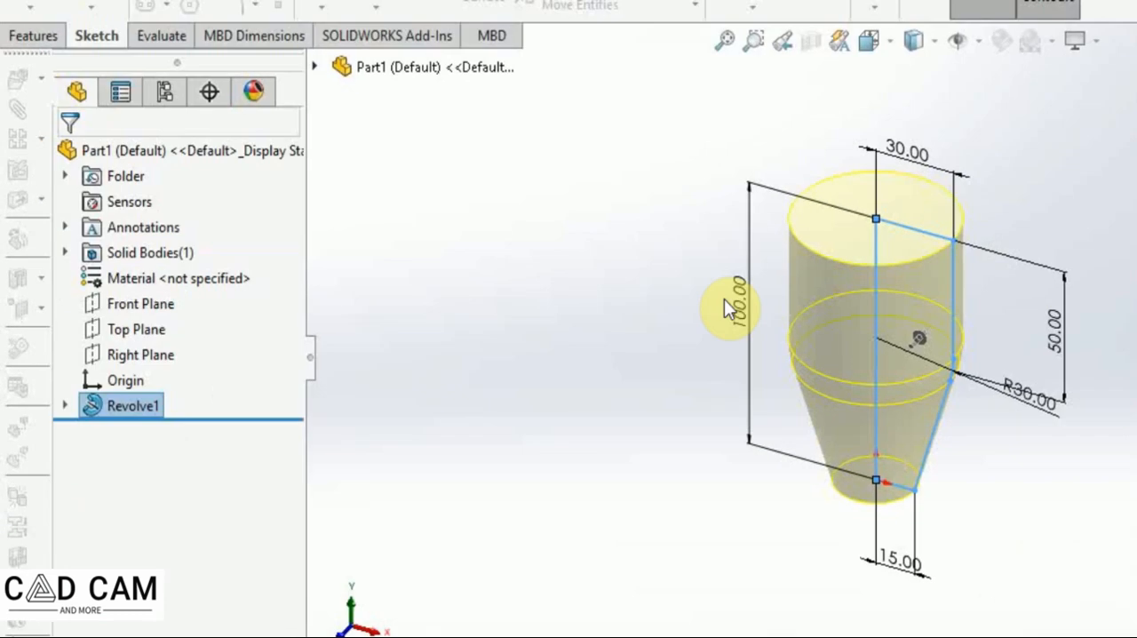
# Start a sketch on the part's top face and offset its circular edge 2 mm inward with Offset Entities.
pyautogui.click(637, 369)
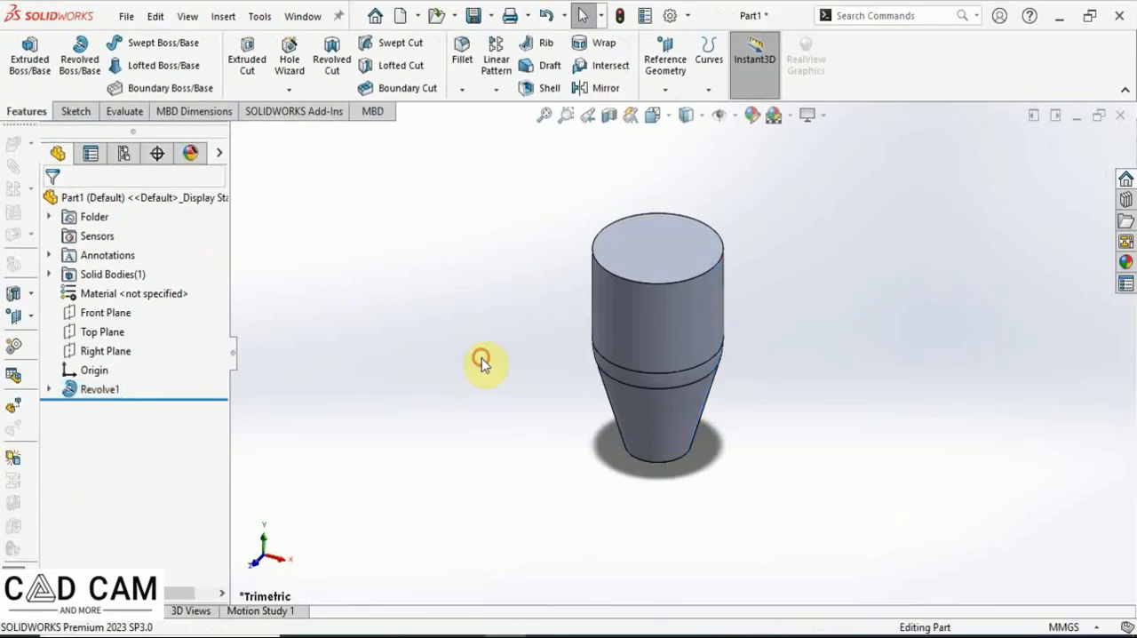
pyautogui.click(667, 246)
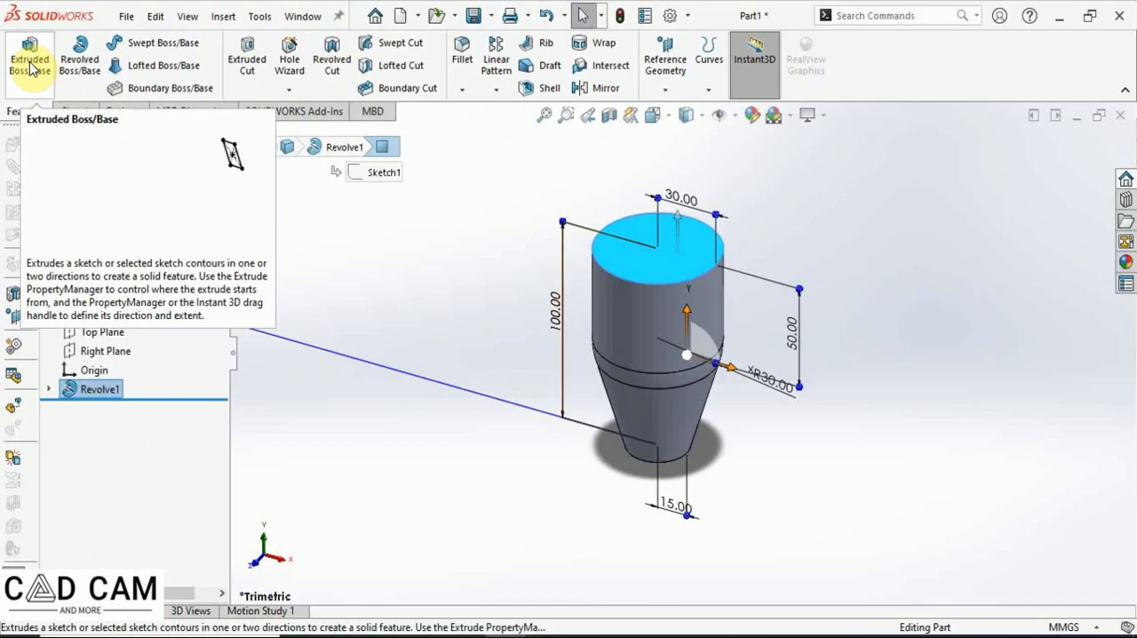
pyautogui.click(65, 131)
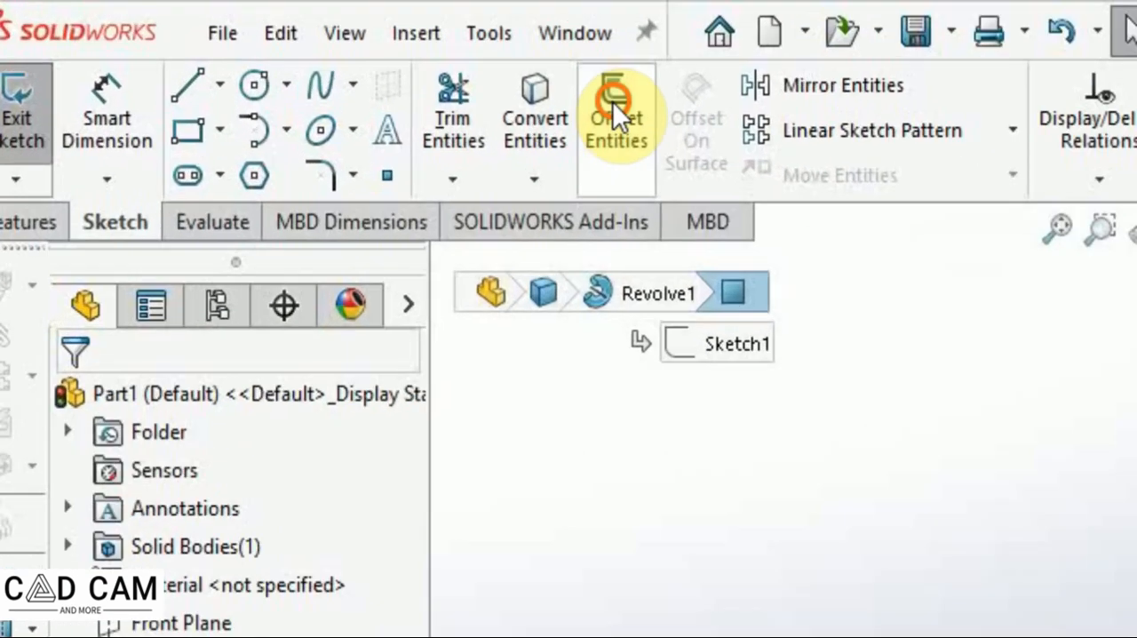
pyautogui.click(321, 55)
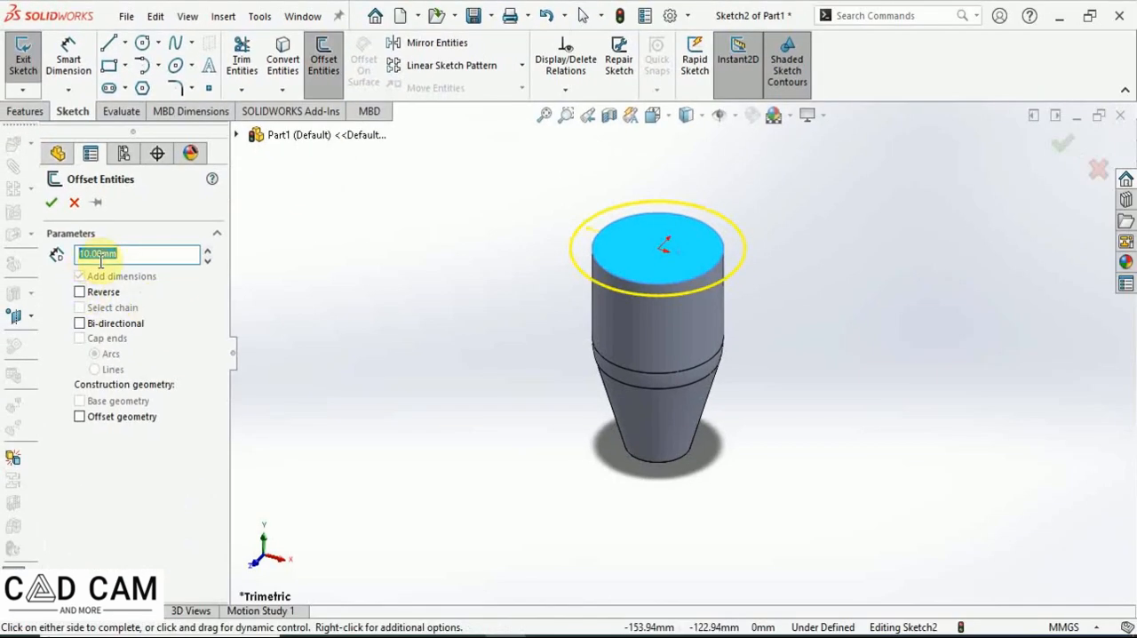
pyautogui.write('2')
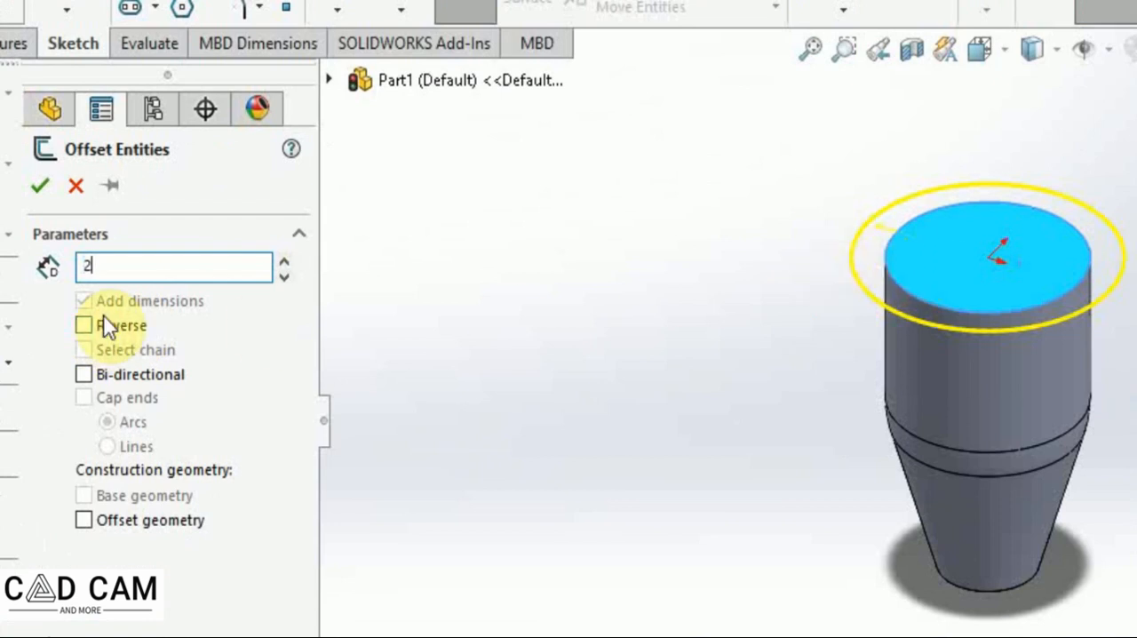
pyautogui.press('Return')
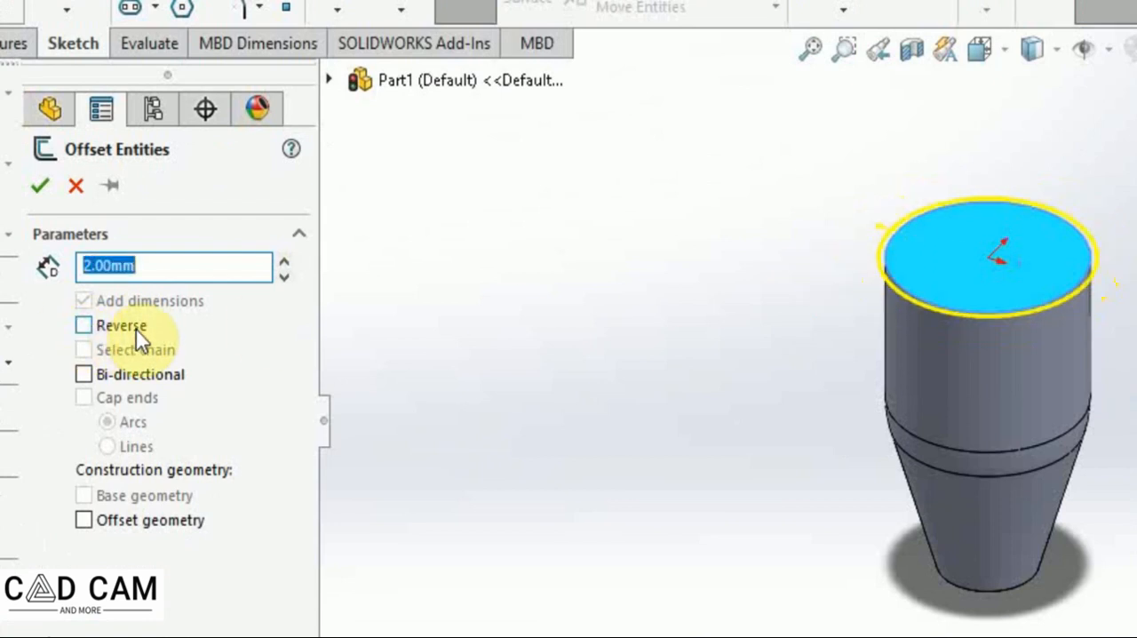
pyautogui.click(85, 326)
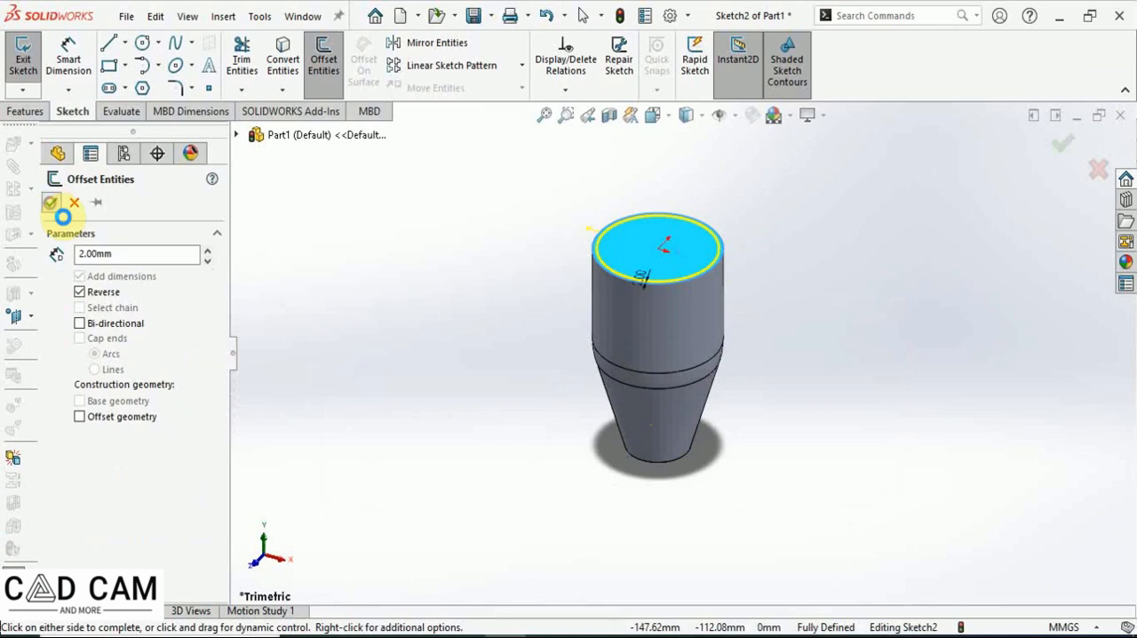
pyautogui.click(51, 203)
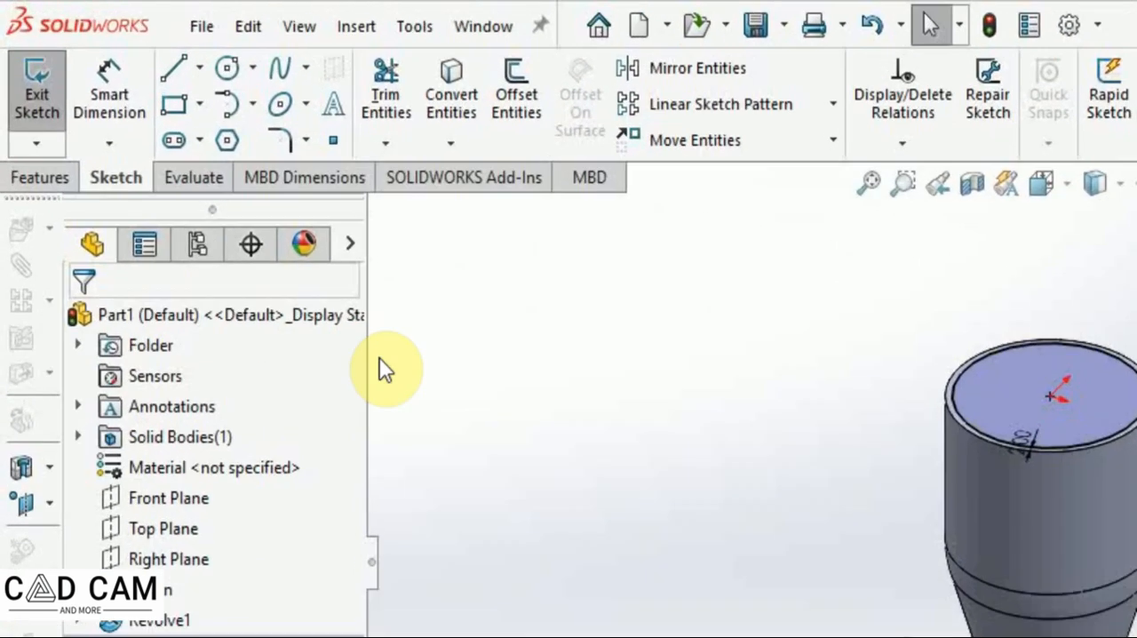
# Exit the sketch and set the boss extrusion depth to 5 mm.
pyautogui.click(35, 46)
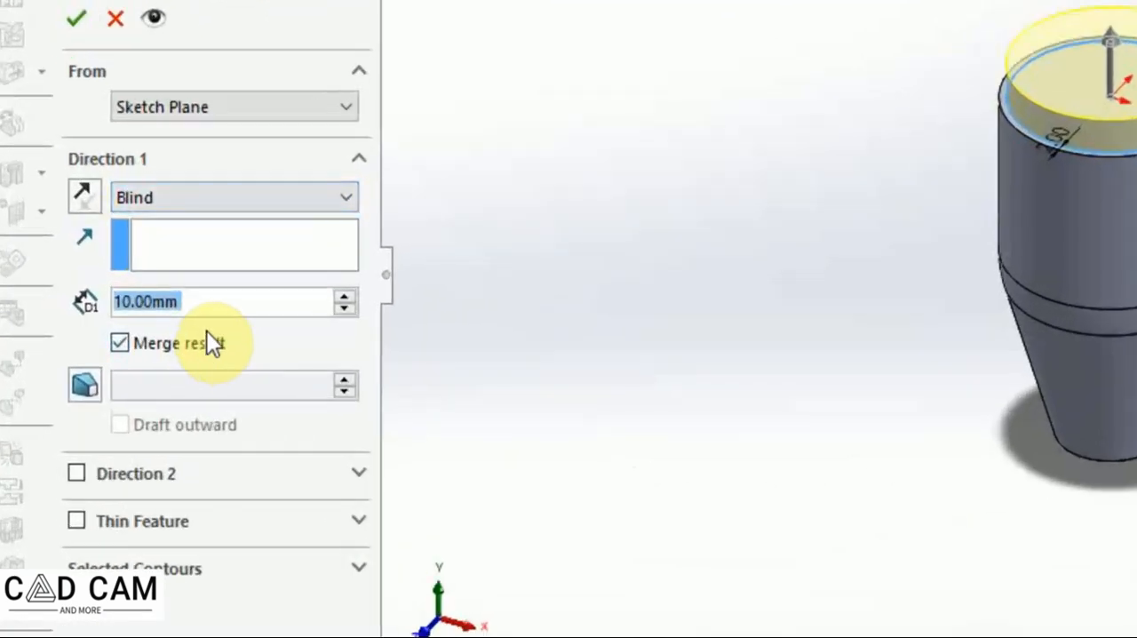
pyautogui.write('5')
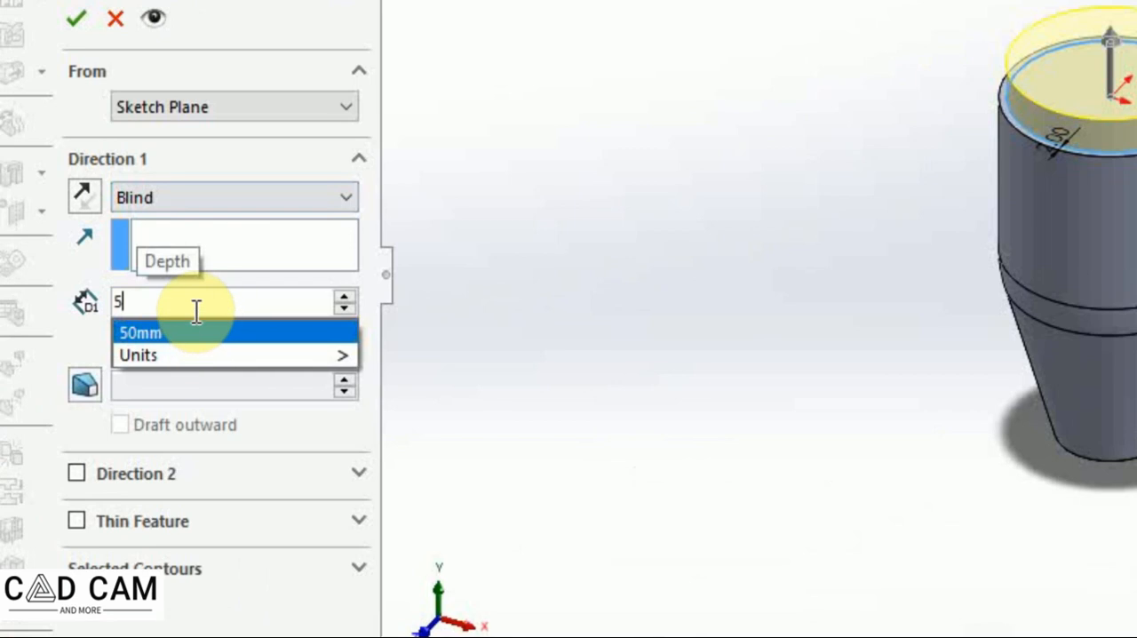
pyautogui.moveTo(342, 355)
pyautogui.click(407, 595)
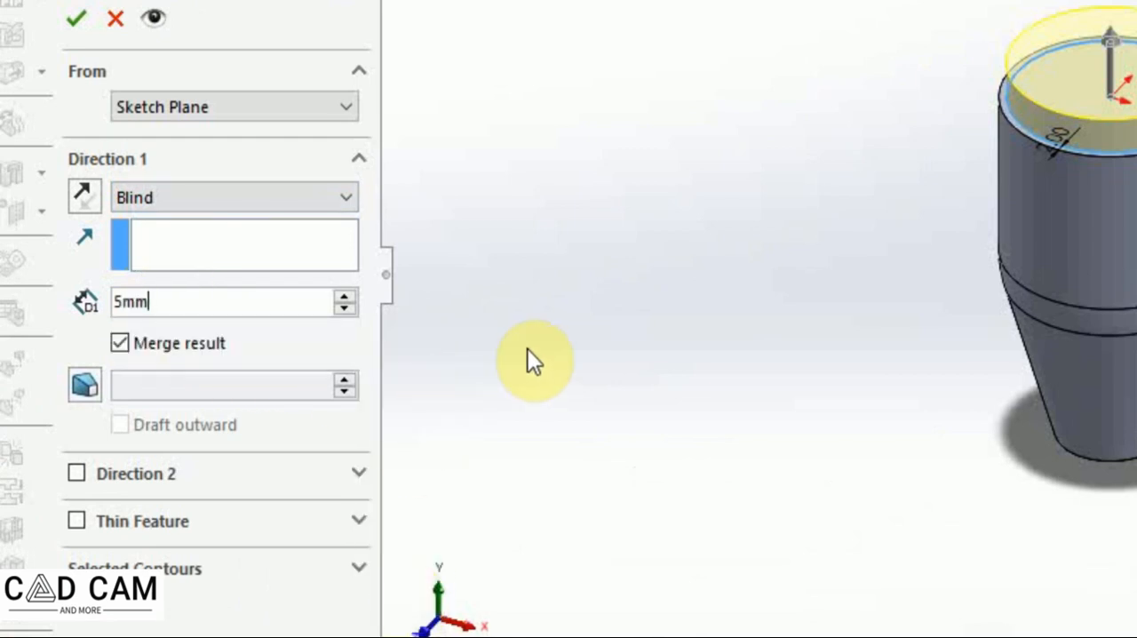
pyautogui.press('Return')
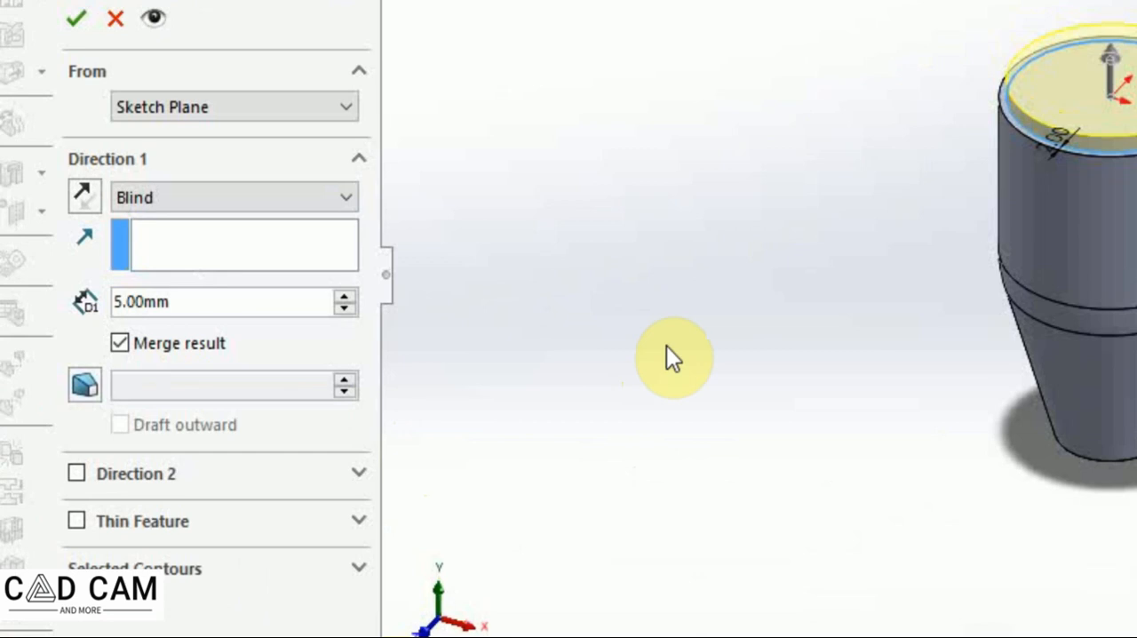
# Make the extrusion a reversed one-direction thin feature 3 mm thick and accept it.
pyautogui.click(78, 519)
pyautogui.scroll(-1, 361, 411)
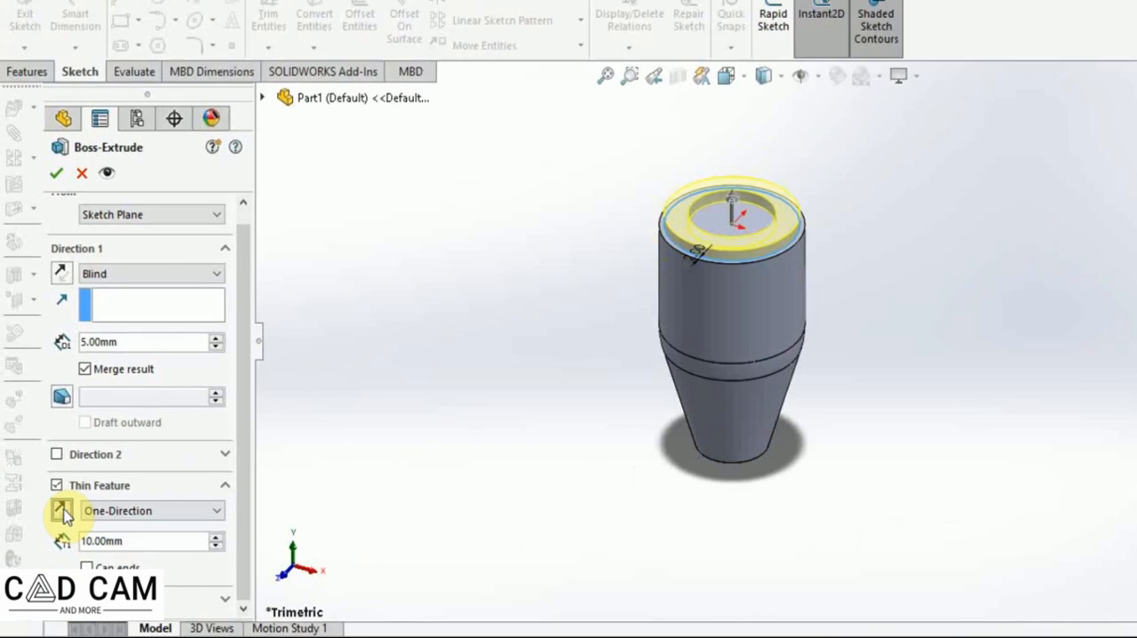
pyautogui.click(63, 510)
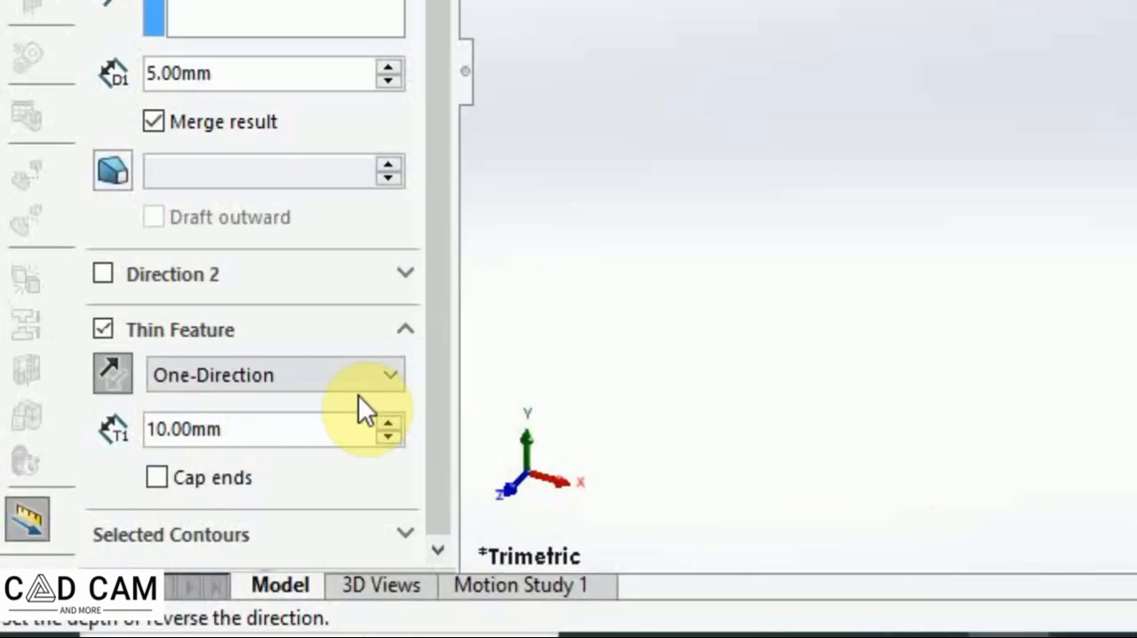
pyautogui.moveTo(227, 429); pyautogui.dragTo(95, 412)
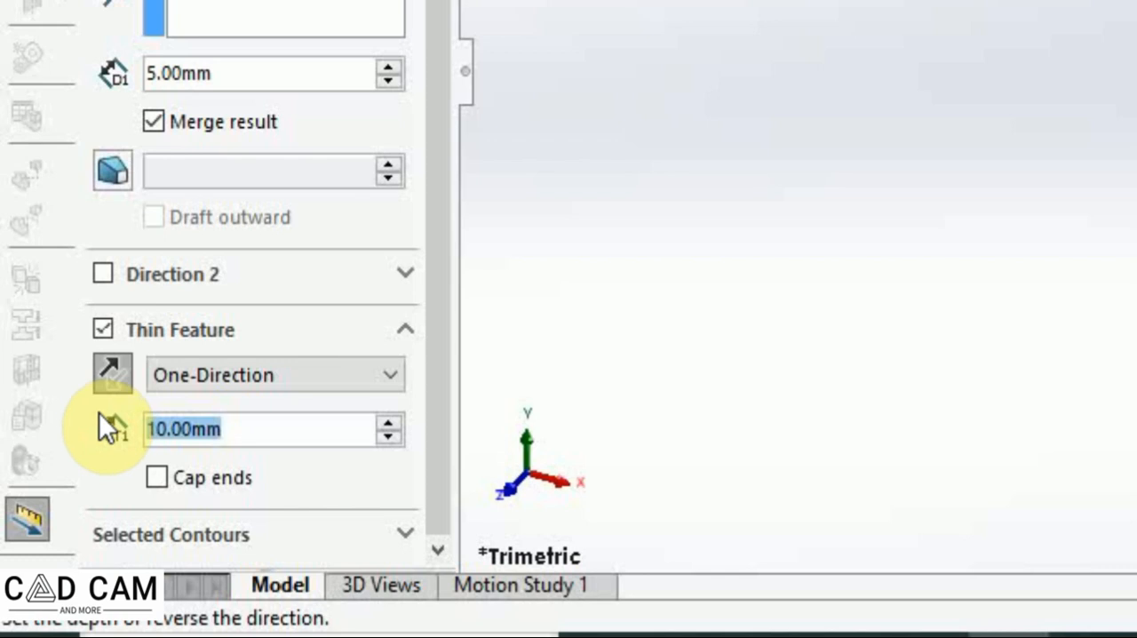
pyautogui.write('3')
pyautogui.moveTo(233, 490)
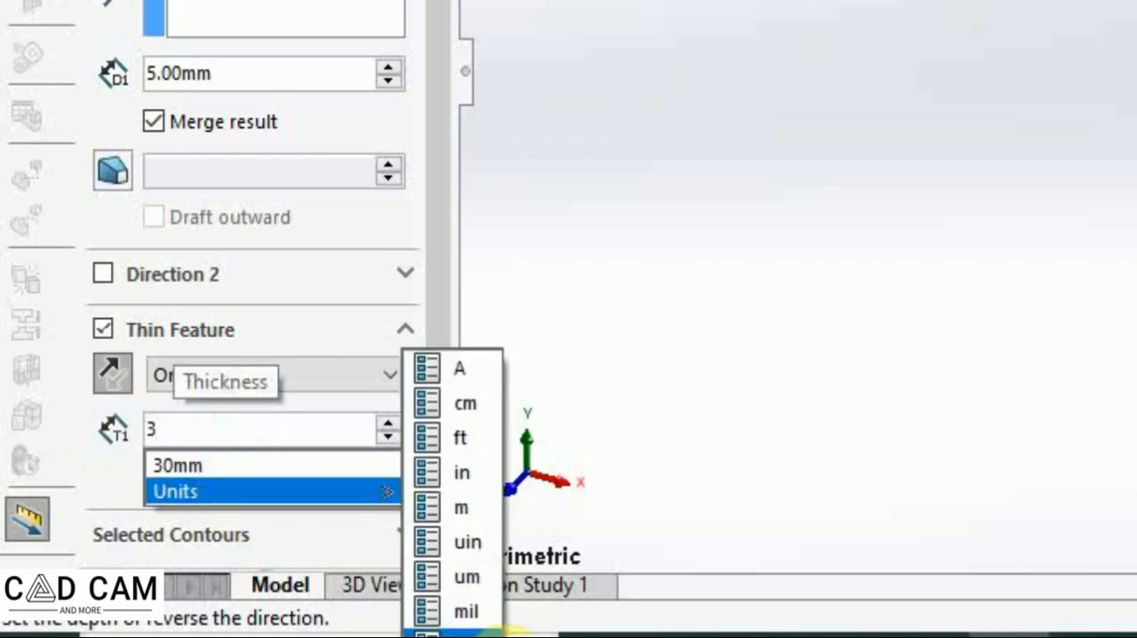
pyautogui.click(482, 632)
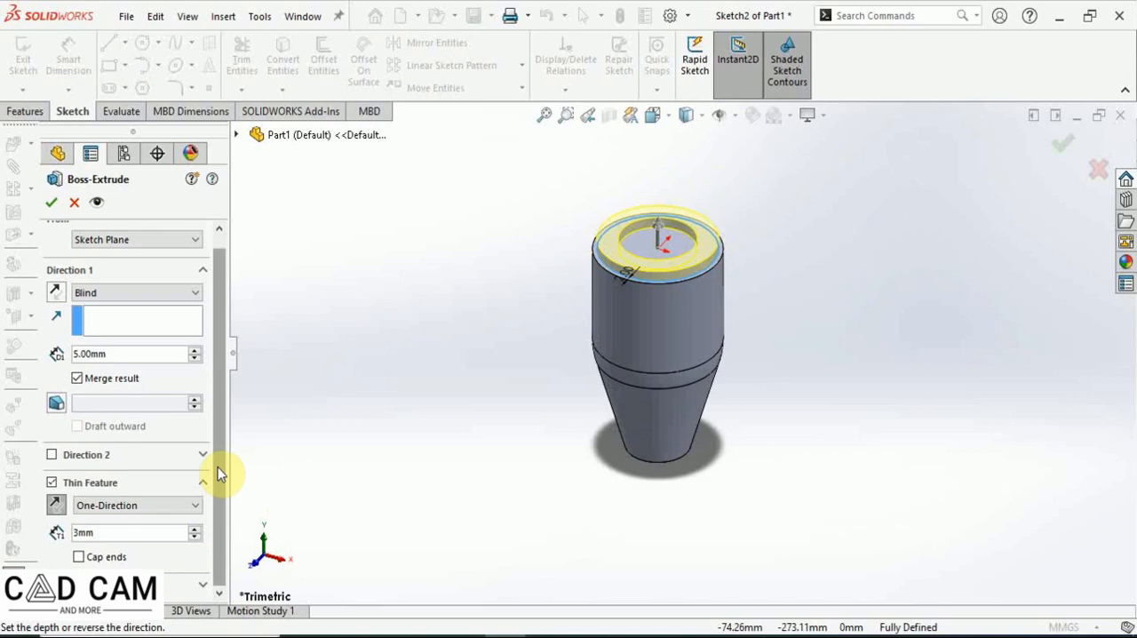
pyautogui.press('Return')
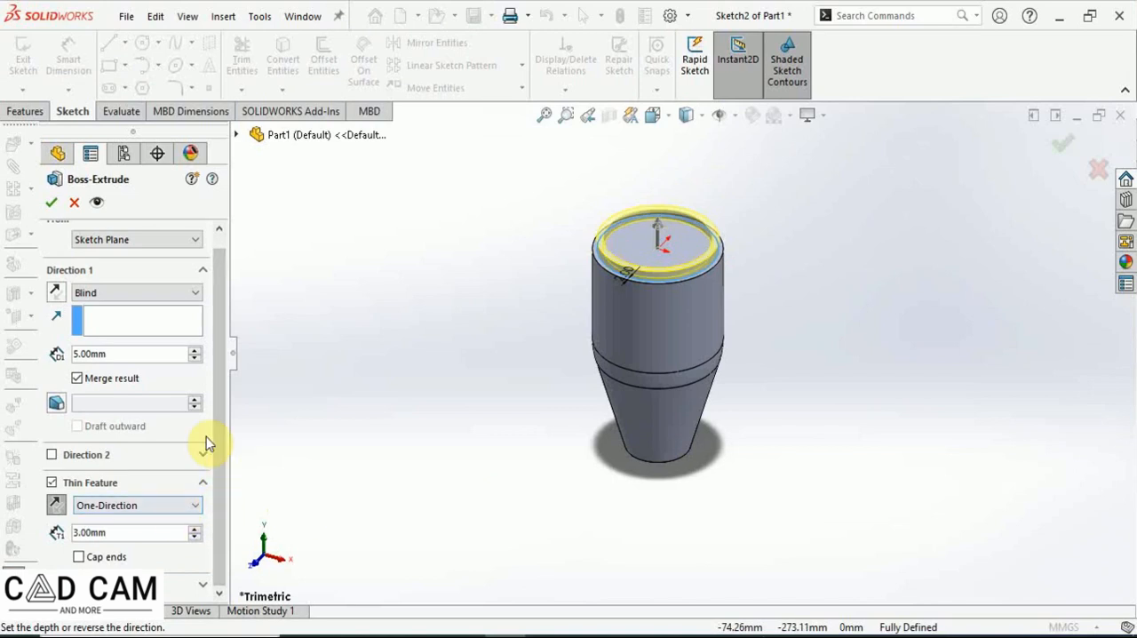
pyautogui.click(54, 202)
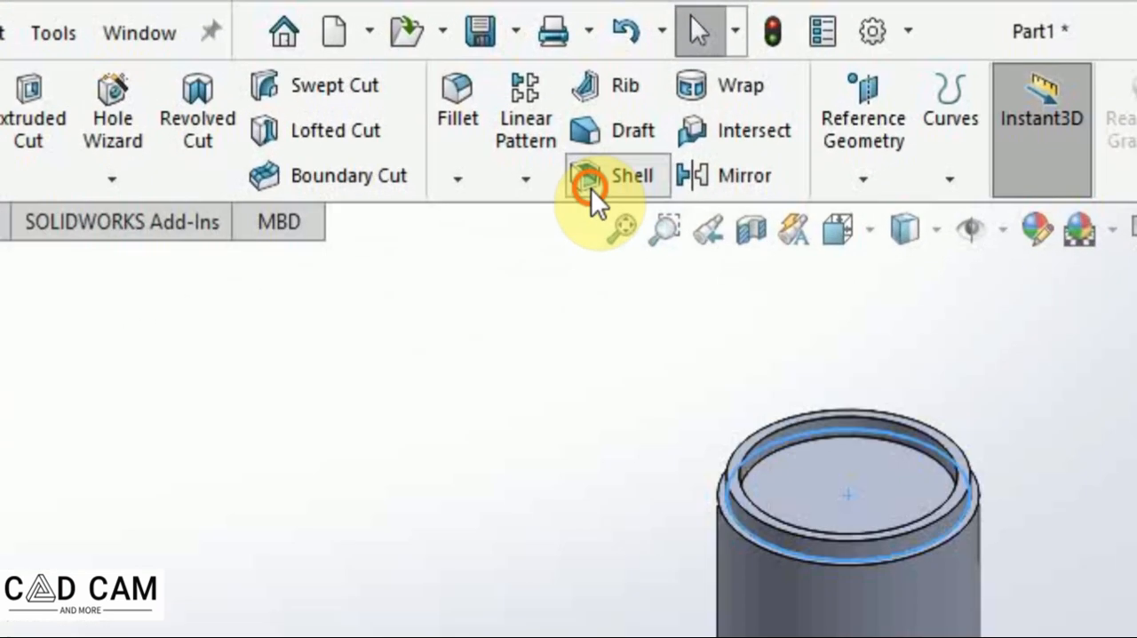
# Shell the part 3 mm thick, removing the inner top face and the bottom face.
pyautogui.click(528, 92)
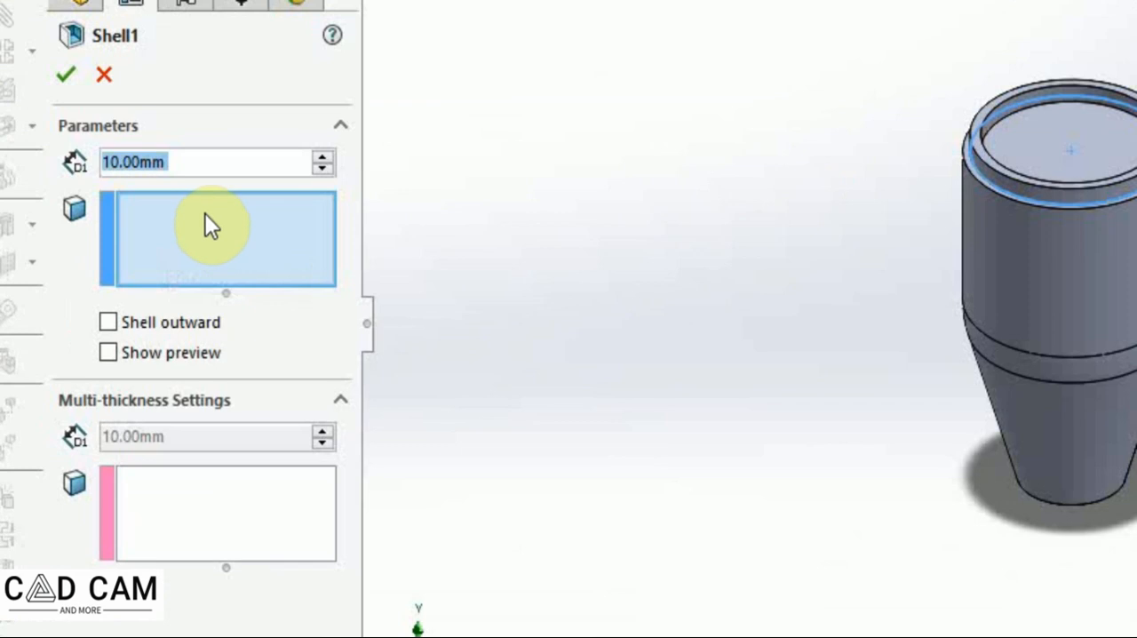
pyautogui.click(1064, 153)
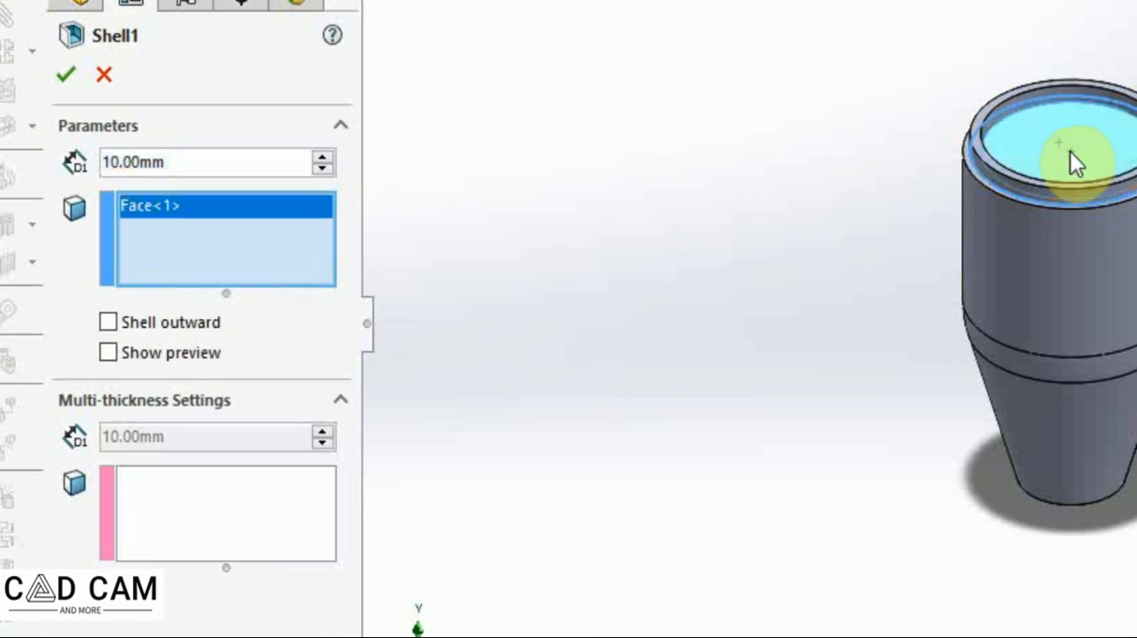
pyautogui.moveTo(1070, 400); pyautogui.dragTo(1067, 231, button='middle')
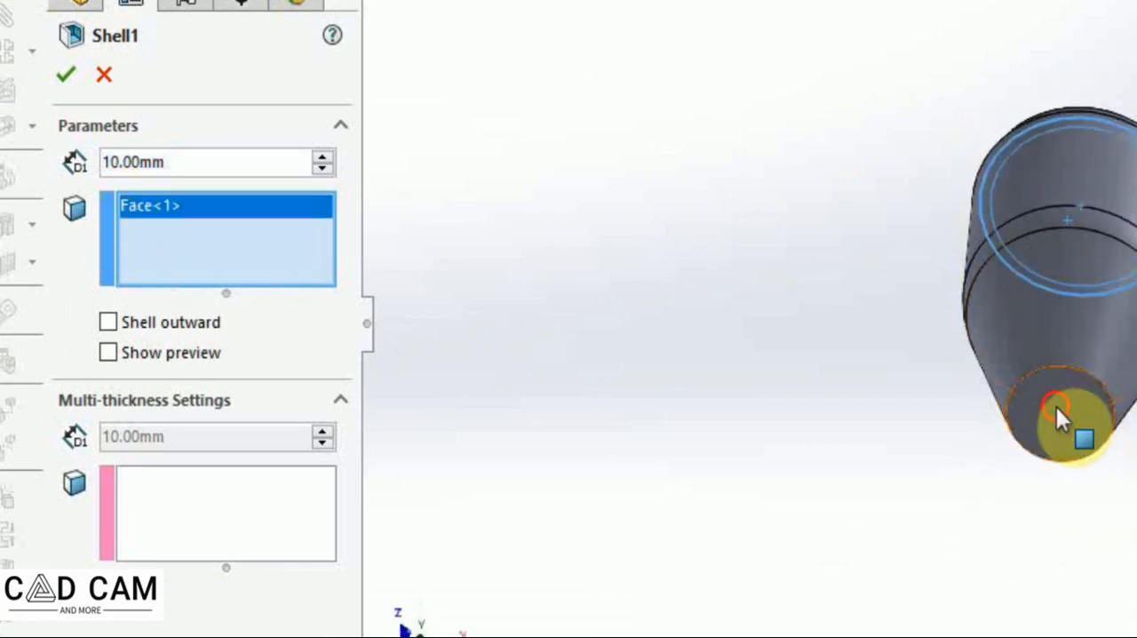
pyautogui.click(1059, 410)
pyautogui.moveTo(1062, 422); pyautogui.dragTo(1129, 489, button='middle')
pyautogui.scroll(-3, 863, 32)
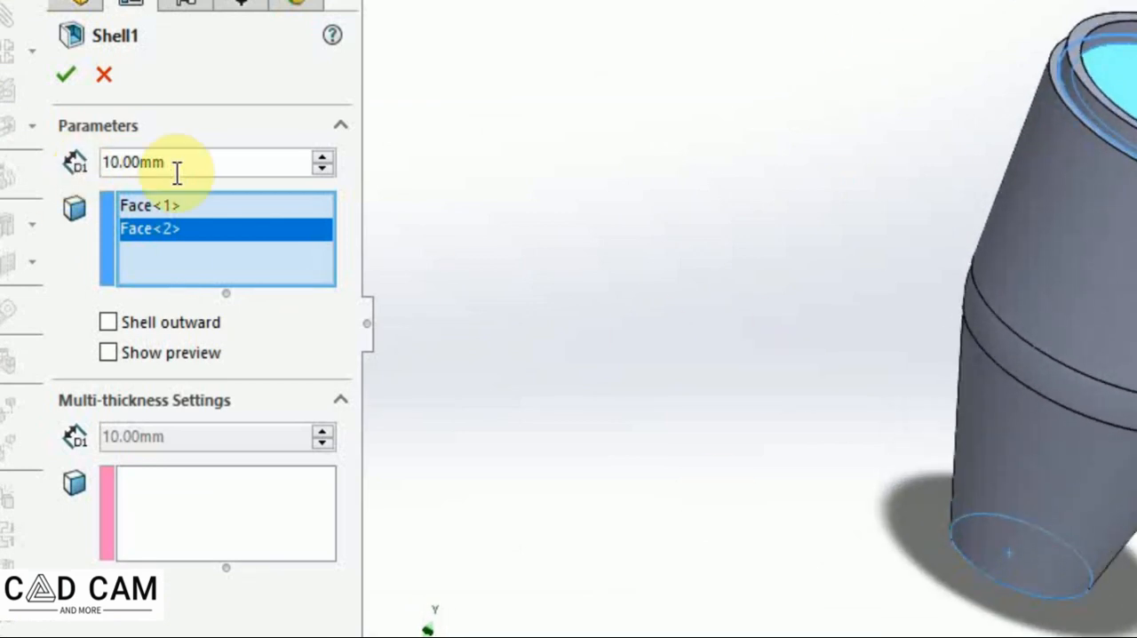
pyautogui.moveTo(178, 163); pyautogui.dragTo(96, 157)
pyautogui.write('3')
pyautogui.moveTo(186, 220)
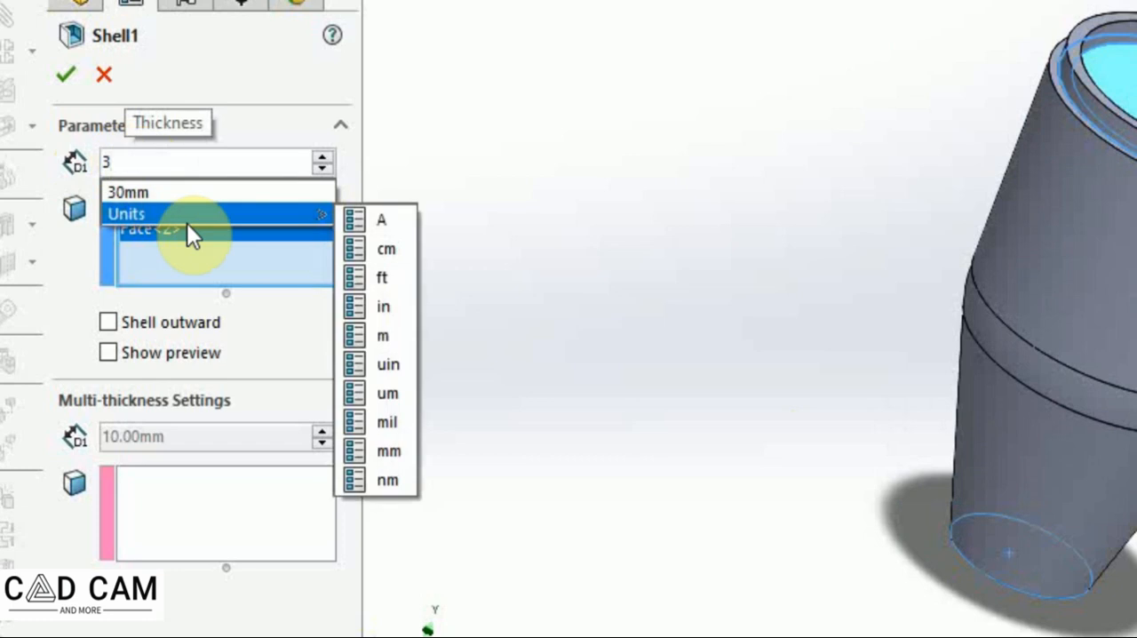
pyautogui.click(399, 451)
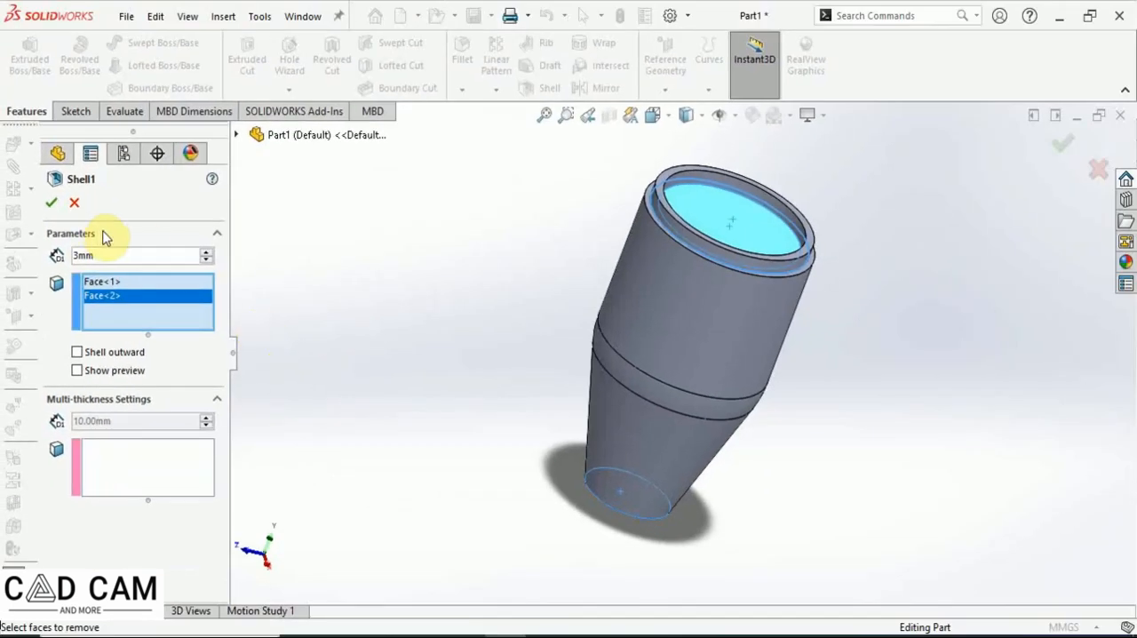
pyautogui.click(53, 205)
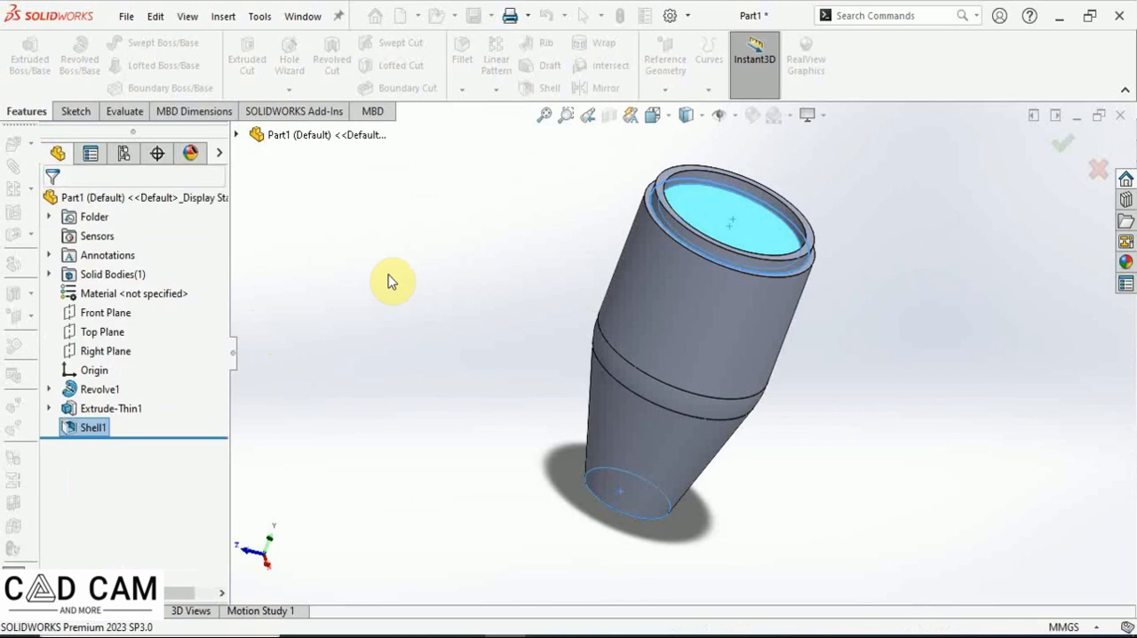
# Save the part as part6.
pyautogui.click(704, 121)
pyautogui.click(671, 124)
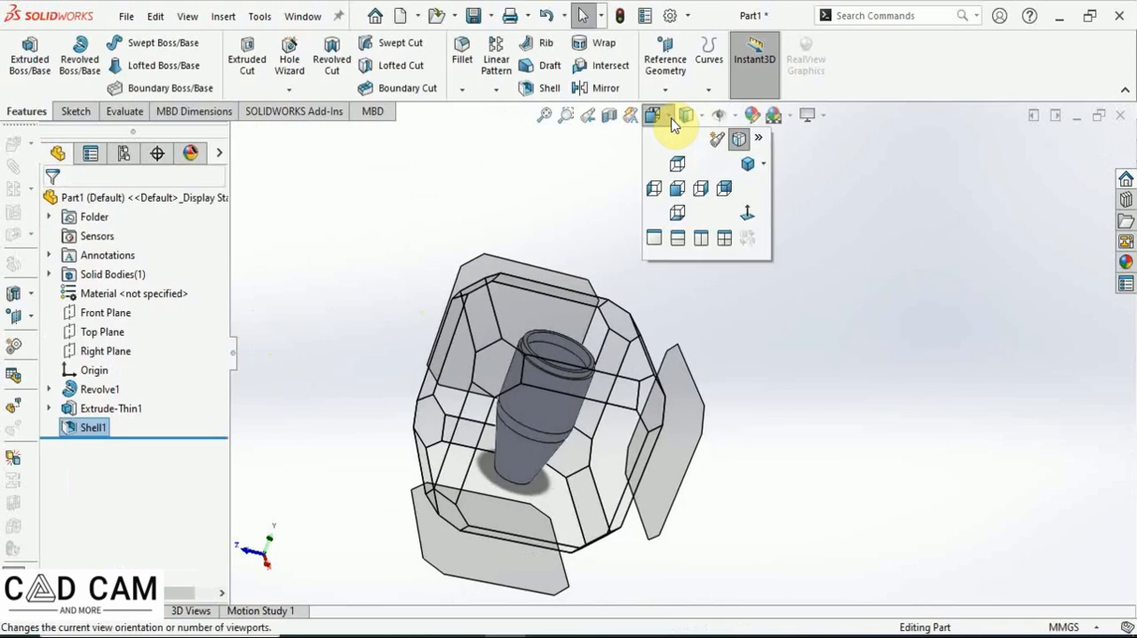
pyautogui.click(672, 125)
pyautogui.click(672, 124)
pyautogui.click(671, 125)
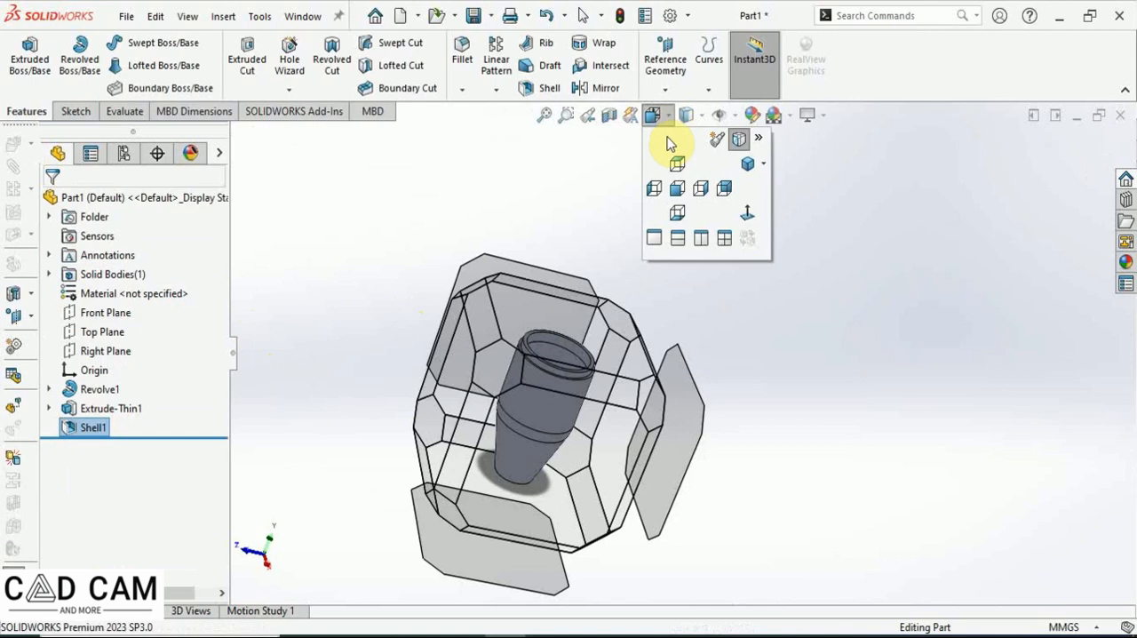
pyautogui.click(763, 165)
pyautogui.click(777, 194)
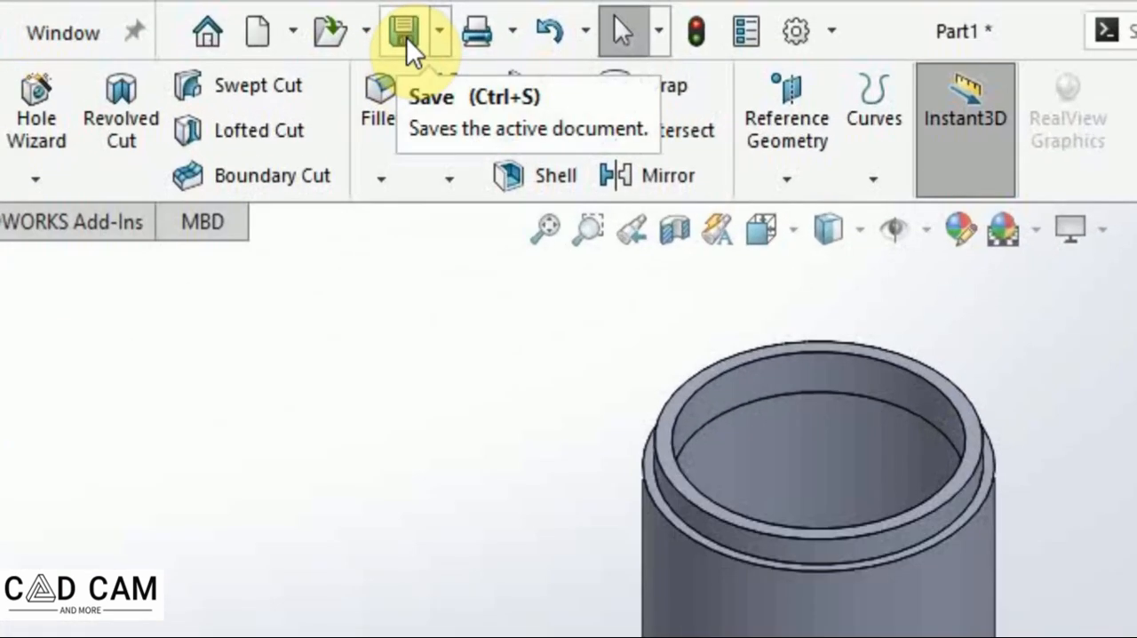
pyautogui.click(422, 34)
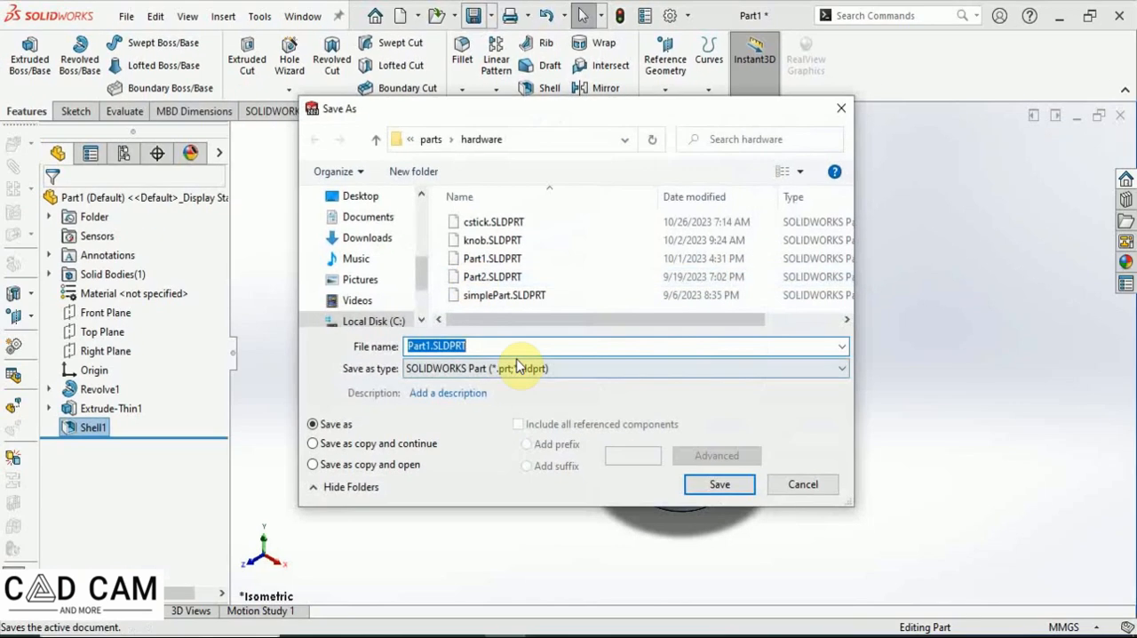
pyautogui.write('part6')
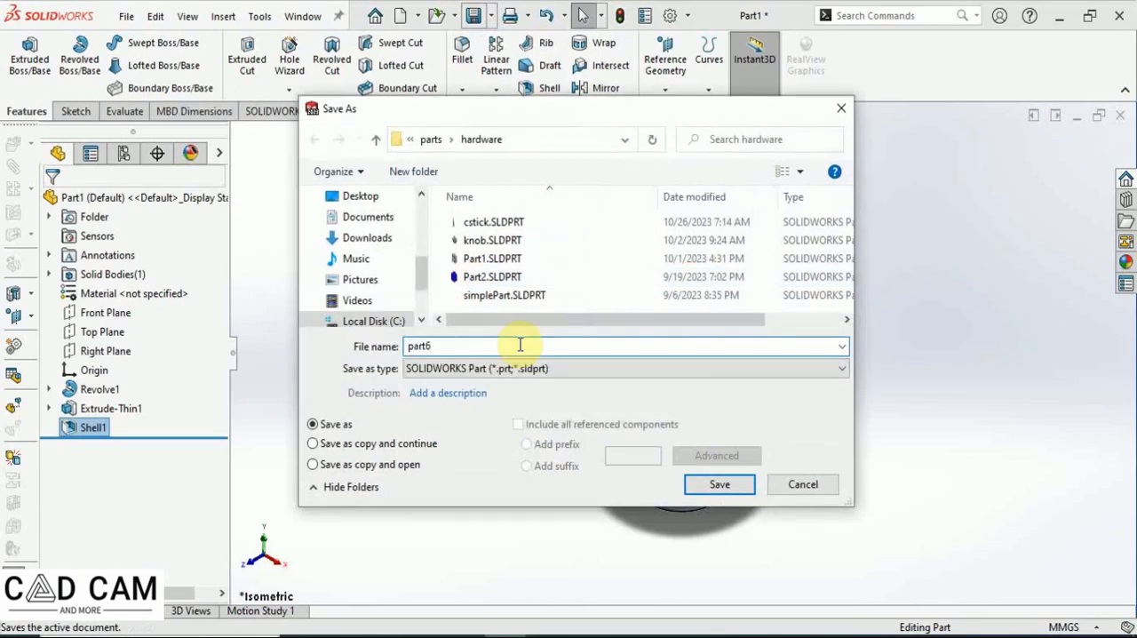
pyautogui.click(721, 484)
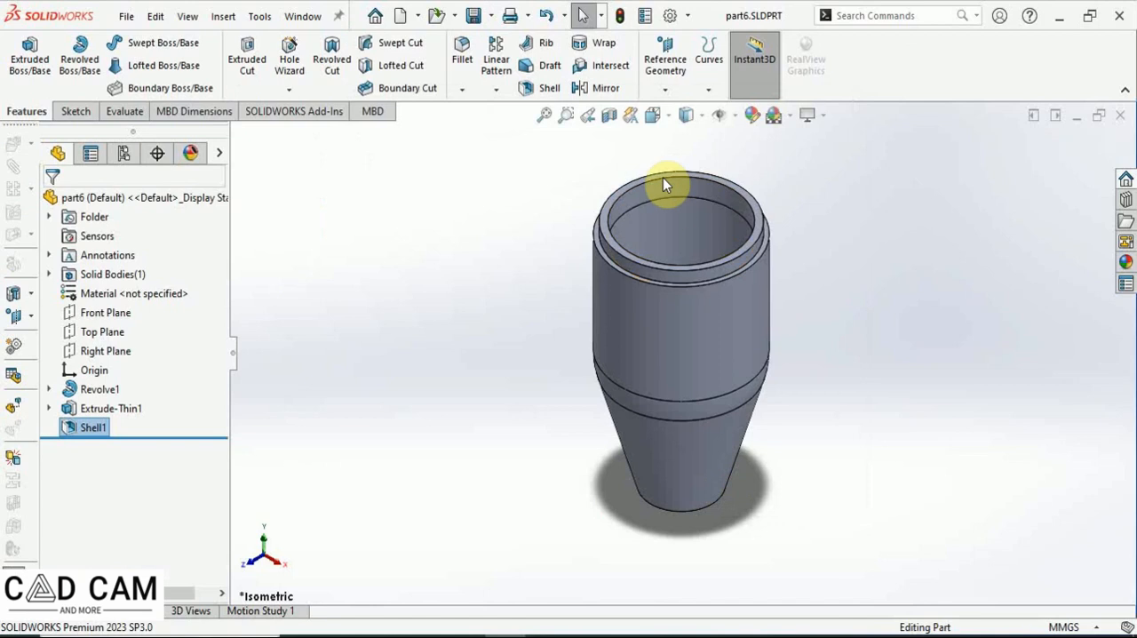
# Switch the display to a hidden-line style and orient the model to the front view.
pyautogui.click(698, 115)
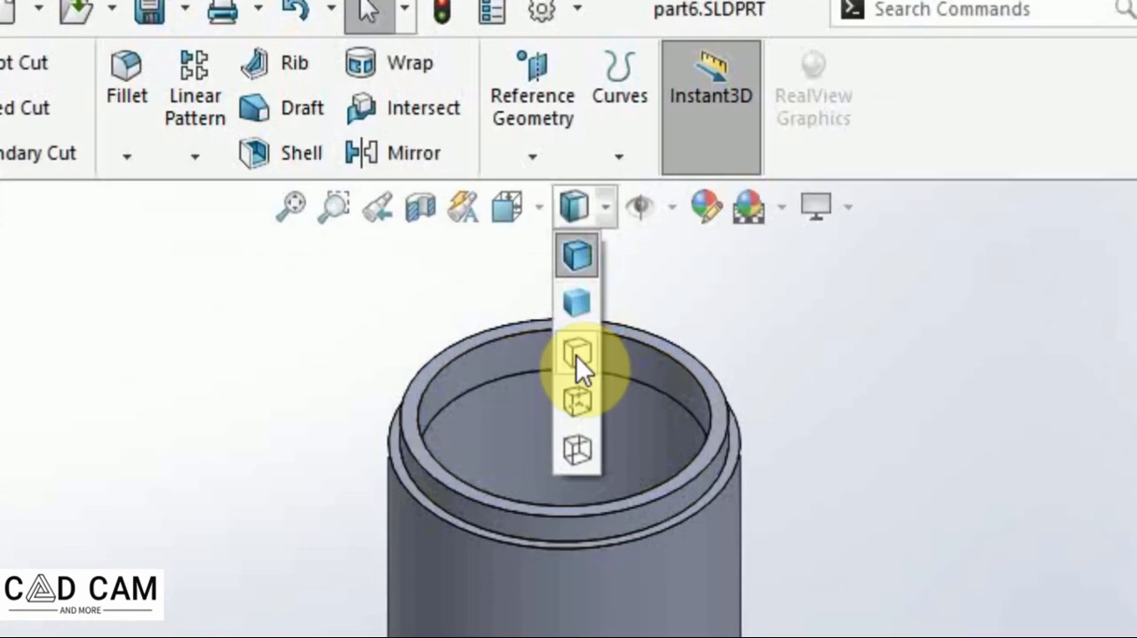
pyautogui.click(651, 242)
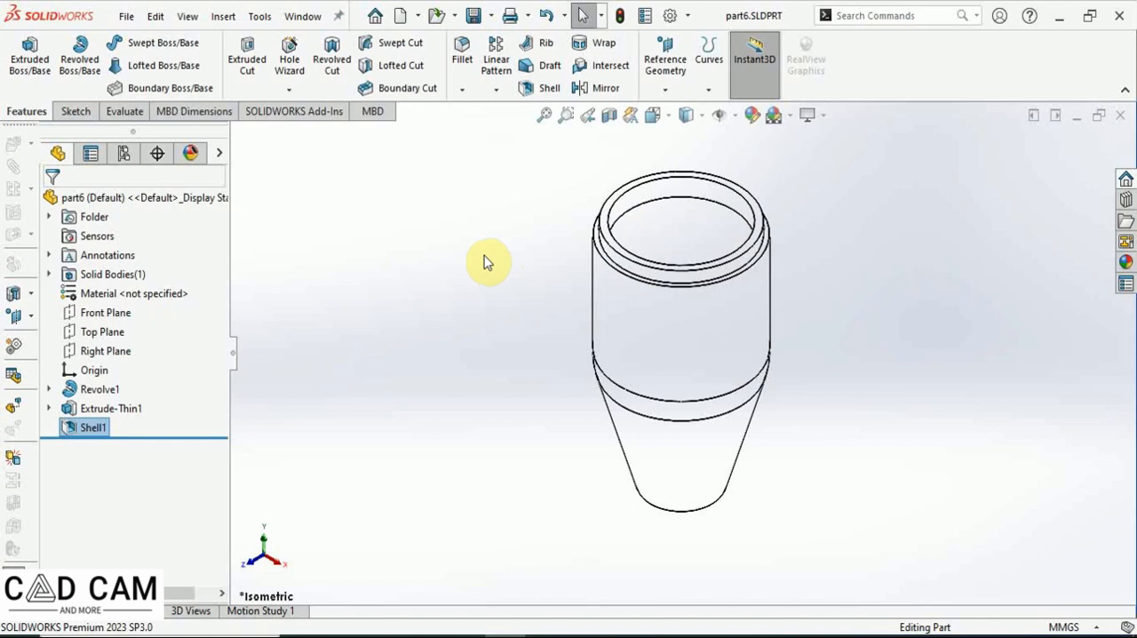
pyautogui.click(652, 116)
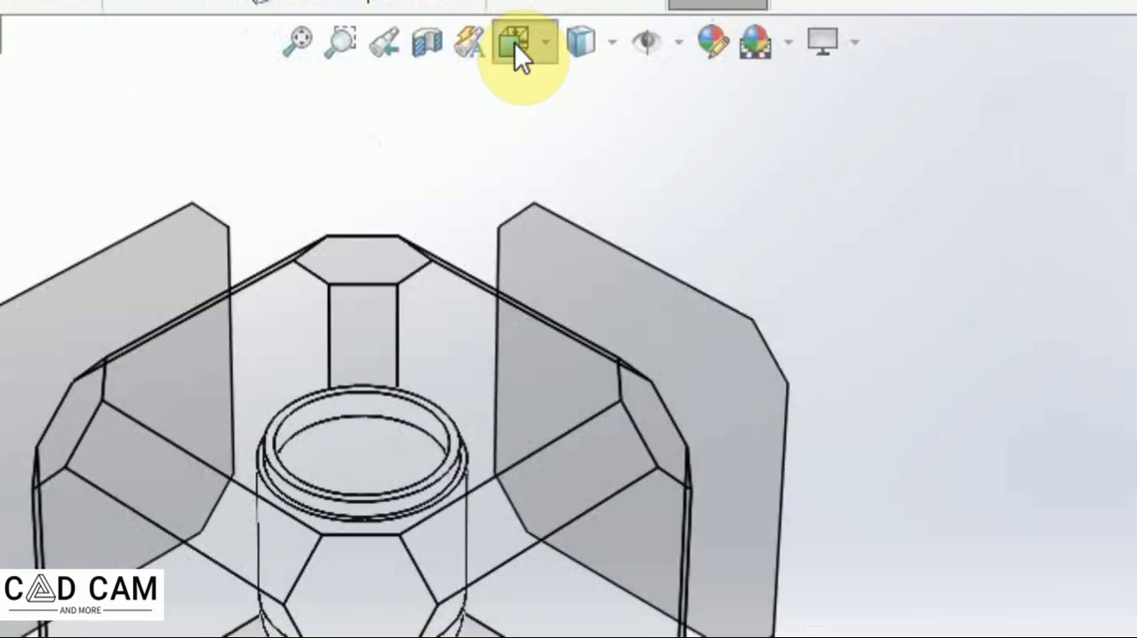
pyautogui.click(515, 43)
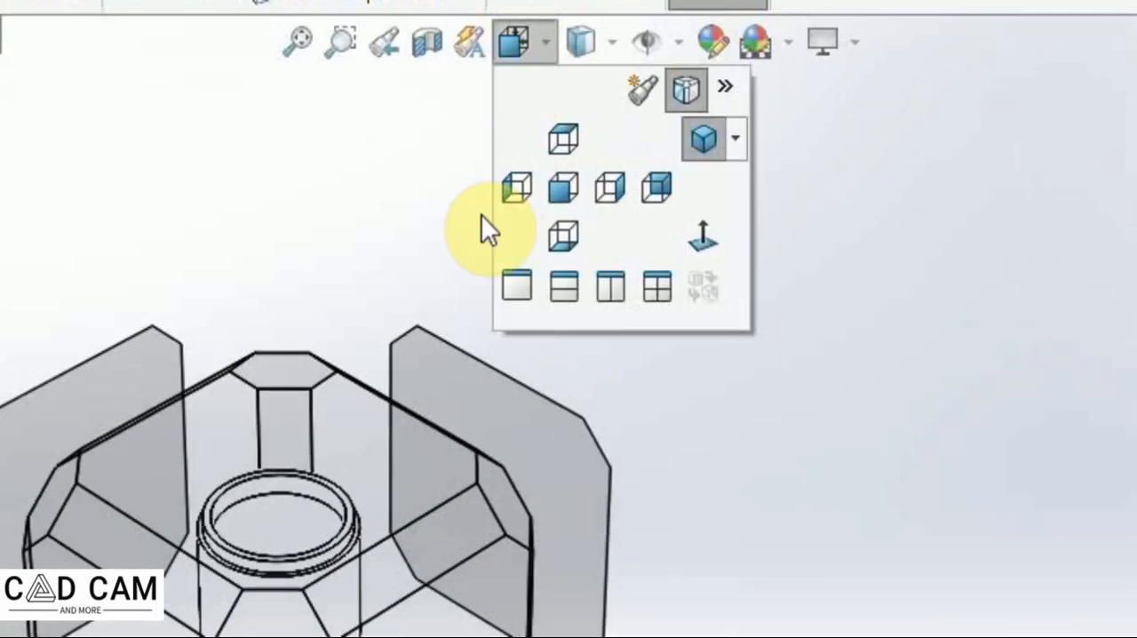
pyautogui.click(571, 181)
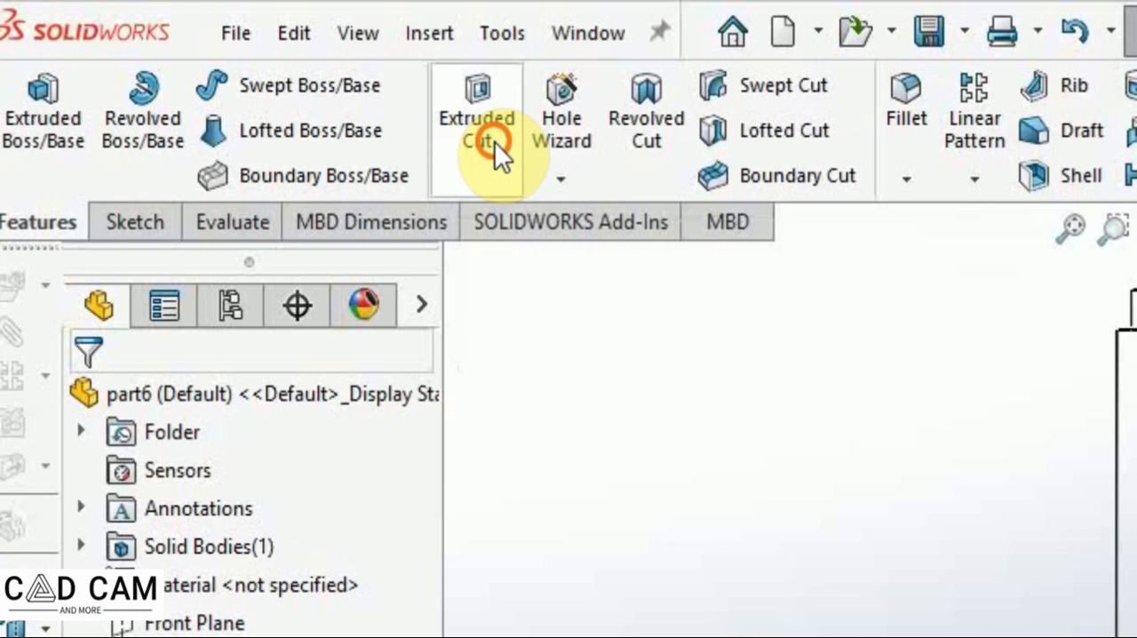
# Start an extruded cut sketched on the Front Plane and draw a vertical centerline along the part's axis.
pyautogui.click(252, 66)
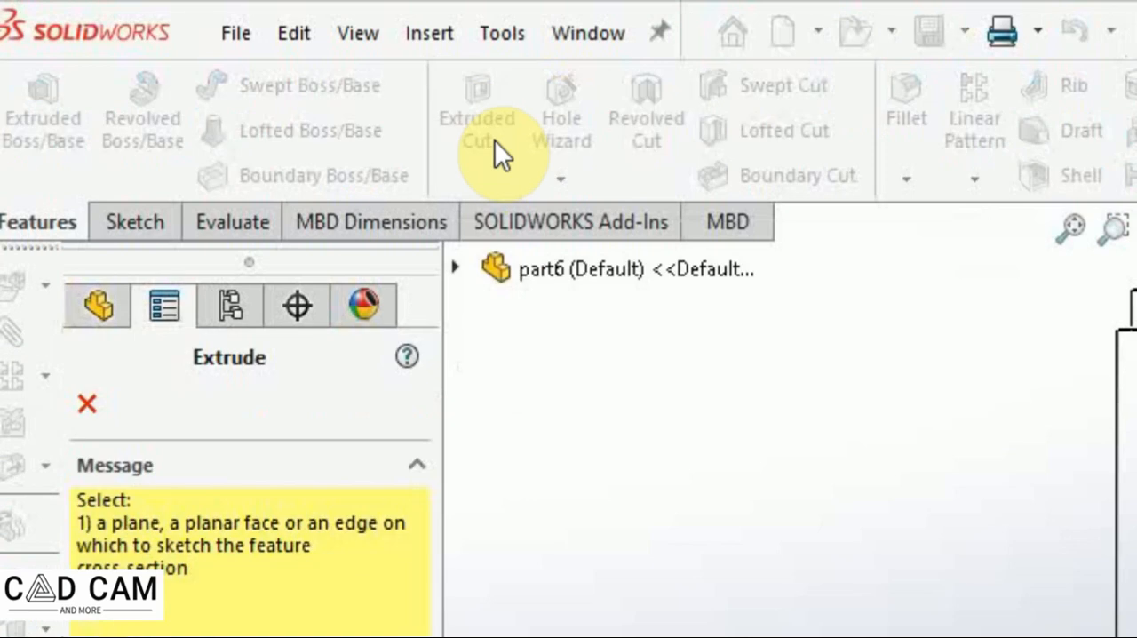
pyautogui.click(453, 270)
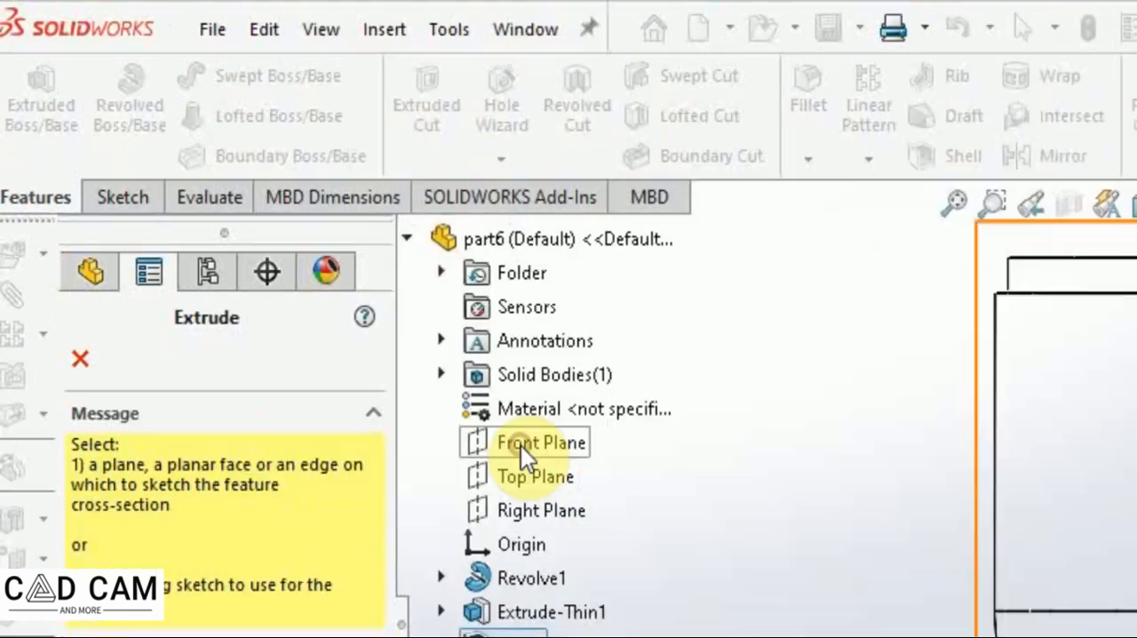
pyautogui.click(586, 499)
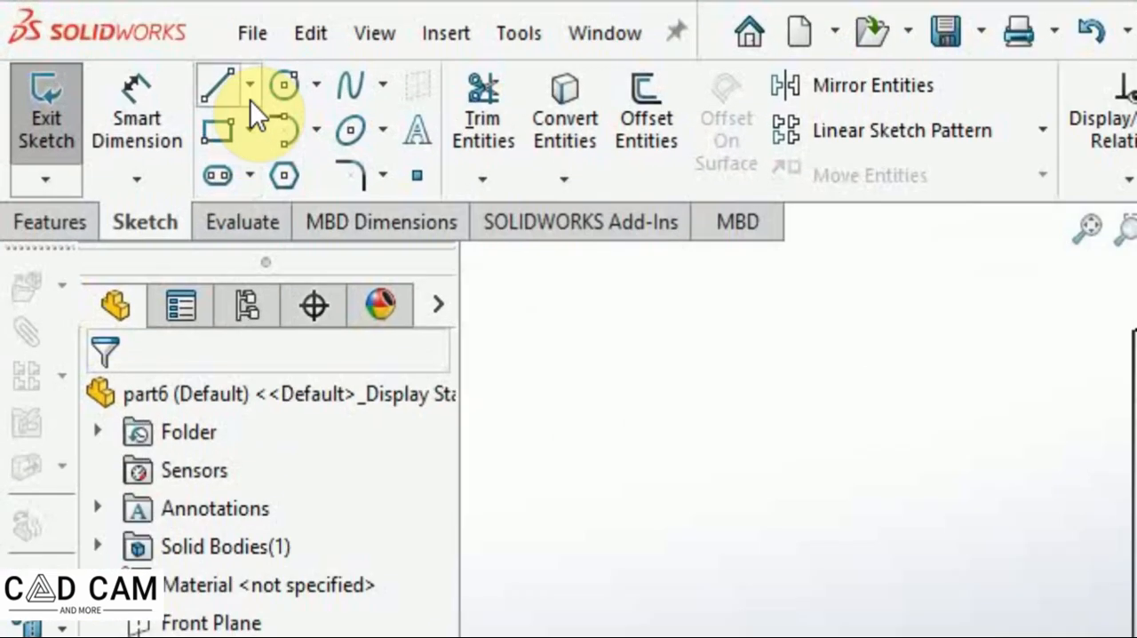
pyautogui.click(250, 88)
pyautogui.click(282, 172)
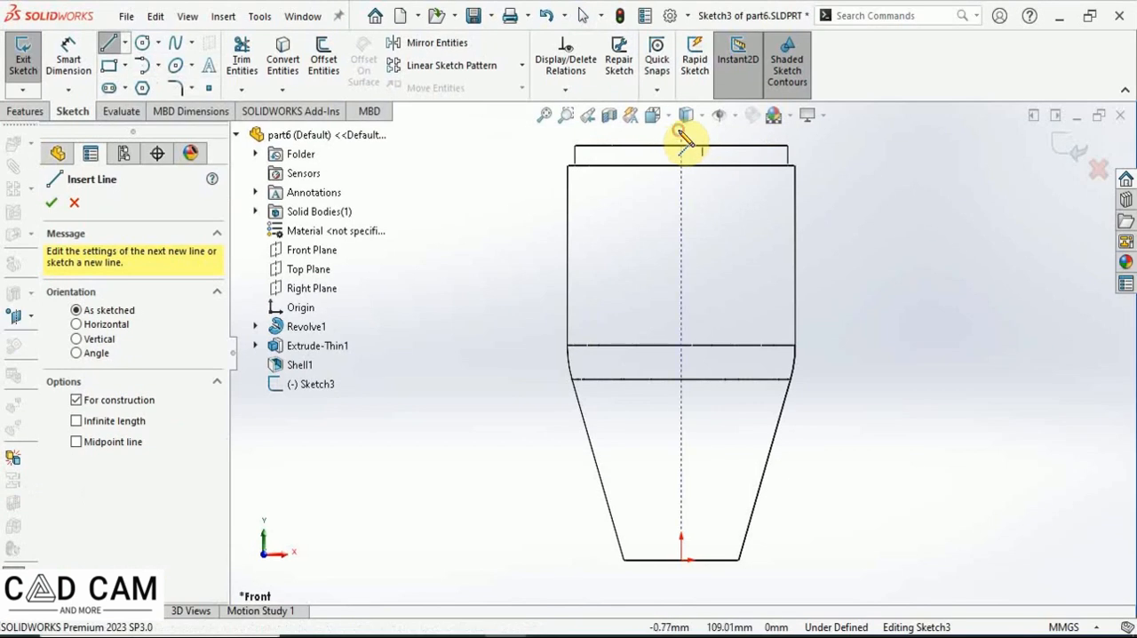
pyautogui.click(681, 130)
pyautogui.click(681, 586)
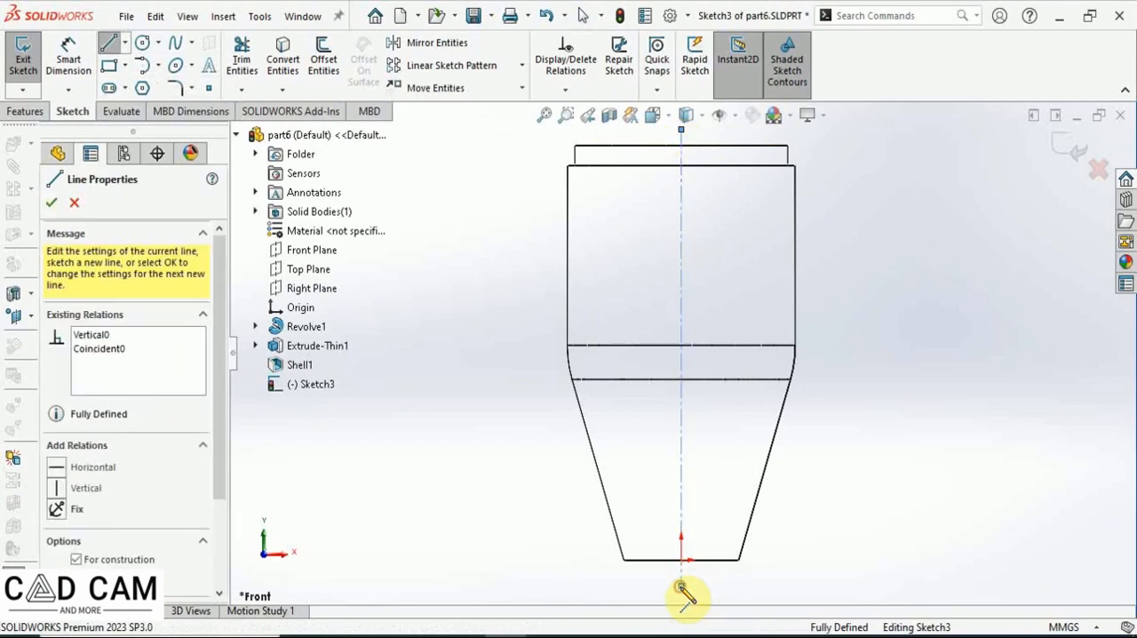
pyautogui.press('Escape')
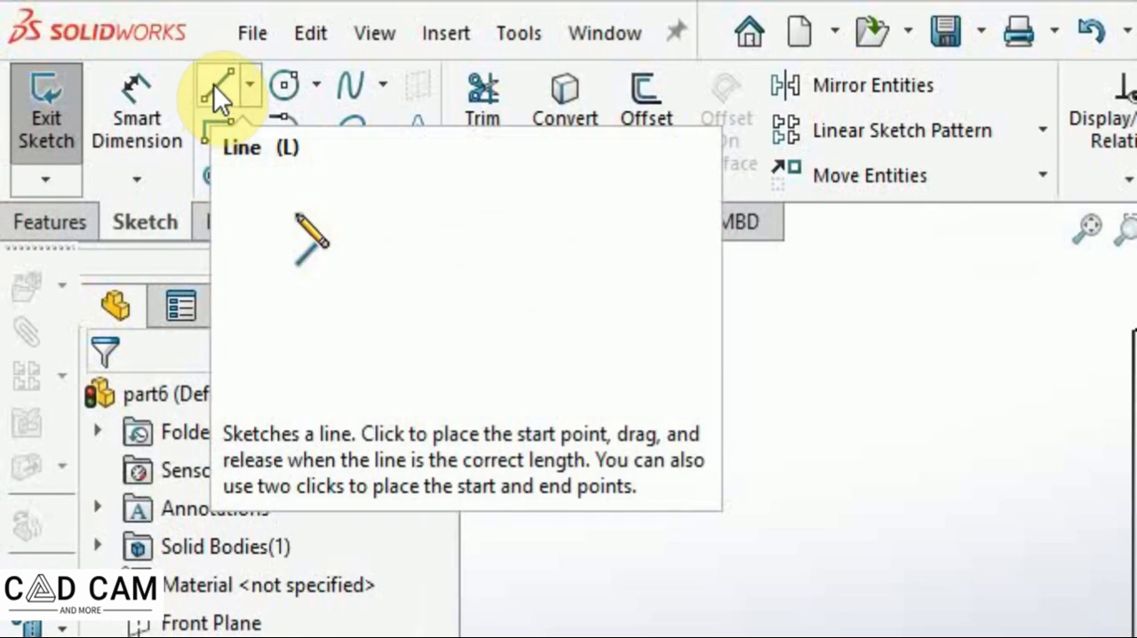
# Sketch two horizontal lines about 11 mm long from the centerline, one slightly above the other, in the upper body.
pyautogui.click(218, 93)
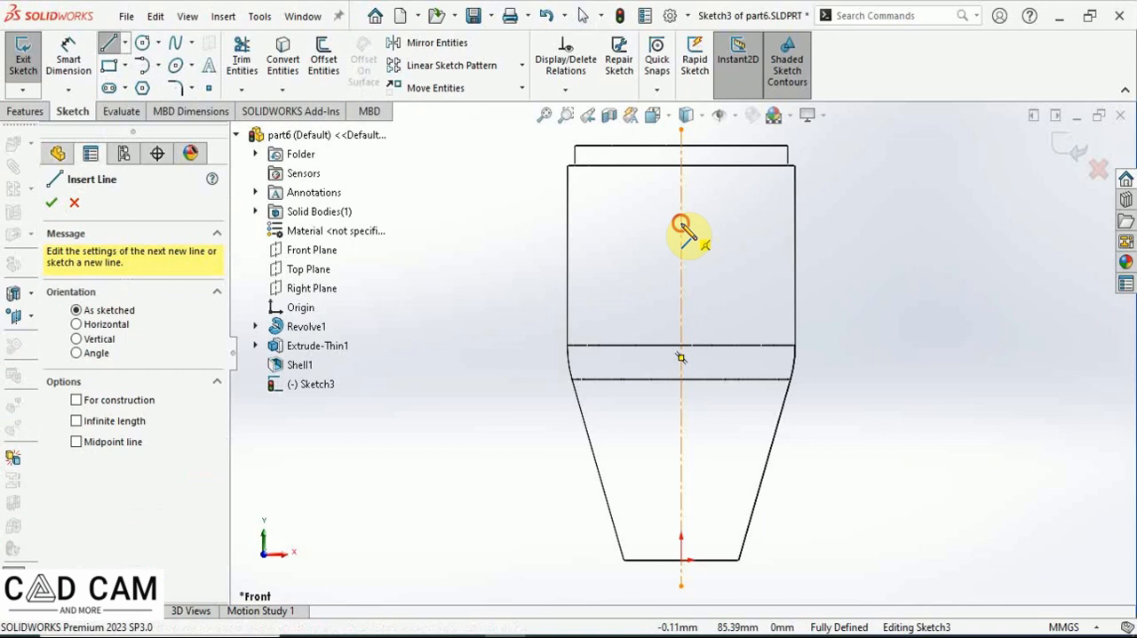
pyautogui.click(681, 222)
pyautogui.click(724, 222)
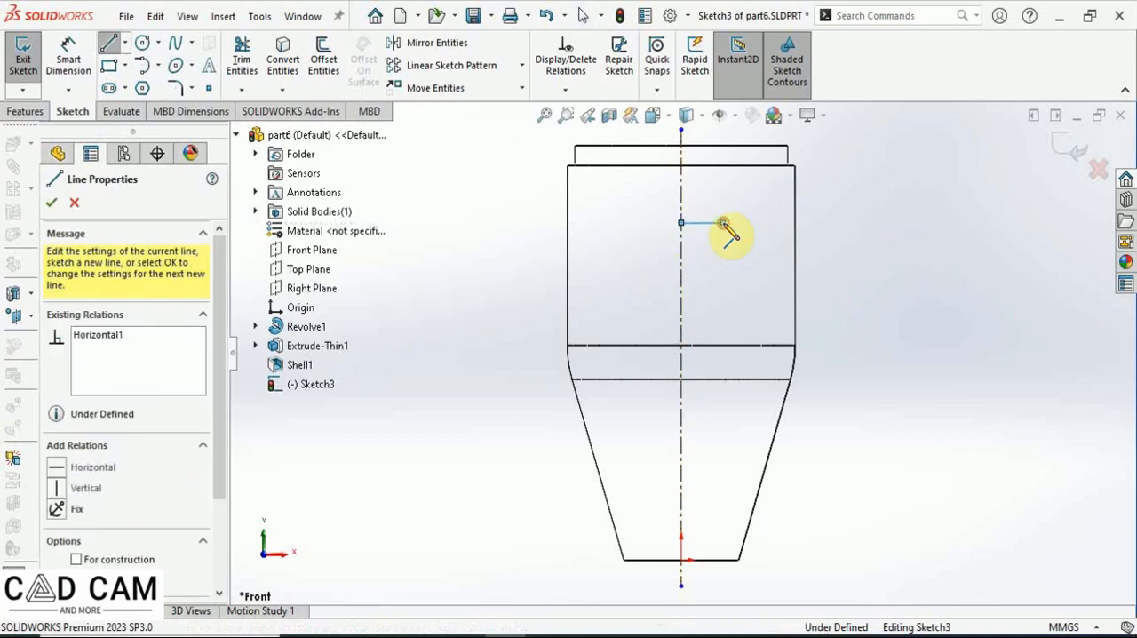
pyautogui.press('Escape')
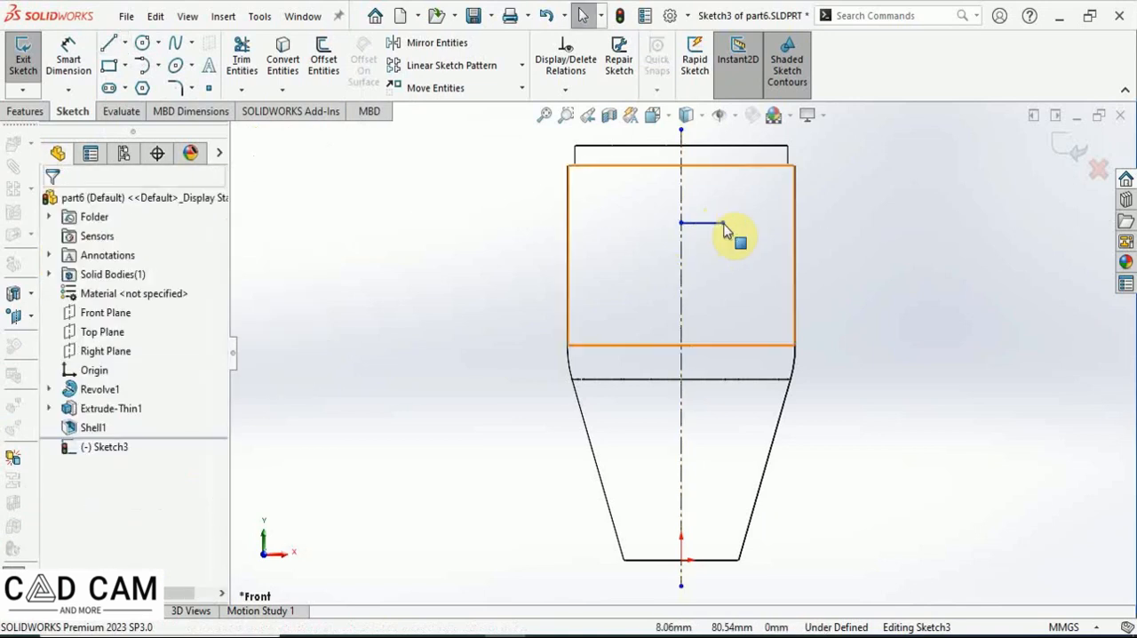
pyautogui.click(107, 47)
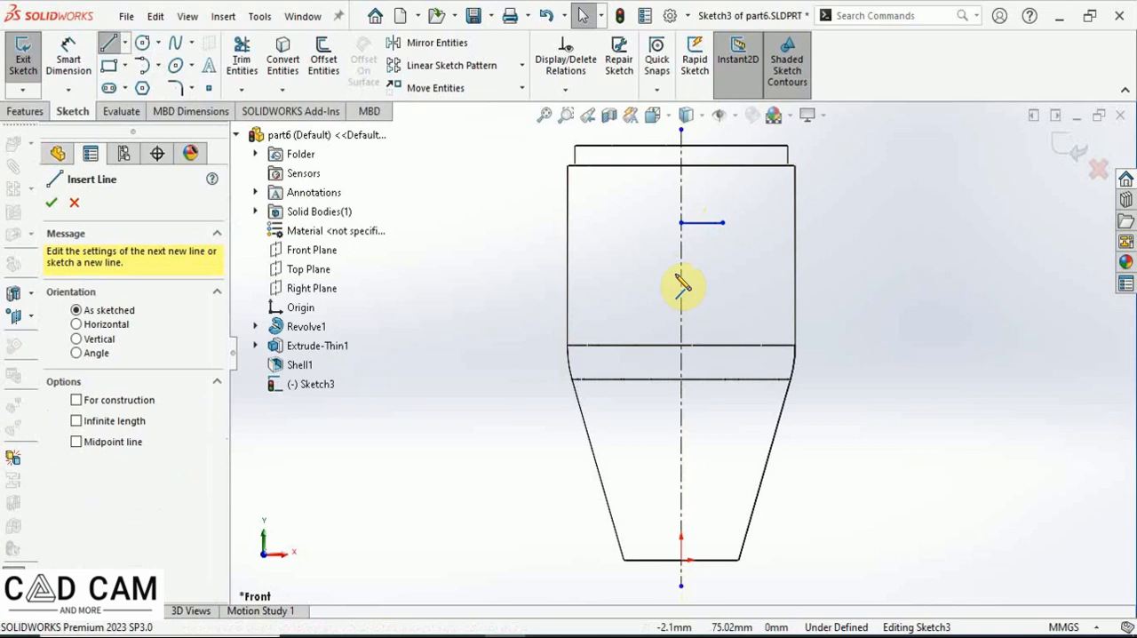
pyautogui.click(680, 252)
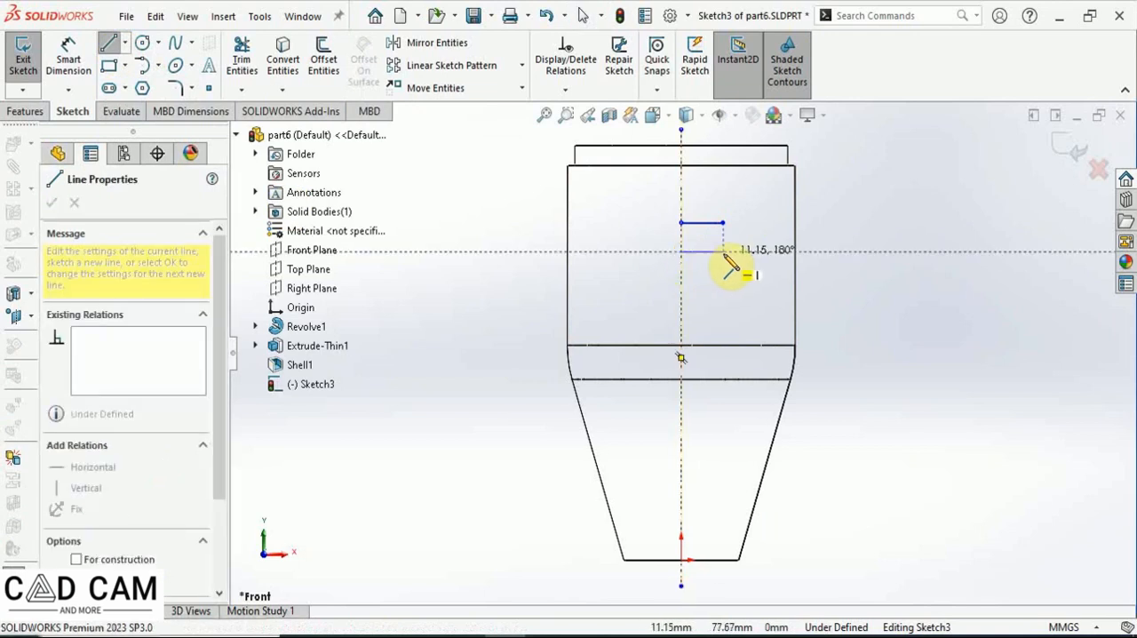
pyautogui.click(723, 252)
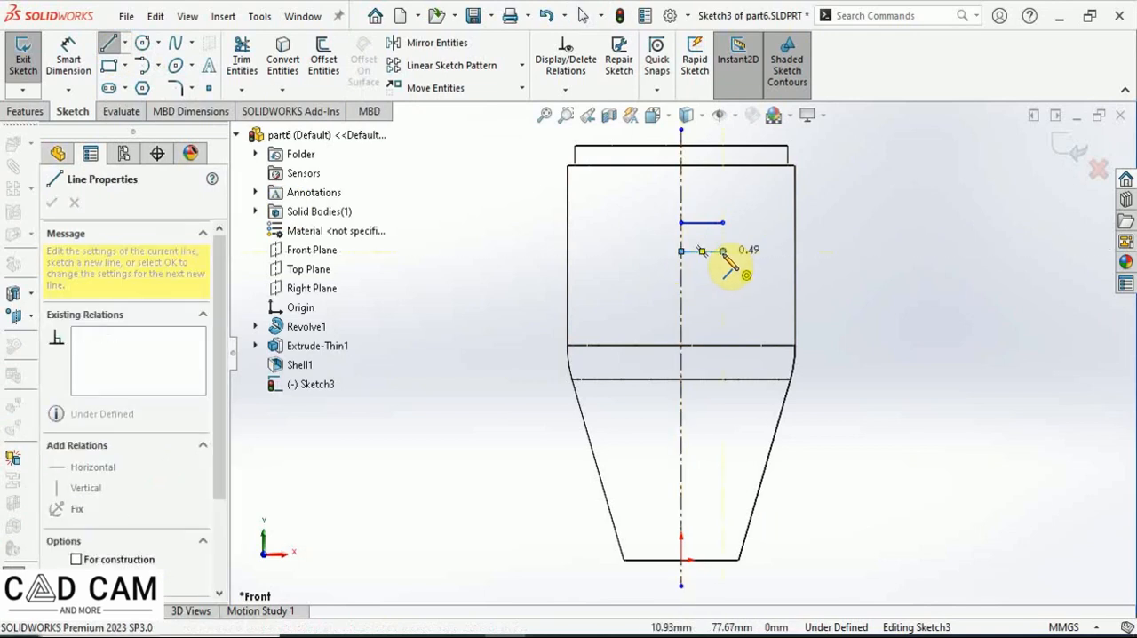
pyautogui.press('Escape')
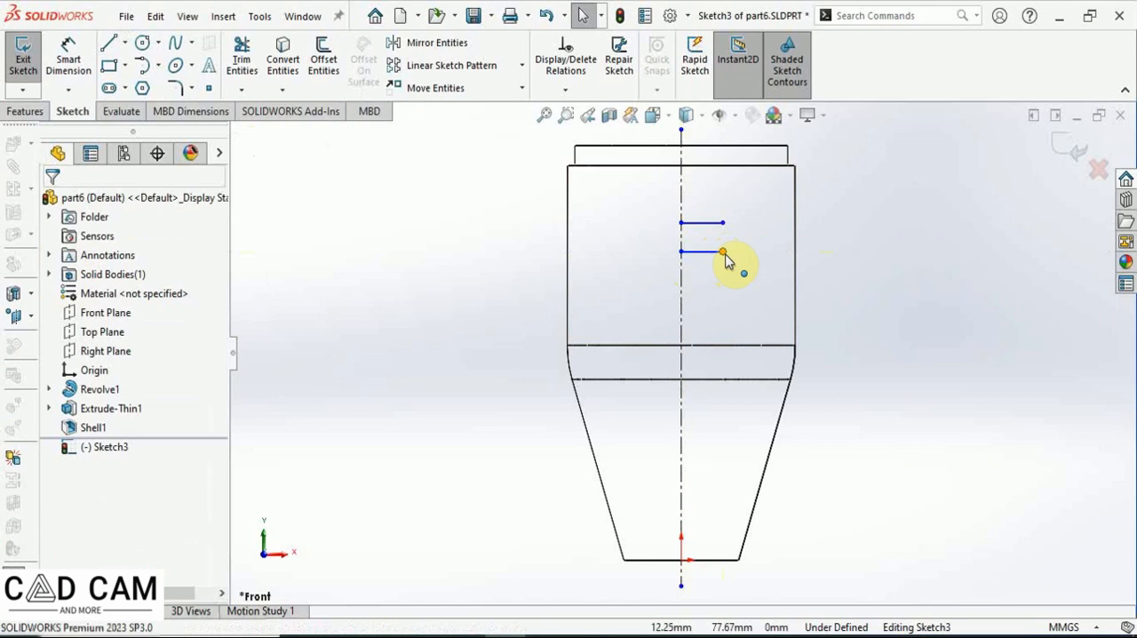
# Add an Equal relation between the two horizontal lines.
pyautogui.click(701, 222)
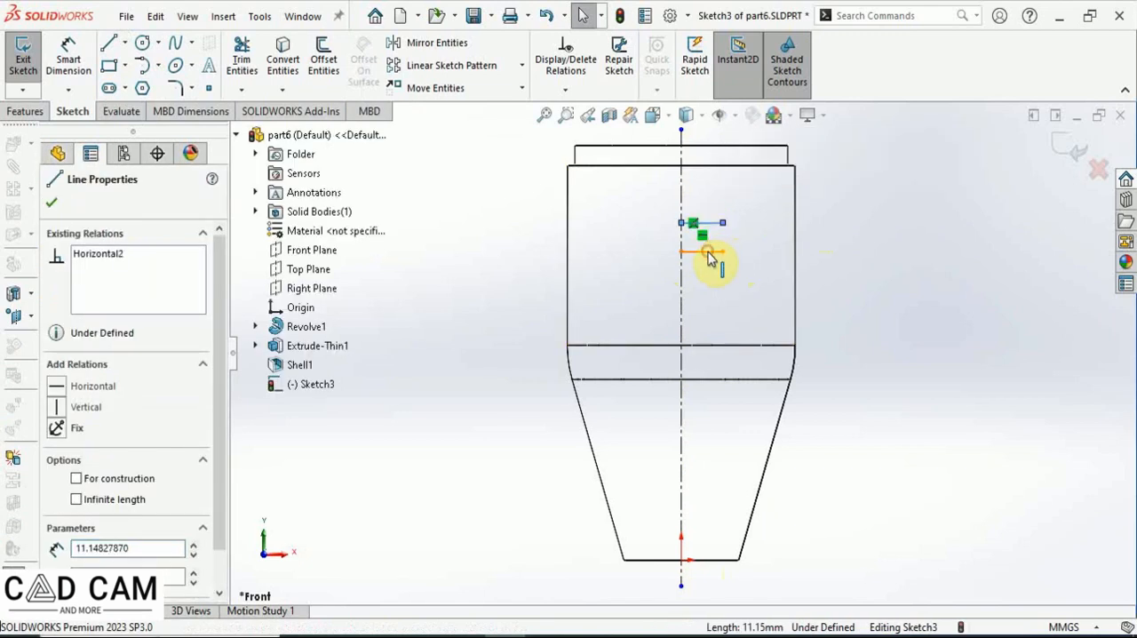
pyautogui.keyDown('ctrl'); pyautogui.click(710, 253); pyautogui.keyUp('ctrl')
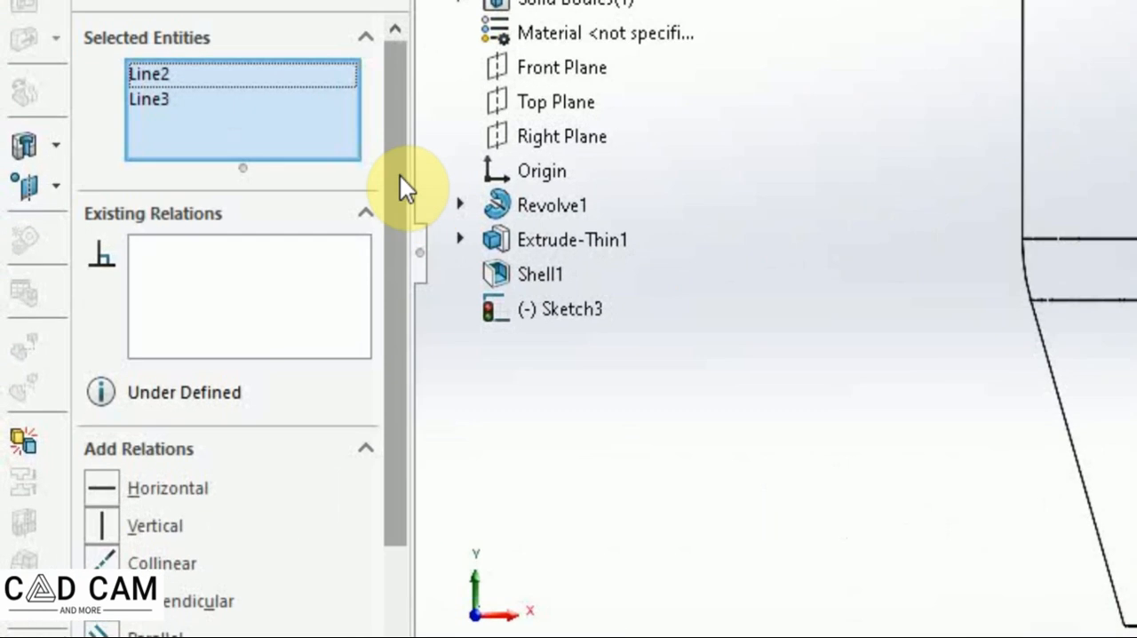
pyautogui.moveTo(222, 310); pyautogui.dragTo(216, 339)
pyautogui.moveTo(387, 247); pyautogui.dragTo(367, 368)
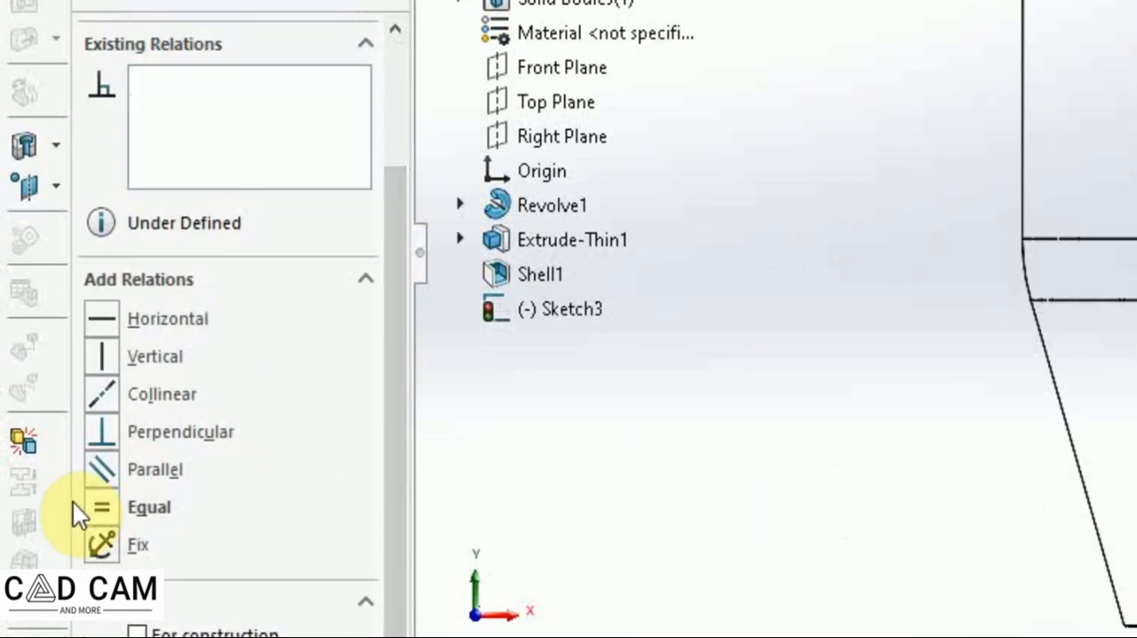
pyautogui.click(101, 507)
pyautogui.click(84, 26)
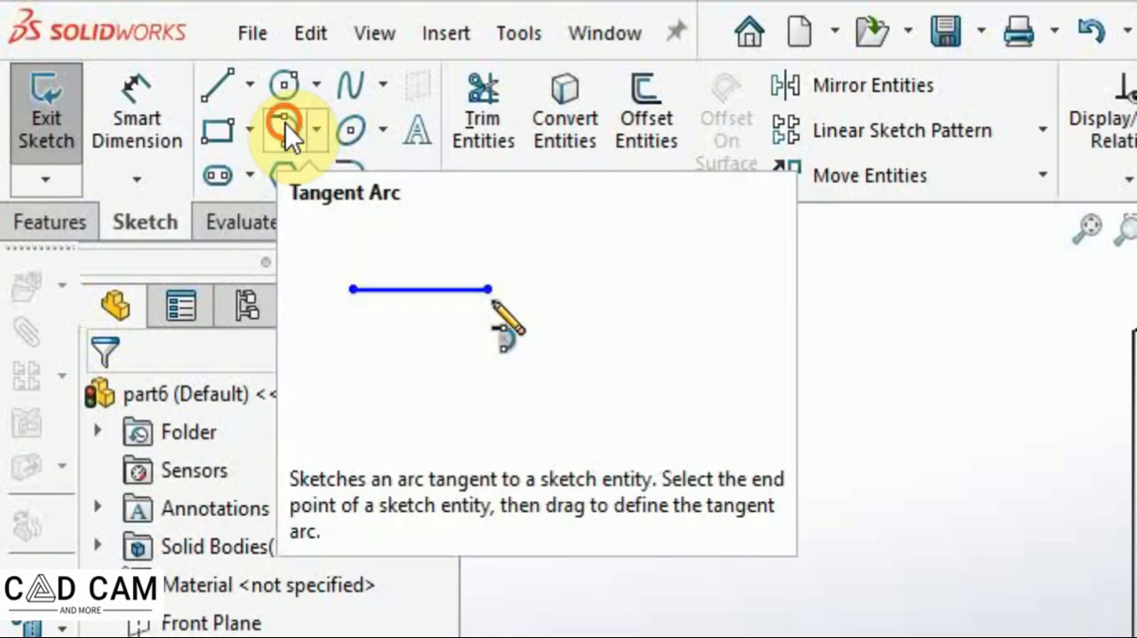
# Join the lines' outer ends with a tangent arc.
pyautogui.click(285, 123)
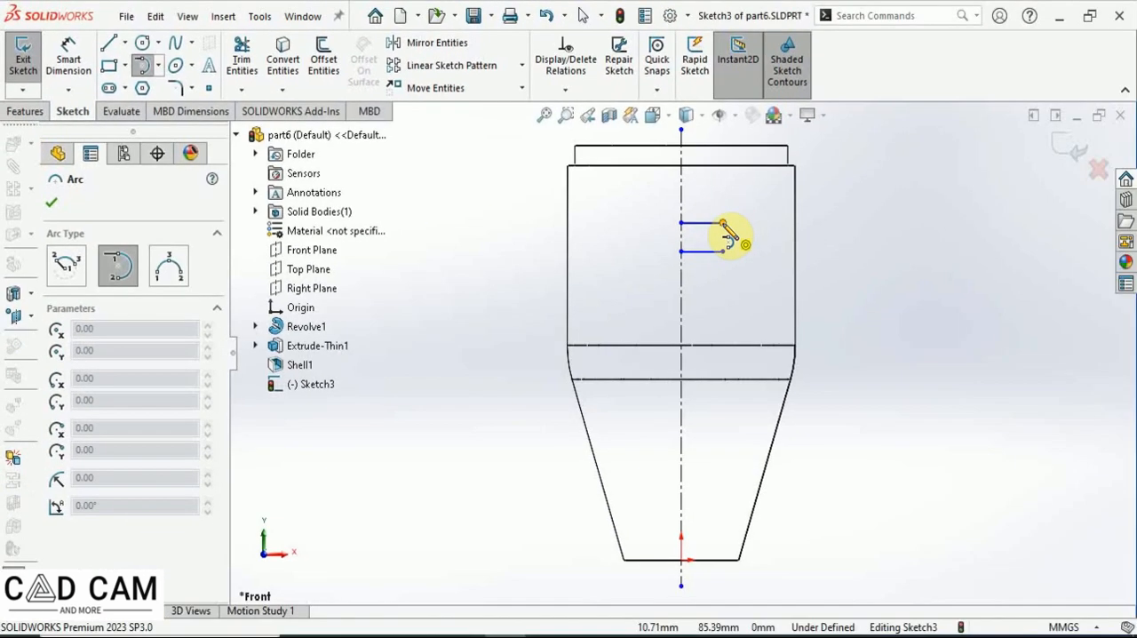
pyautogui.click(888, 271)
pyautogui.click(637, 261)
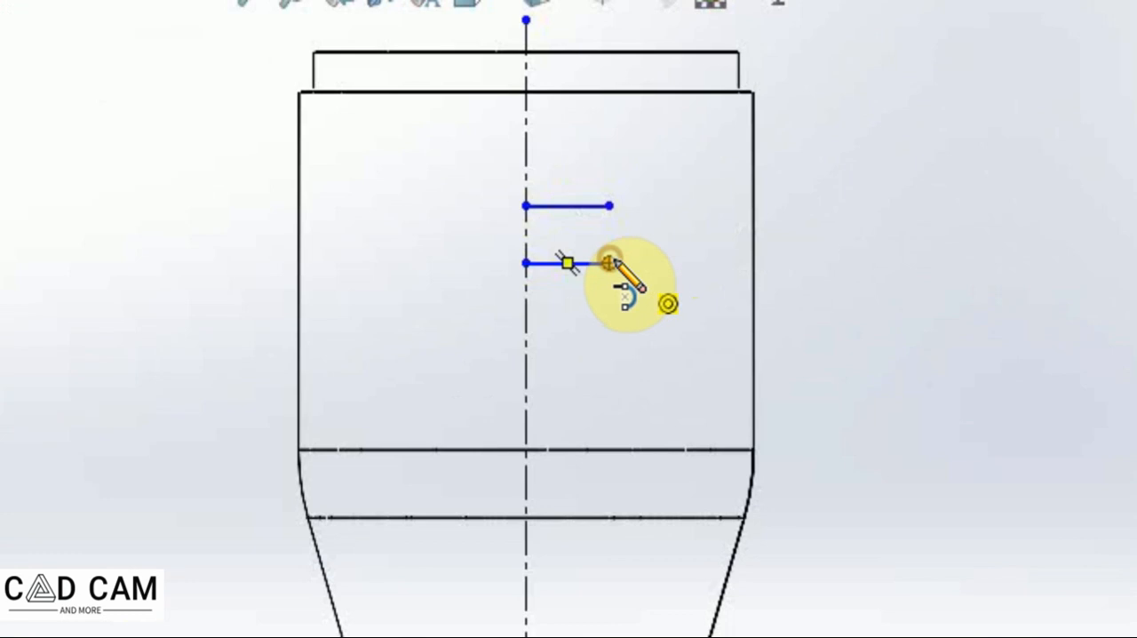
pyautogui.click(610, 206)
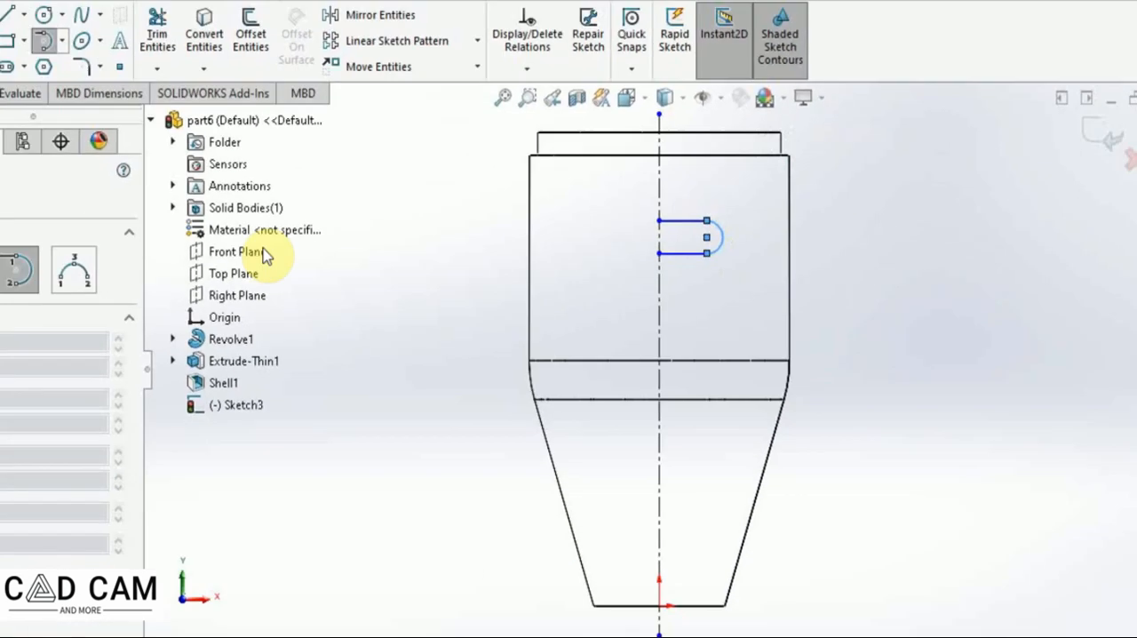
pyautogui.press('Escape')
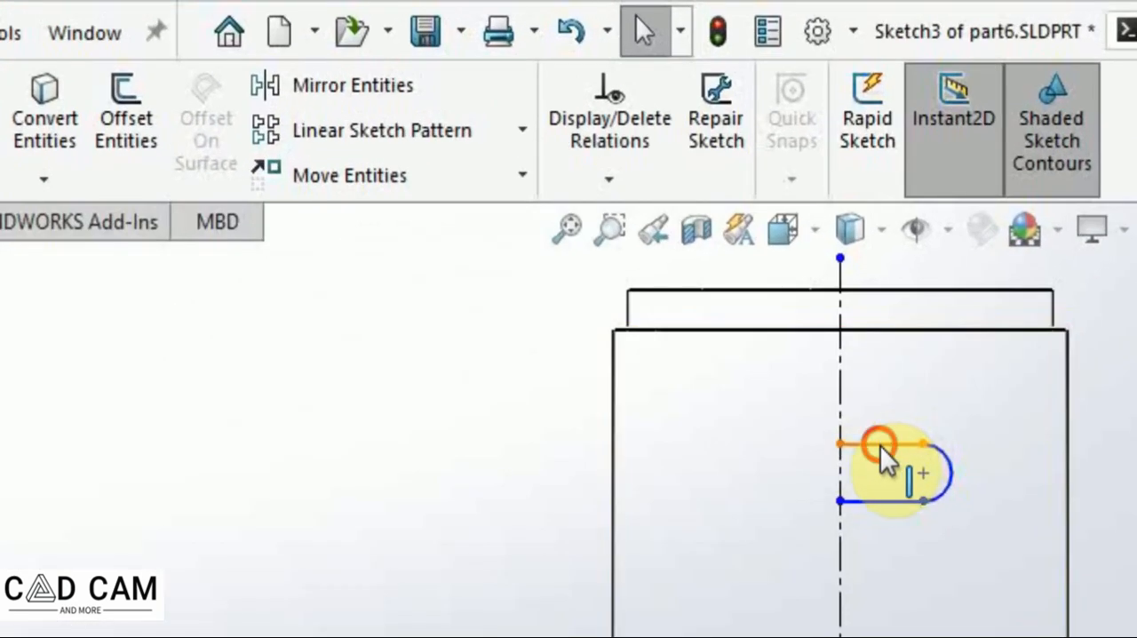
# Mirror the two lines and the arc about the centerline to complete a slot shape.
pyautogui.click(880, 445)
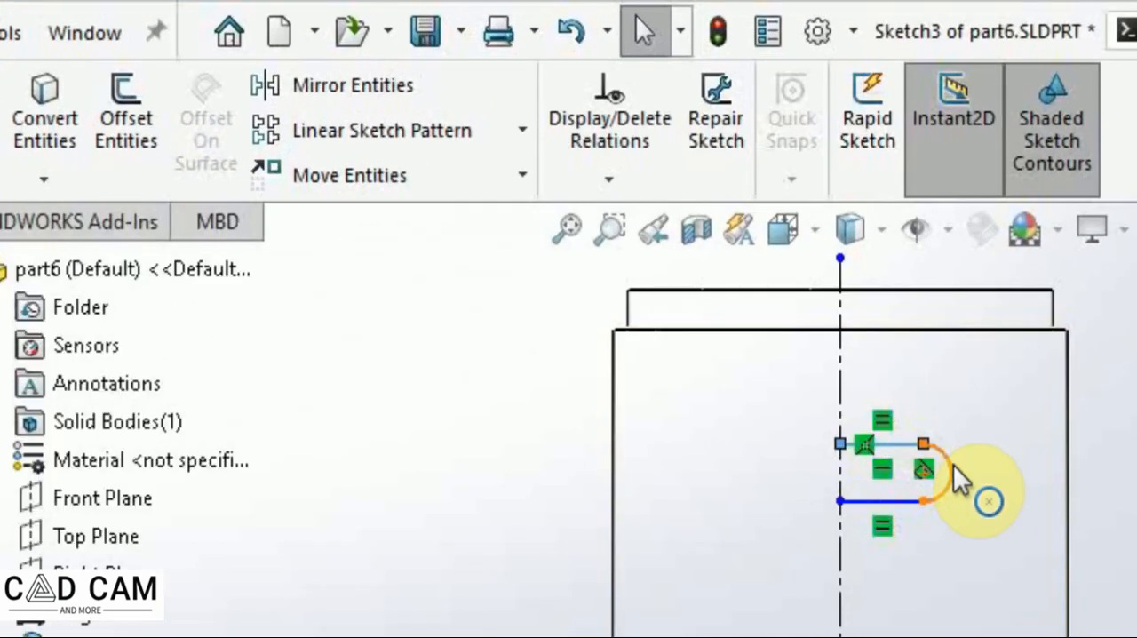
pyautogui.keyDown('ctrl'); pyautogui.click(952, 465); pyautogui.keyUp('ctrl')
pyautogui.keyDown('ctrl'); pyautogui.click(902, 500); pyautogui.keyUp('ctrl')
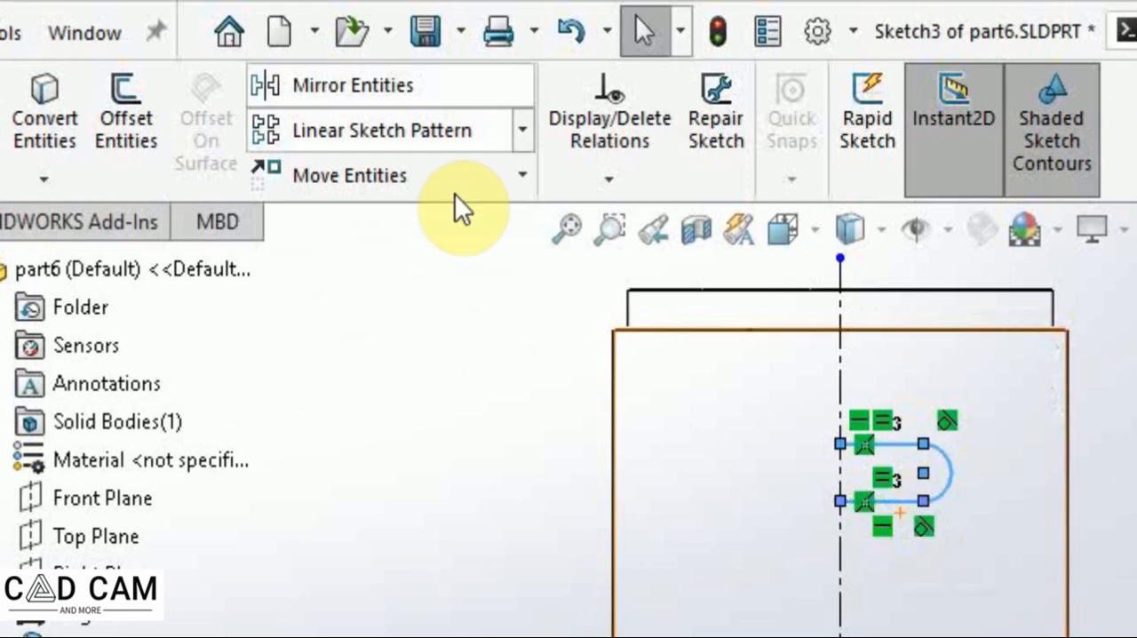
pyautogui.click(352, 85)
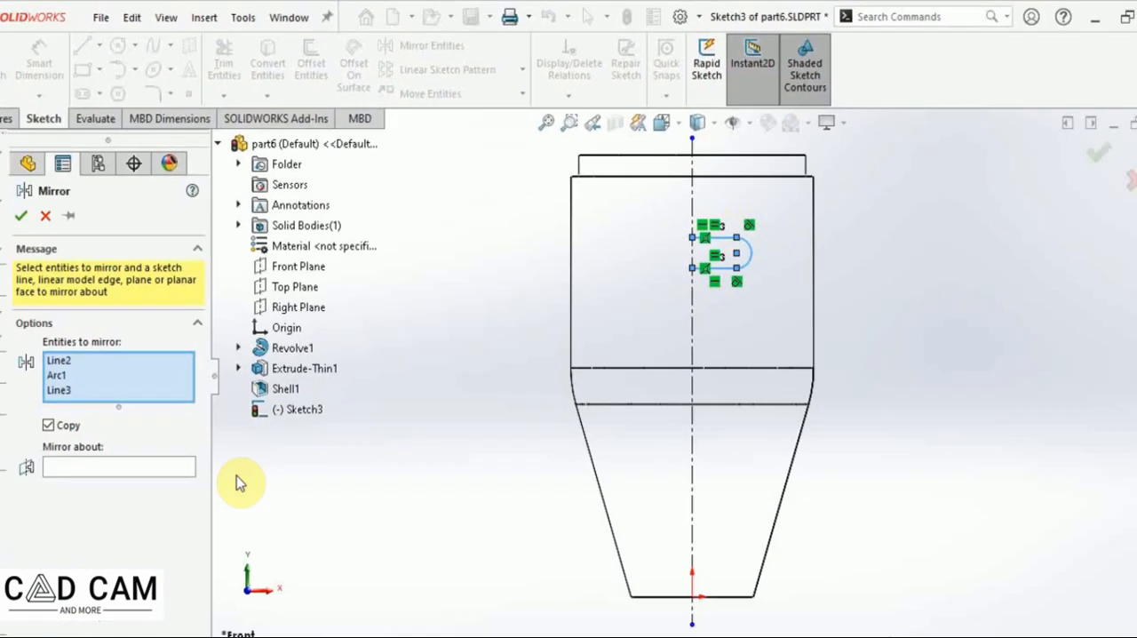
pyautogui.click(125, 429)
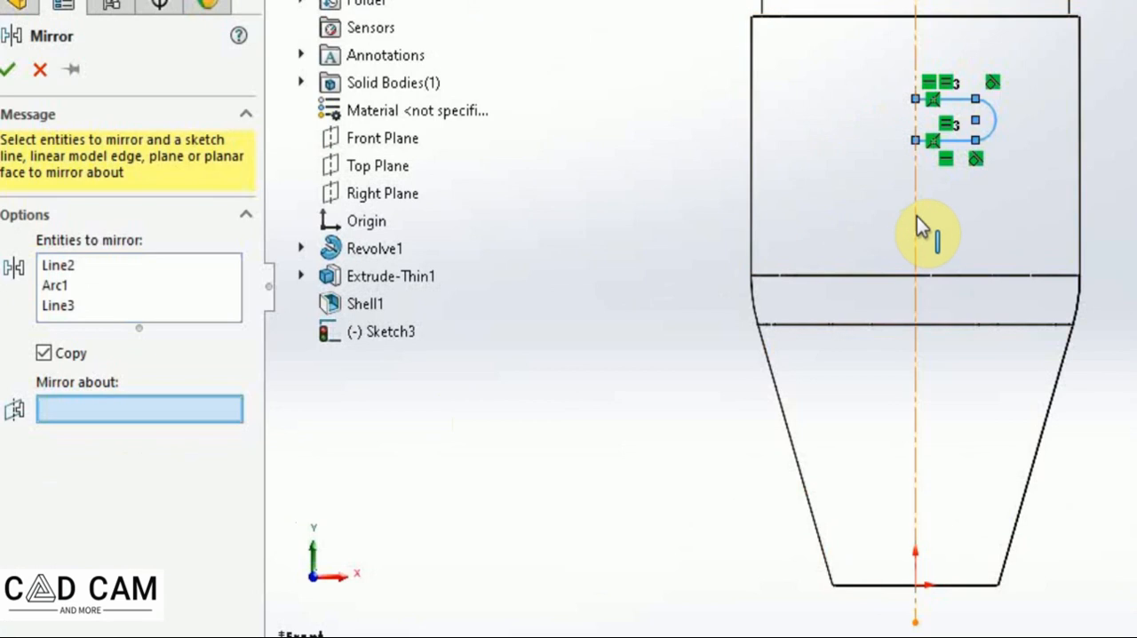
pyautogui.click(918, 230)
pyautogui.rightClick(929, 233)
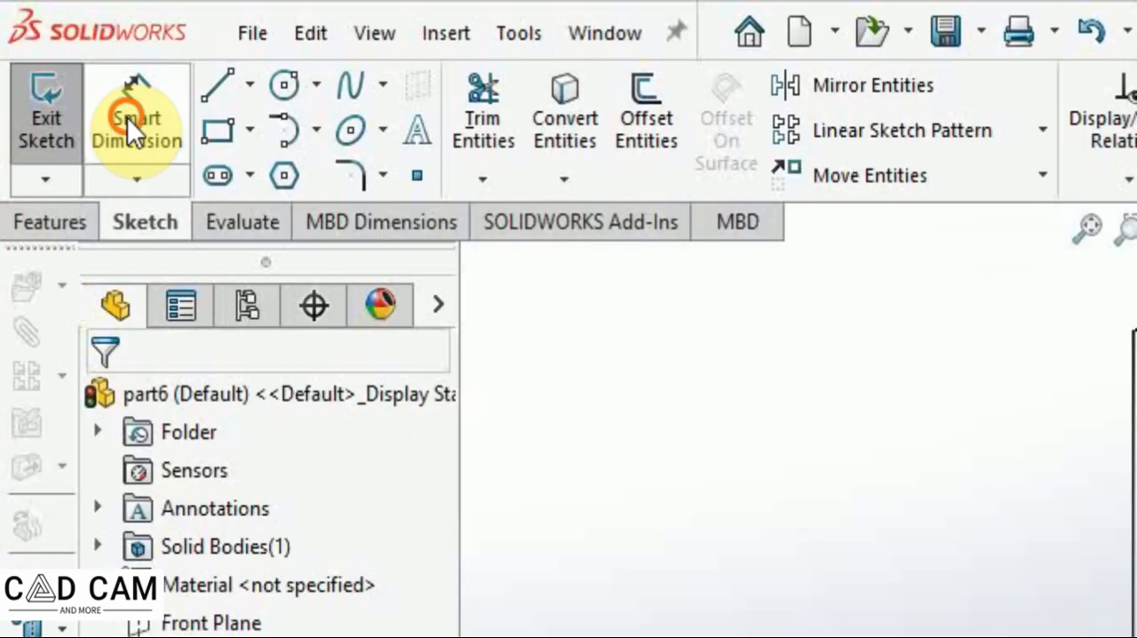
# Dimension the slot's width between its two straight edges as 5 mm.
pyautogui.click(68, 59)
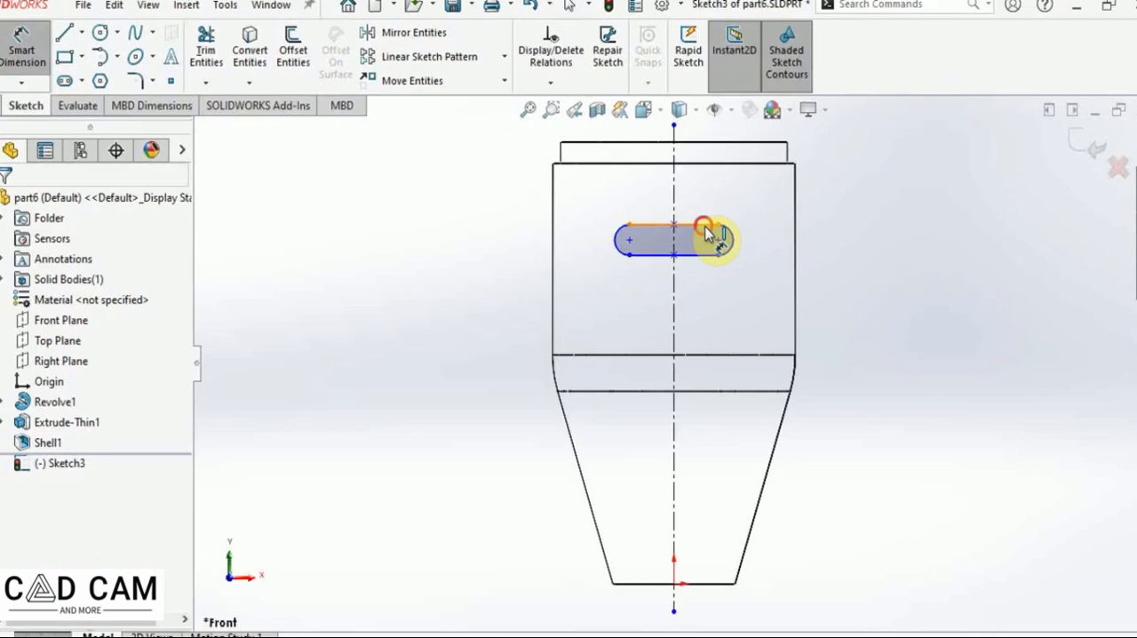
pyautogui.click(806, 255)
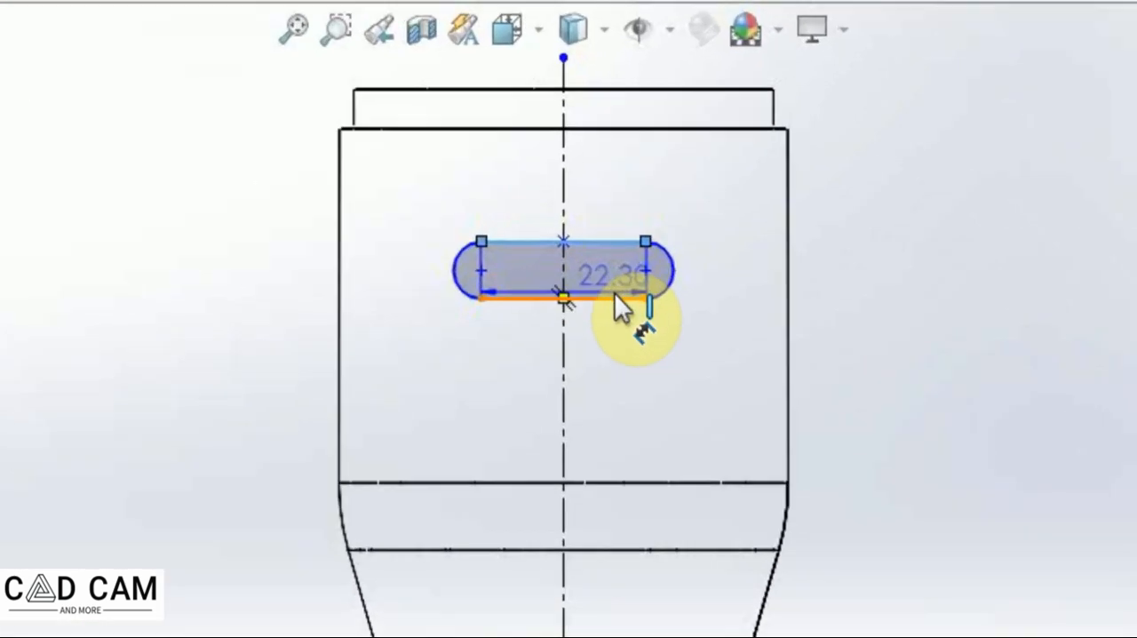
pyautogui.click(614, 293)
pyautogui.click(860, 273)
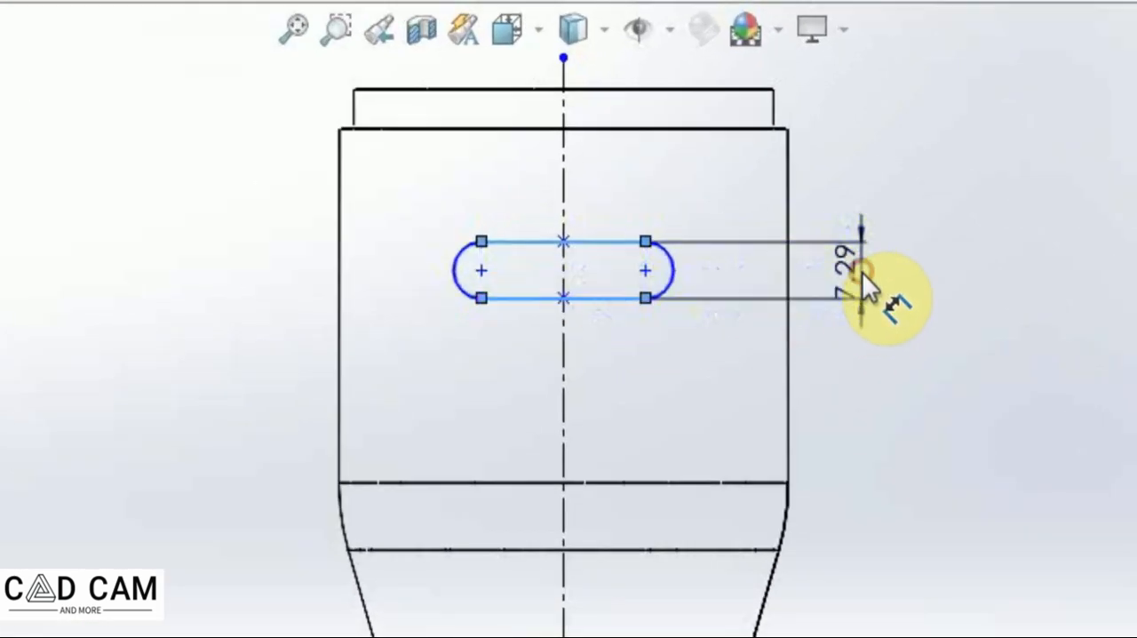
pyautogui.write('5')
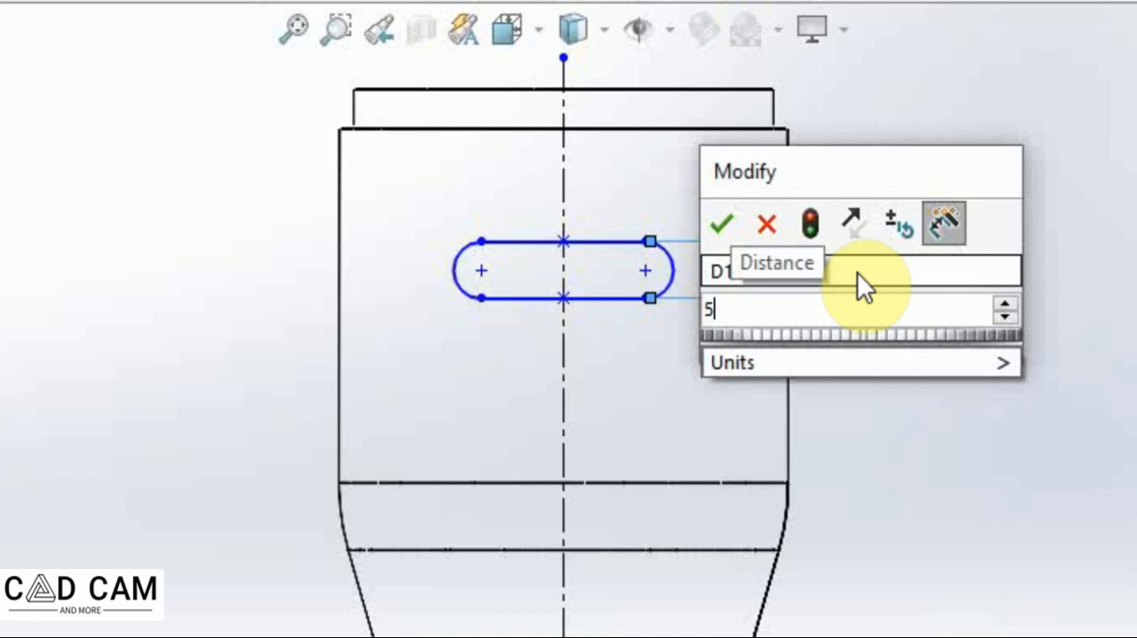
pyautogui.press('Return')
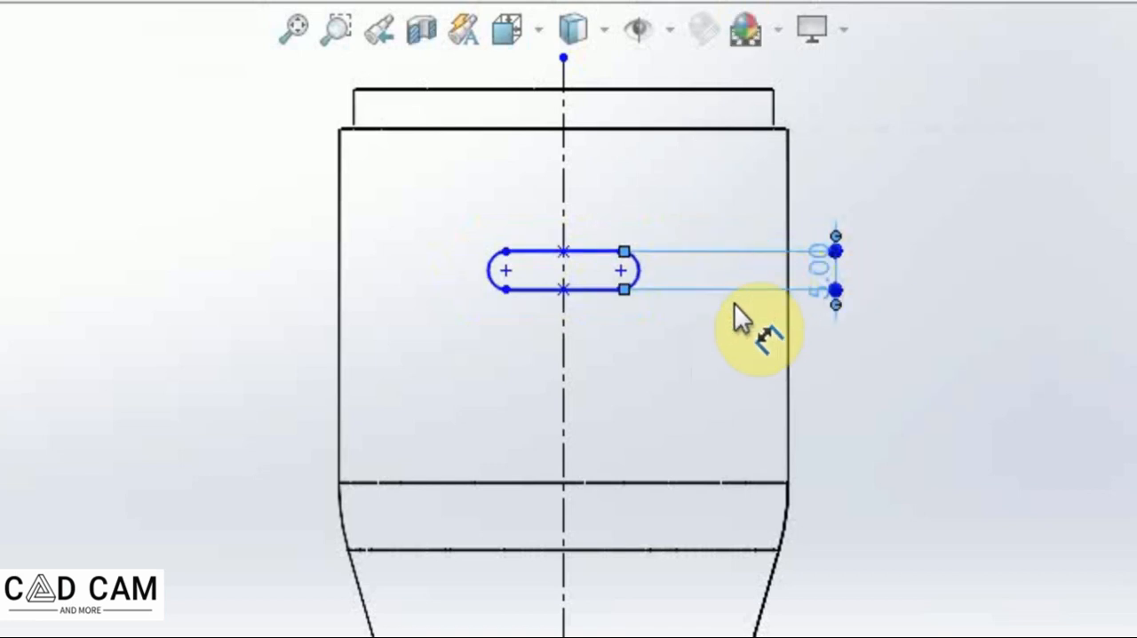
# Dimension the slot's length between its two arc centres as 10 mm.
pyautogui.click(622, 271)
pyautogui.click(507, 269)
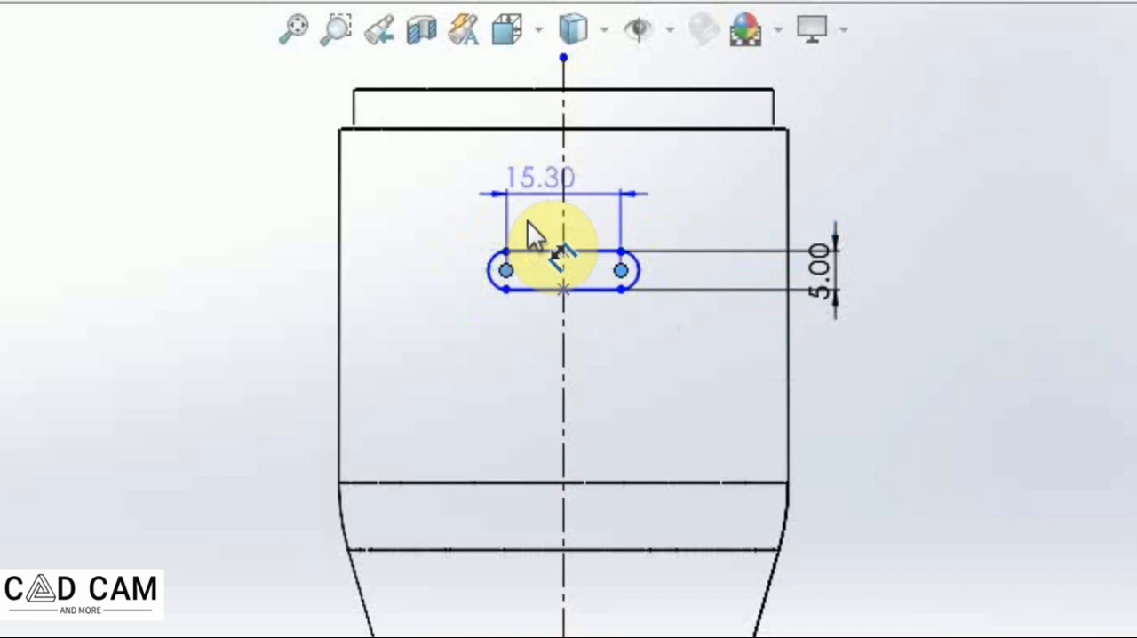
pyautogui.click(573, 174)
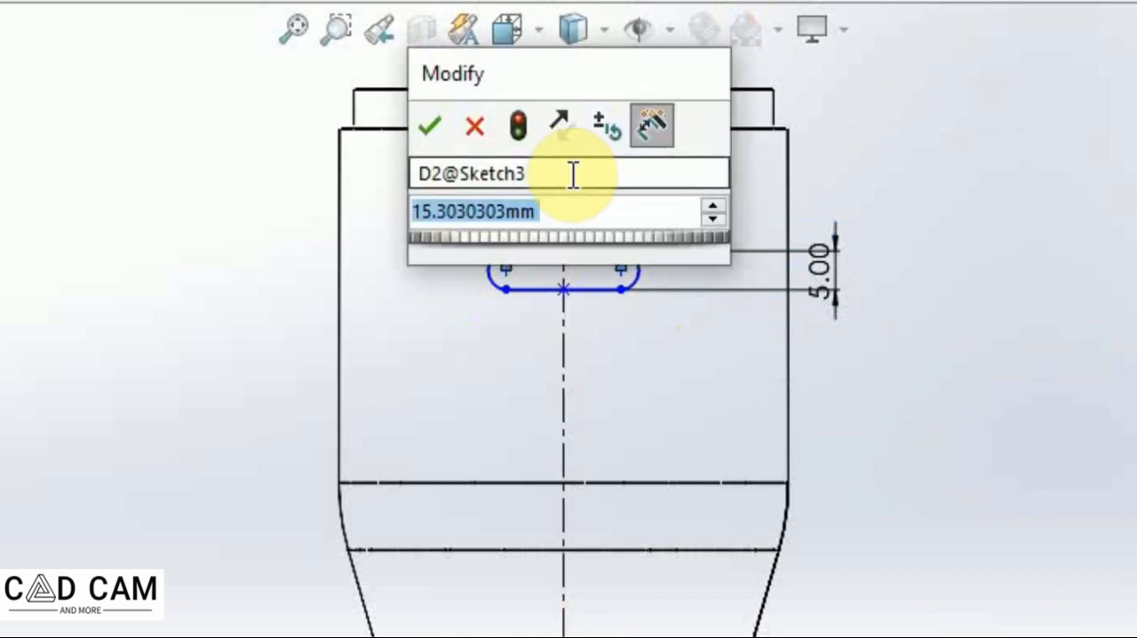
pyautogui.write('10')
pyautogui.press('Return')
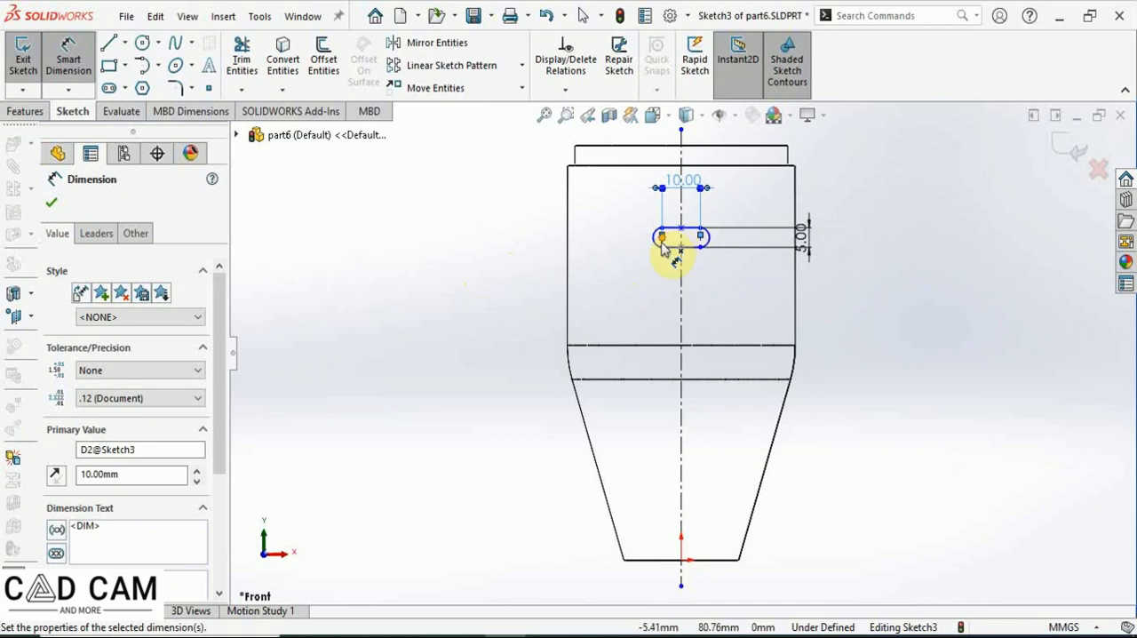
# Move the length dimension's left end from the arc centre onto the centerline.
pyautogui.scroll(-8, 662, 240)
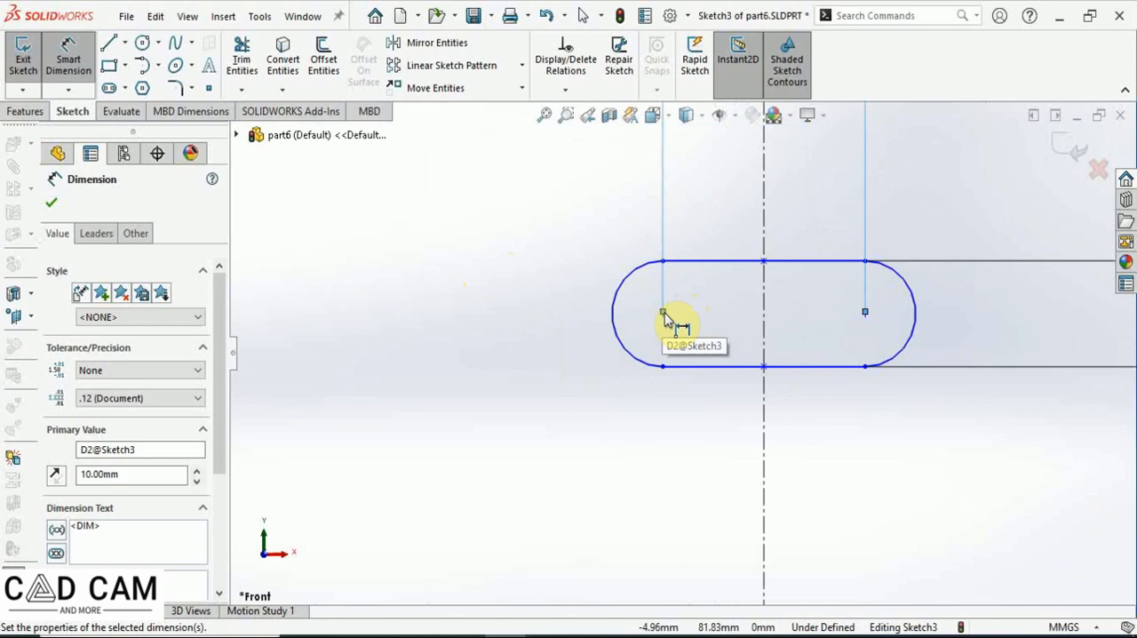
pyautogui.moveTo(663, 313); pyautogui.dragTo(688, 503)
pyautogui.scroll(6, 641, 420)
pyautogui.scroll(6, 639, 412)
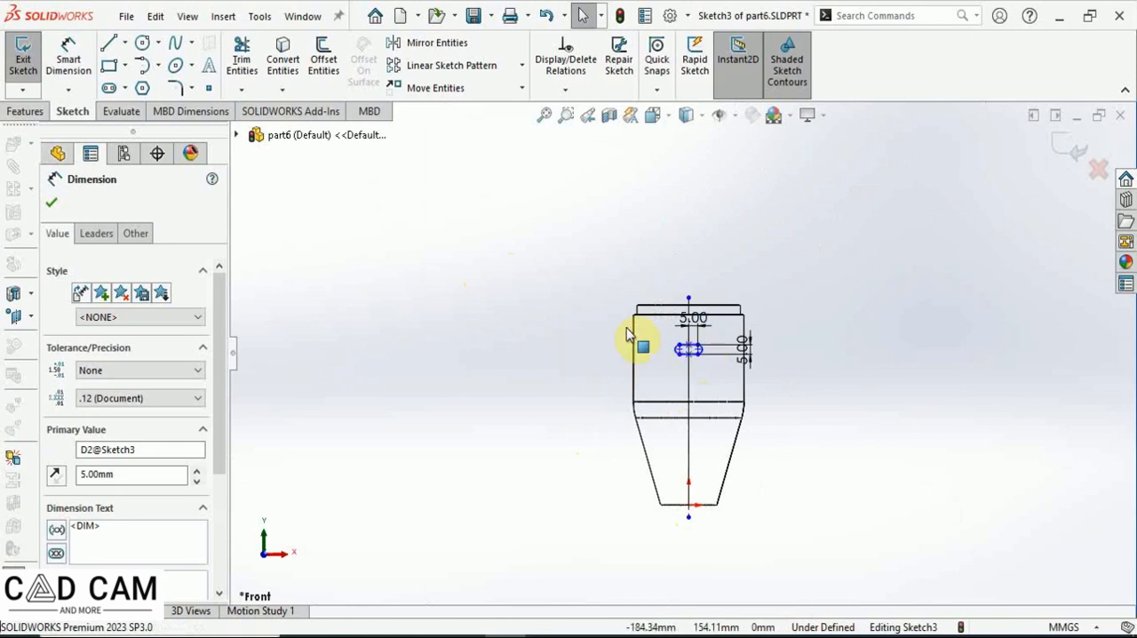
# Dimension the slot's height from the bottom origin point to the arc centre as 60 mm.
pyautogui.click(69, 58)
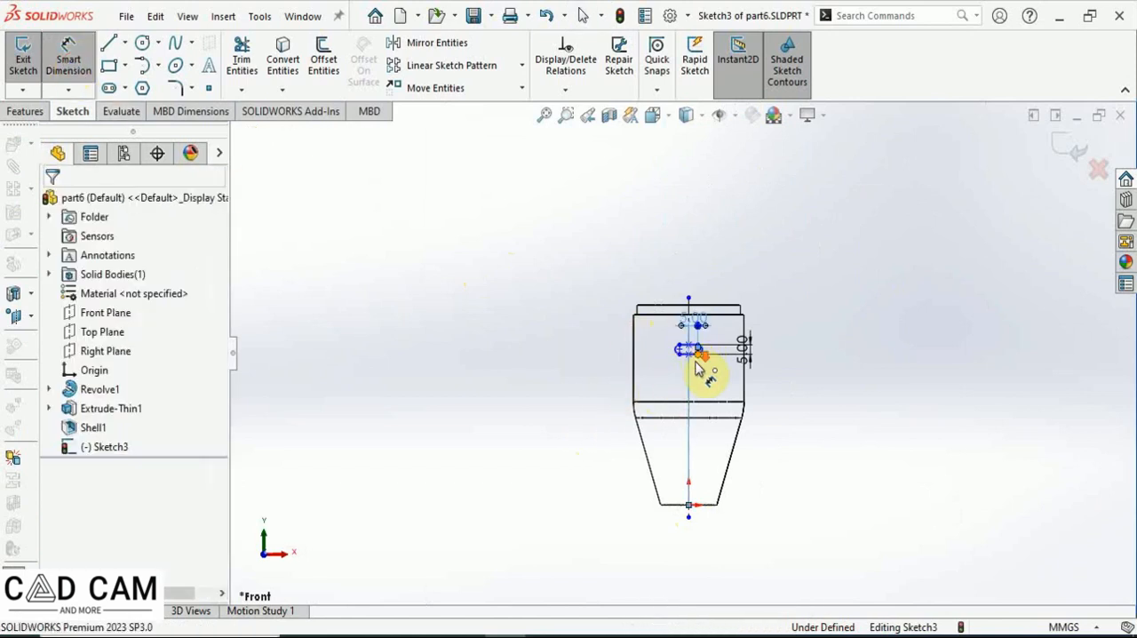
pyautogui.scroll(-5, 698, 369)
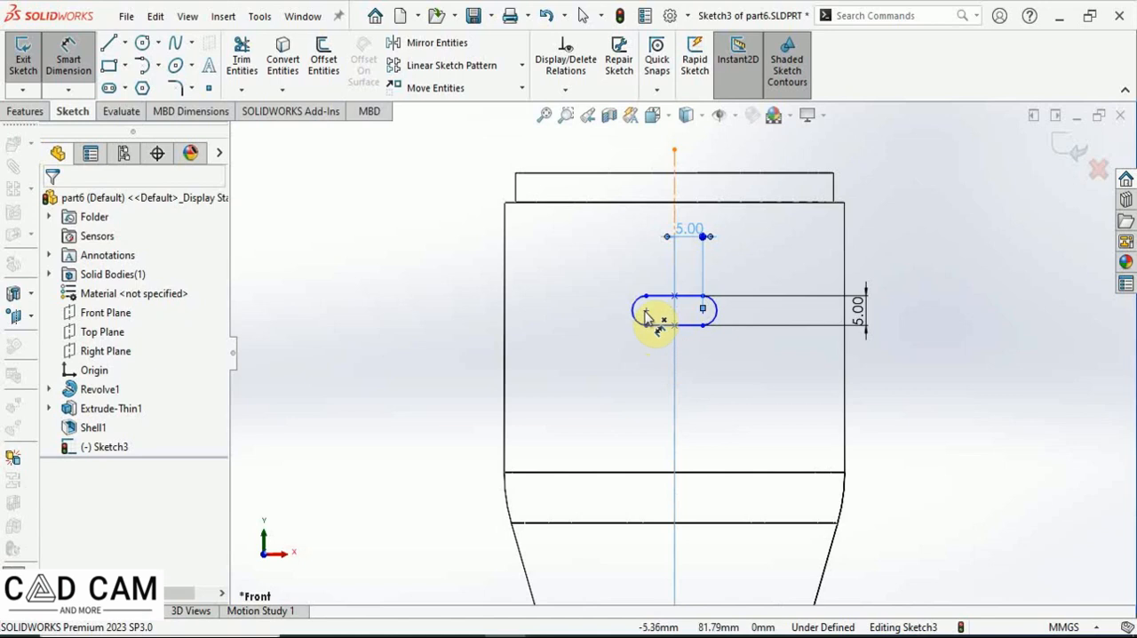
pyautogui.click(647, 313)
pyautogui.scroll(4, 636, 484)
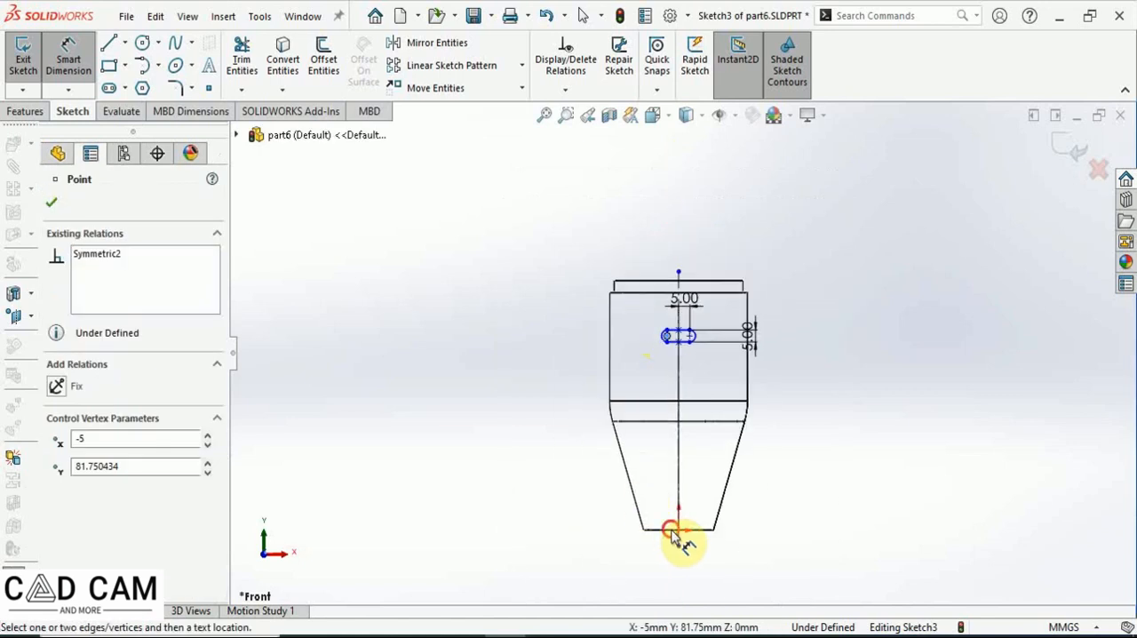
pyautogui.click(671, 530)
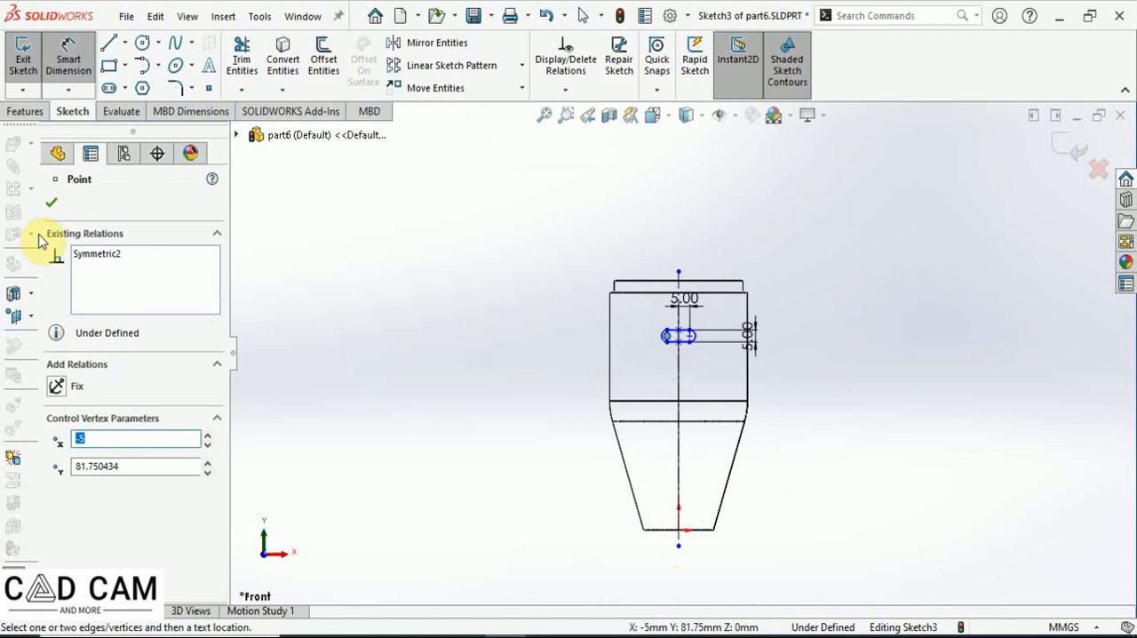
pyautogui.click(51, 203)
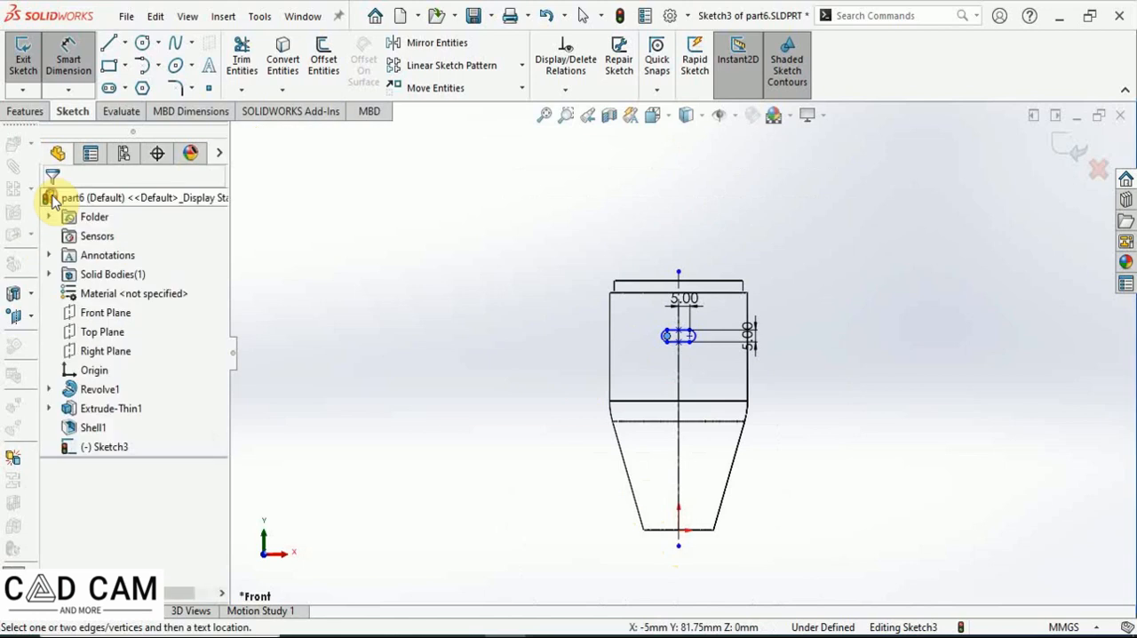
pyautogui.click(671, 342)
pyautogui.click(672, 531)
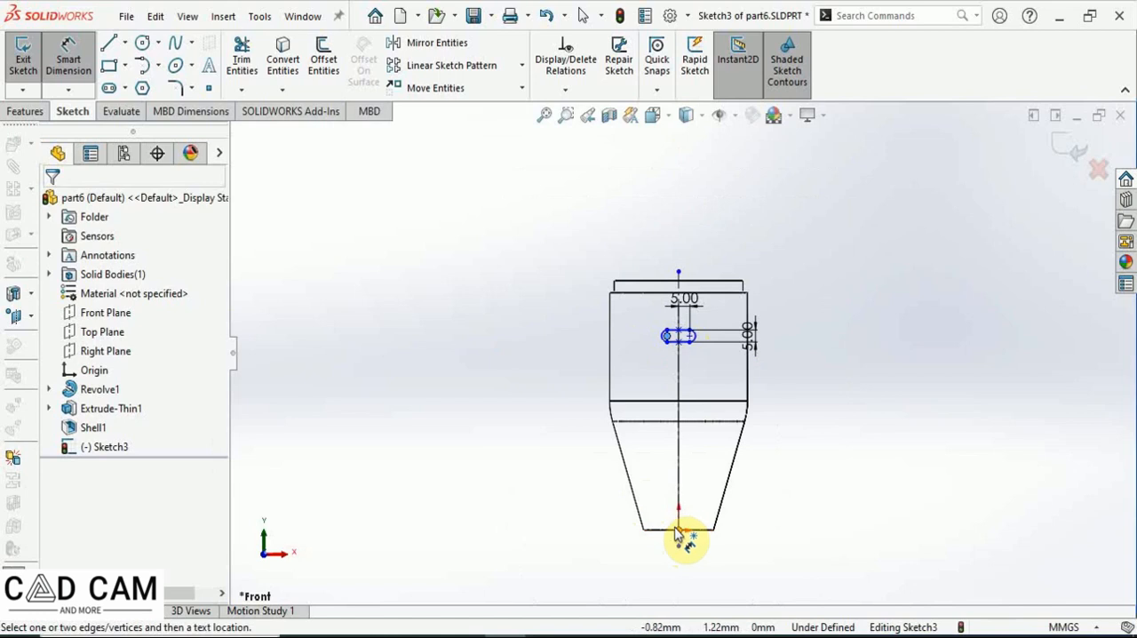
pyautogui.click(517, 447)
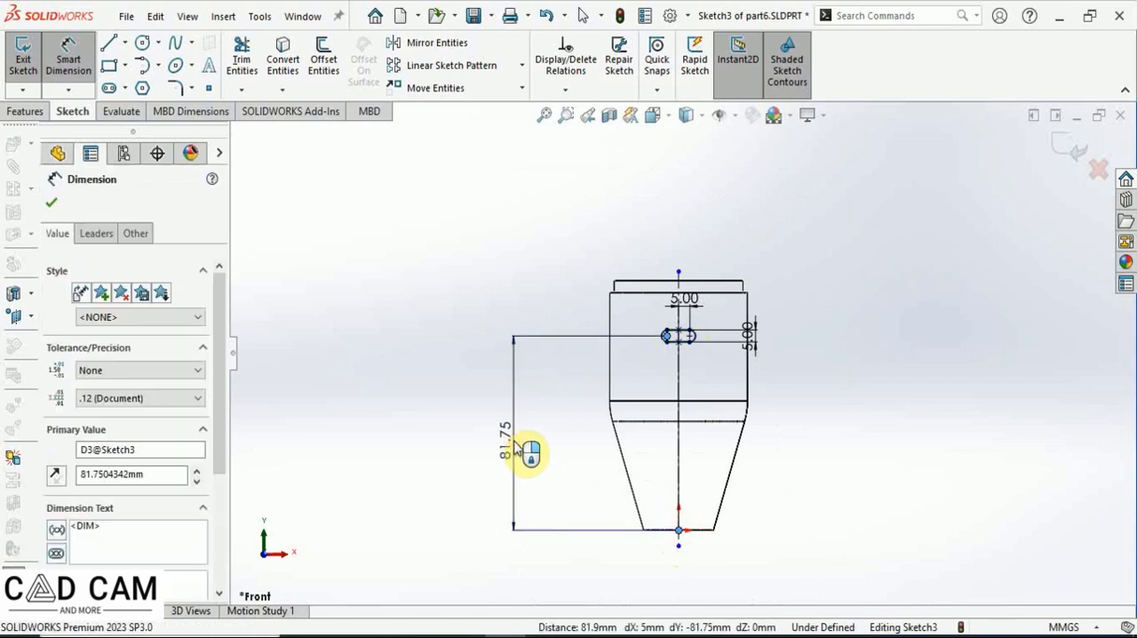
pyautogui.write('60')
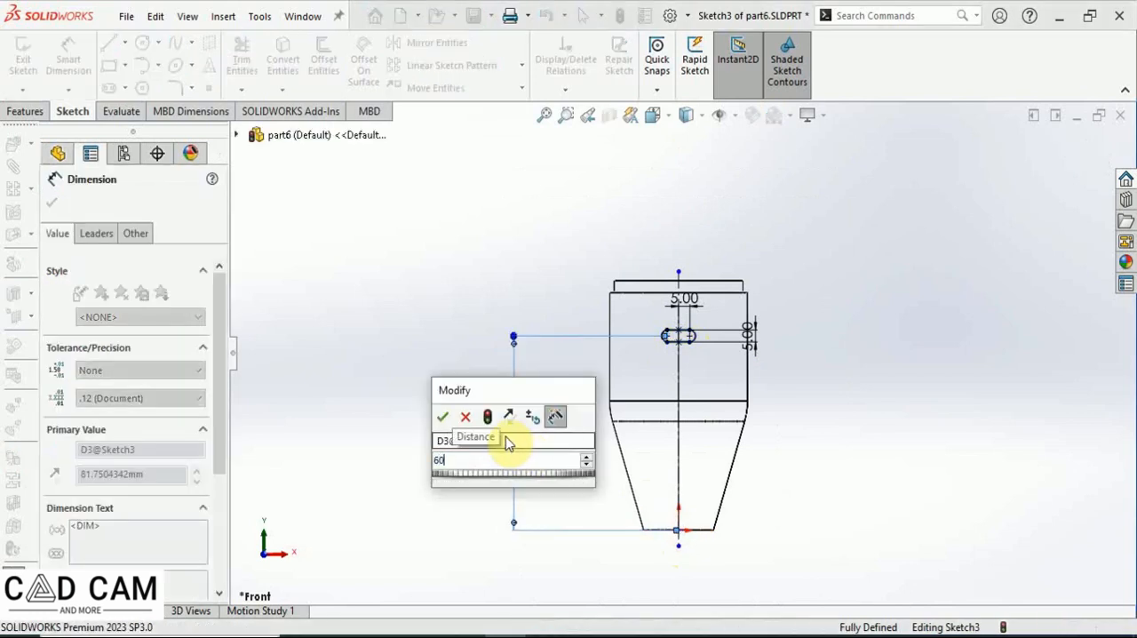
pyautogui.press('Return')
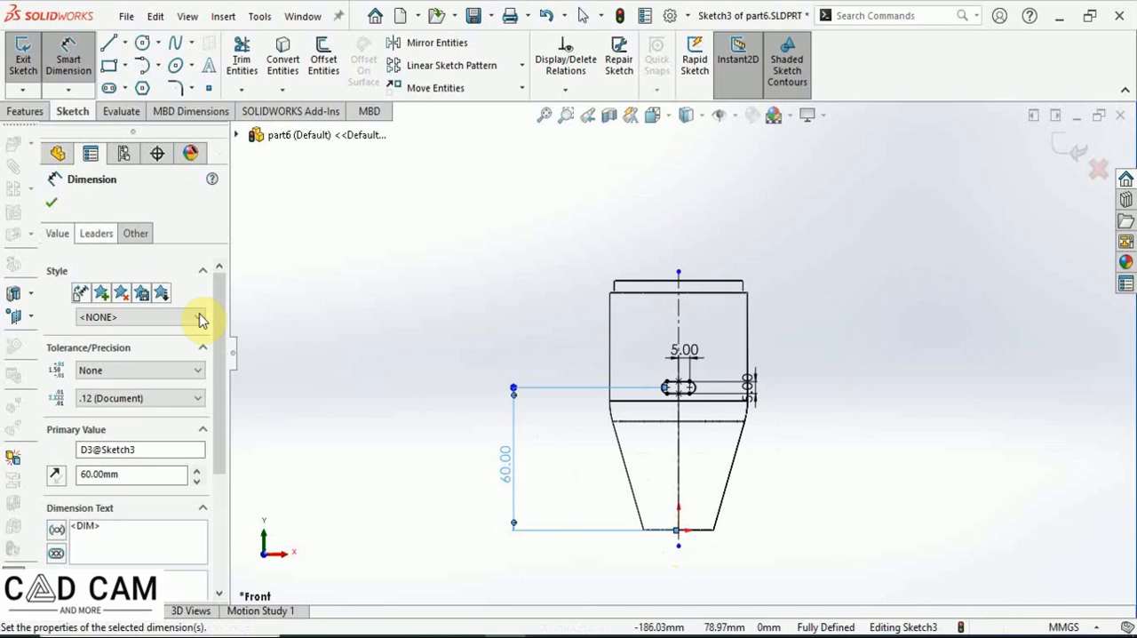
pyautogui.click(52, 203)
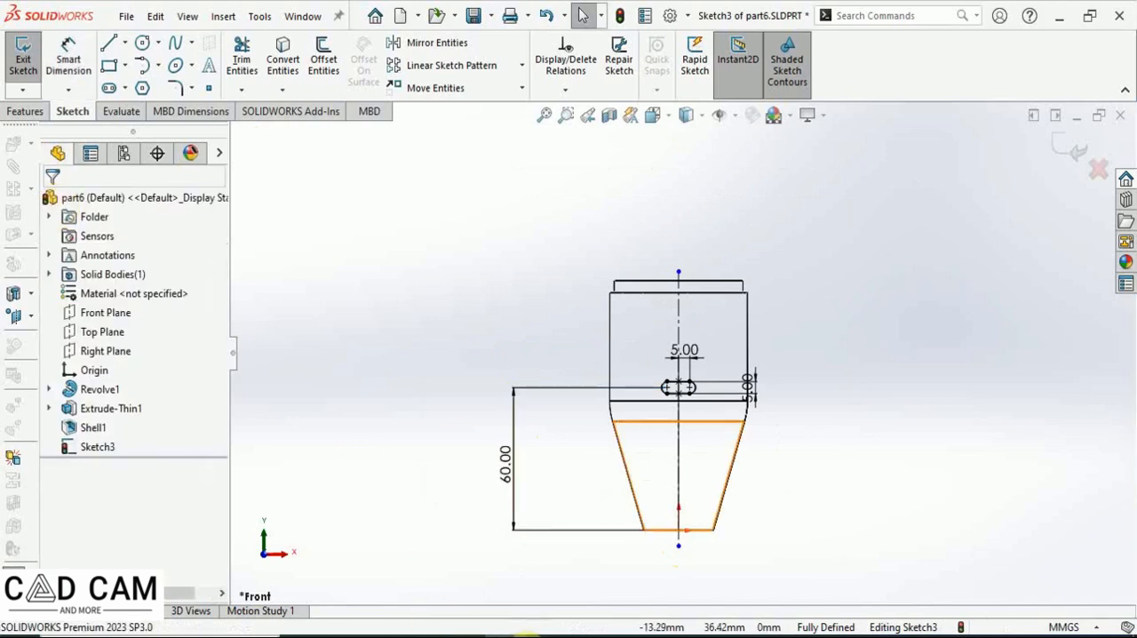
# Switch to an isometric hidden-lines view and cut-extrude the slot sketch Through All.
pyautogui.click(702, 115)
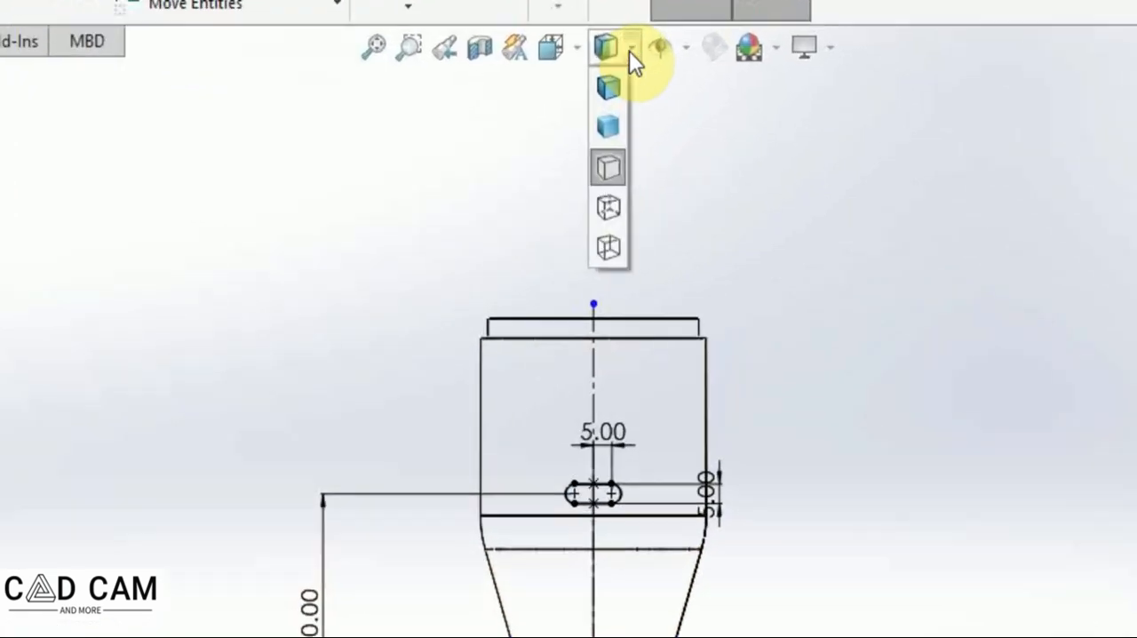
pyautogui.click(594, 75)
pyautogui.click(557, 37)
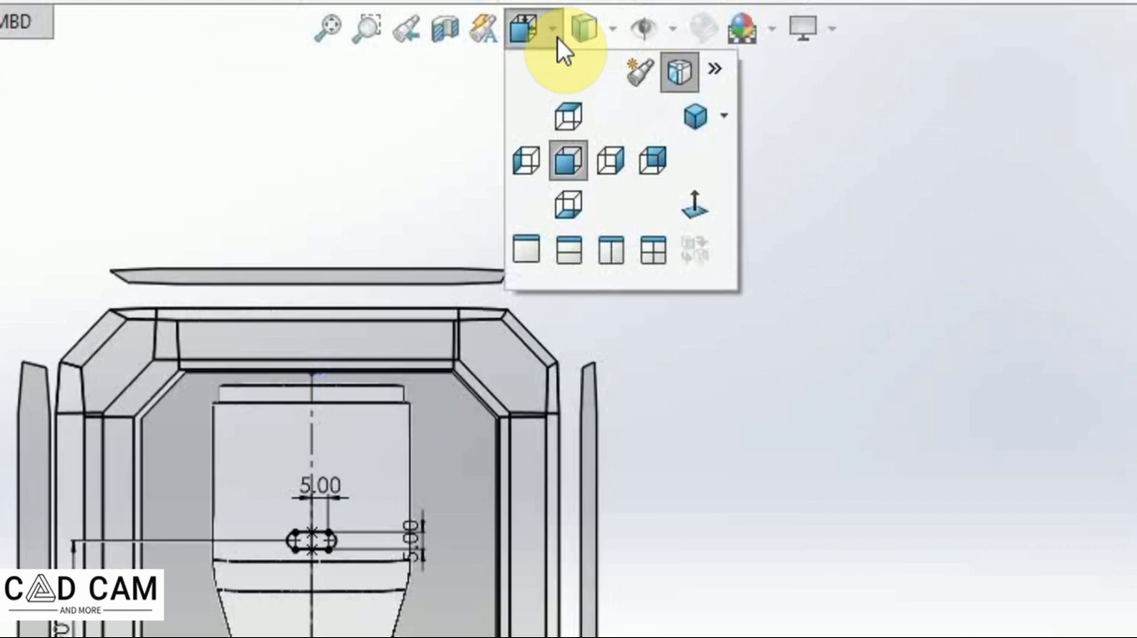
pyautogui.click(721, 118)
pyautogui.click(746, 160)
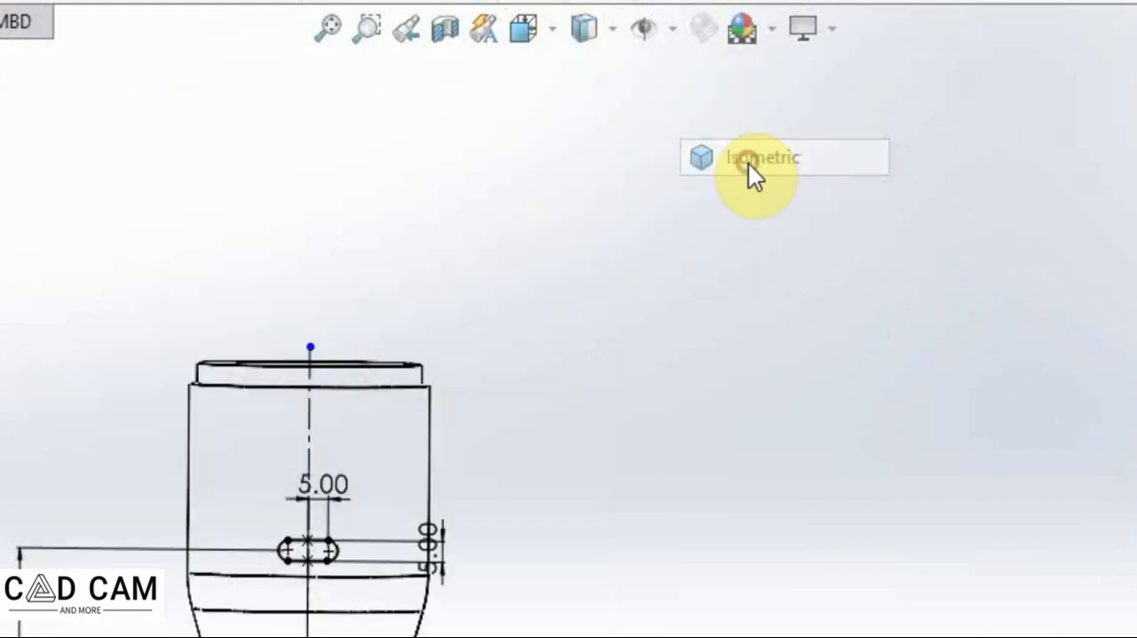
pyautogui.click(611, 36)
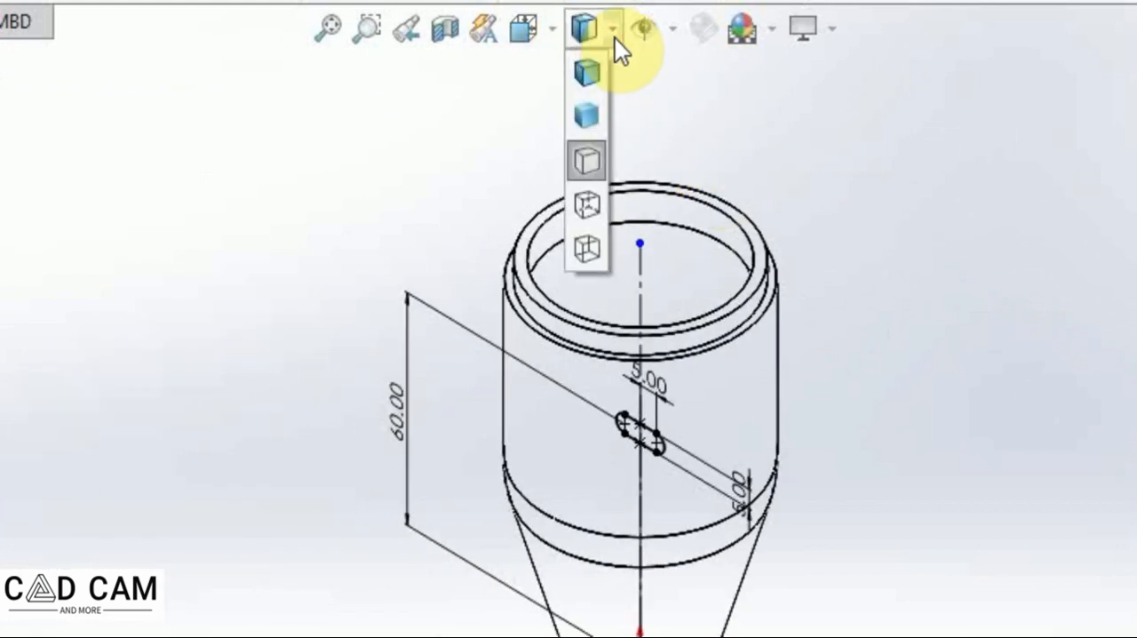
pyautogui.click(588, 210)
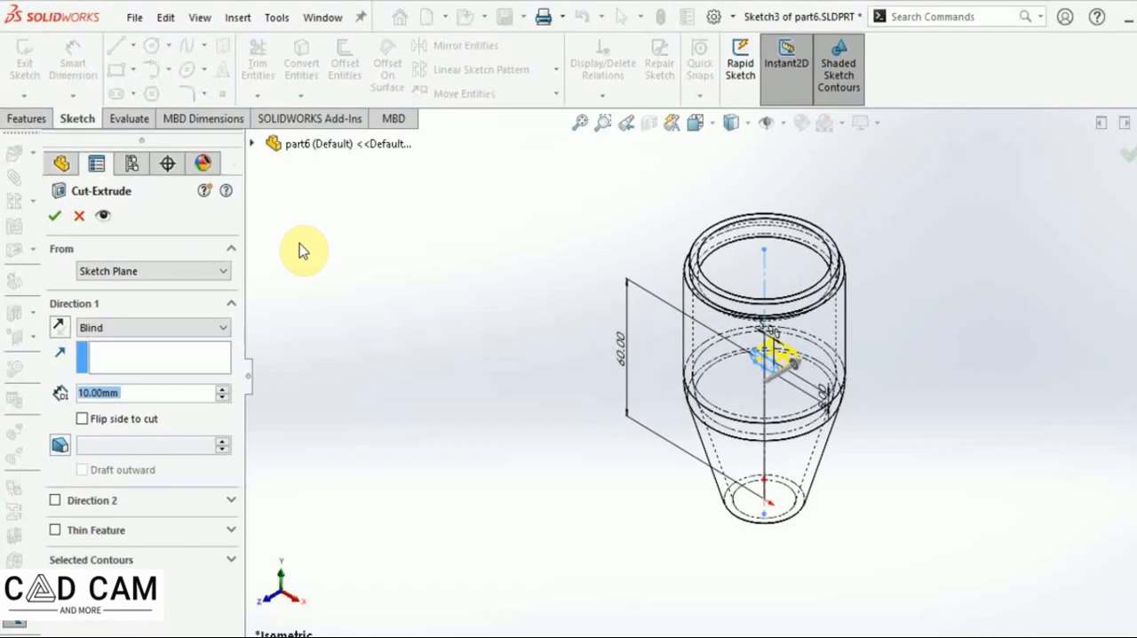
pyautogui.click(222, 329)
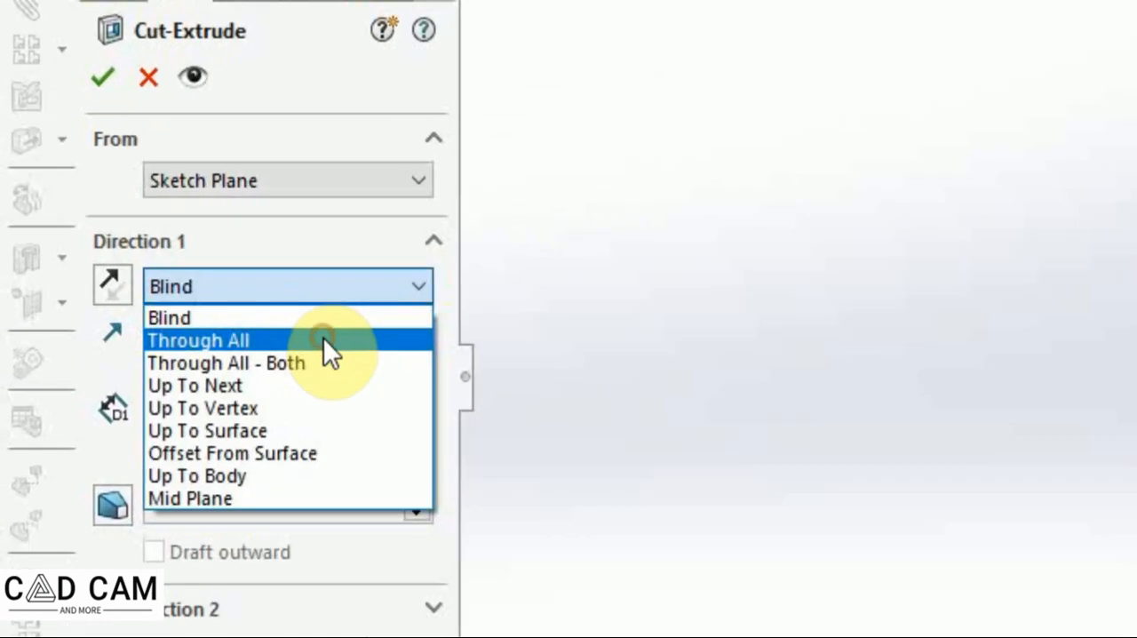
pyautogui.click(186, 337)
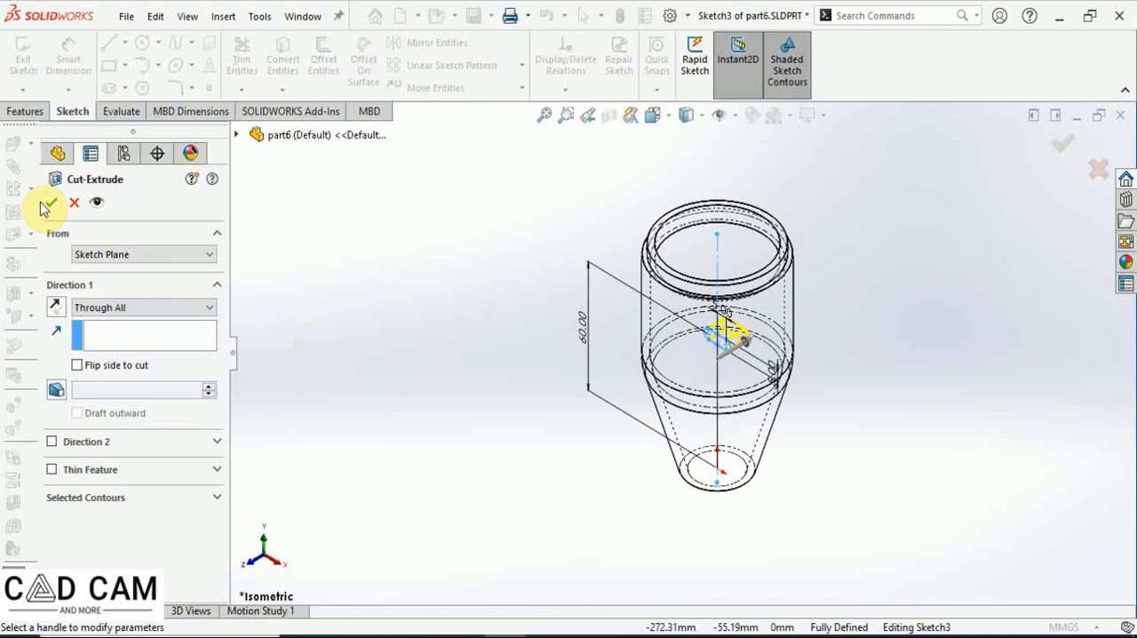
pyautogui.click(49, 205)
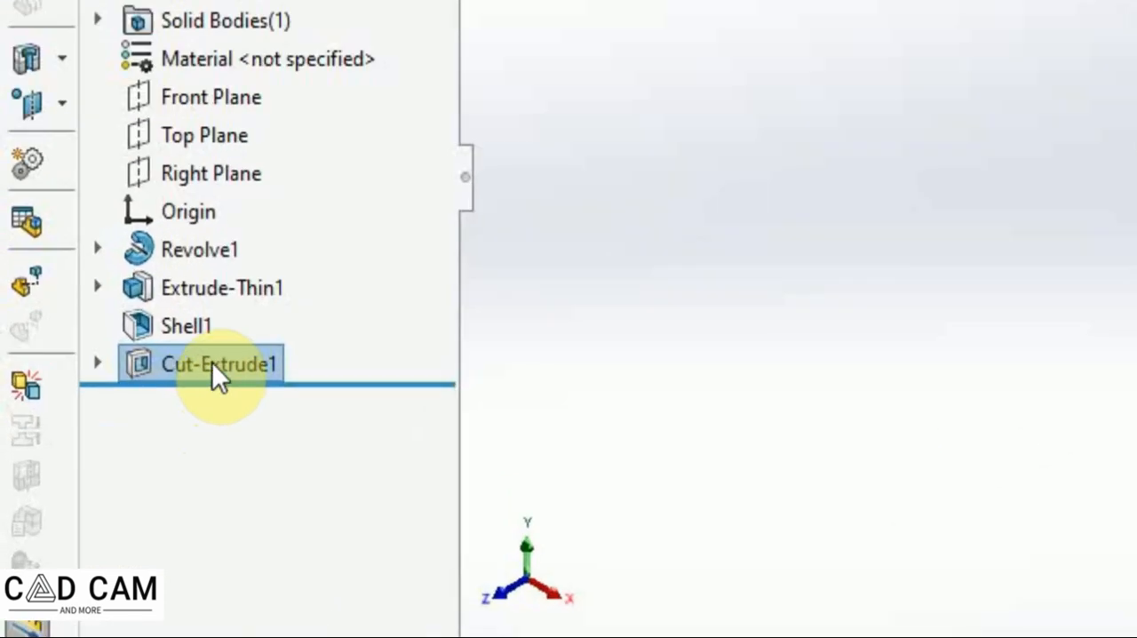
# Start a linear pattern of the cut along the 60 mm dimension, reversed upward, with 4 instances at 10 mm spacing.
pyautogui.doubleClick(111, 448)
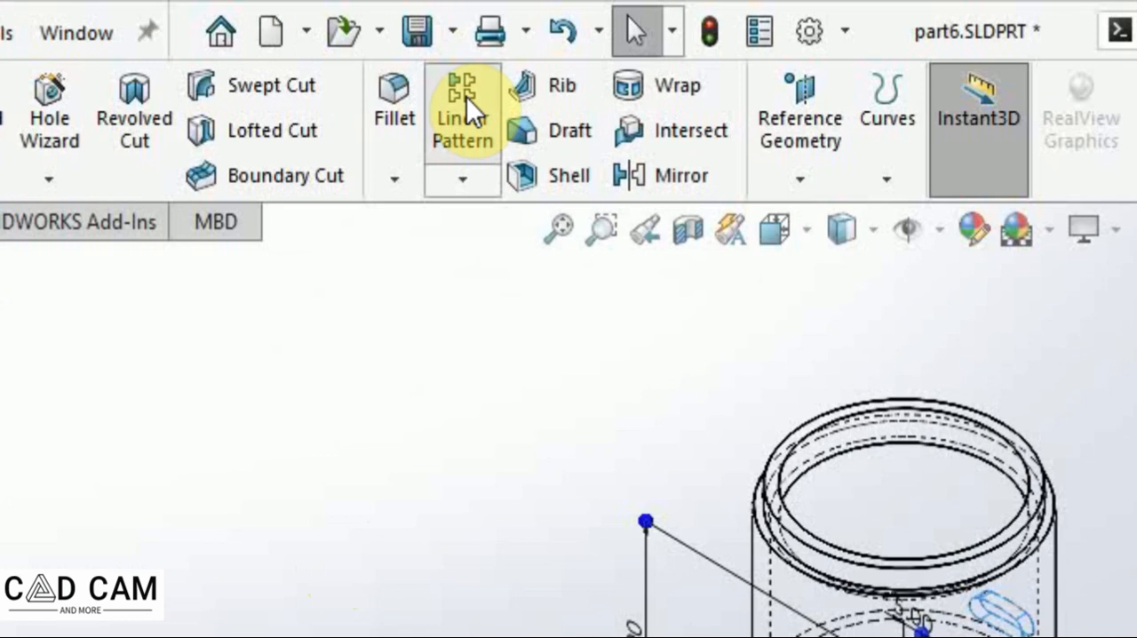
pyautogui.click(466, 97)
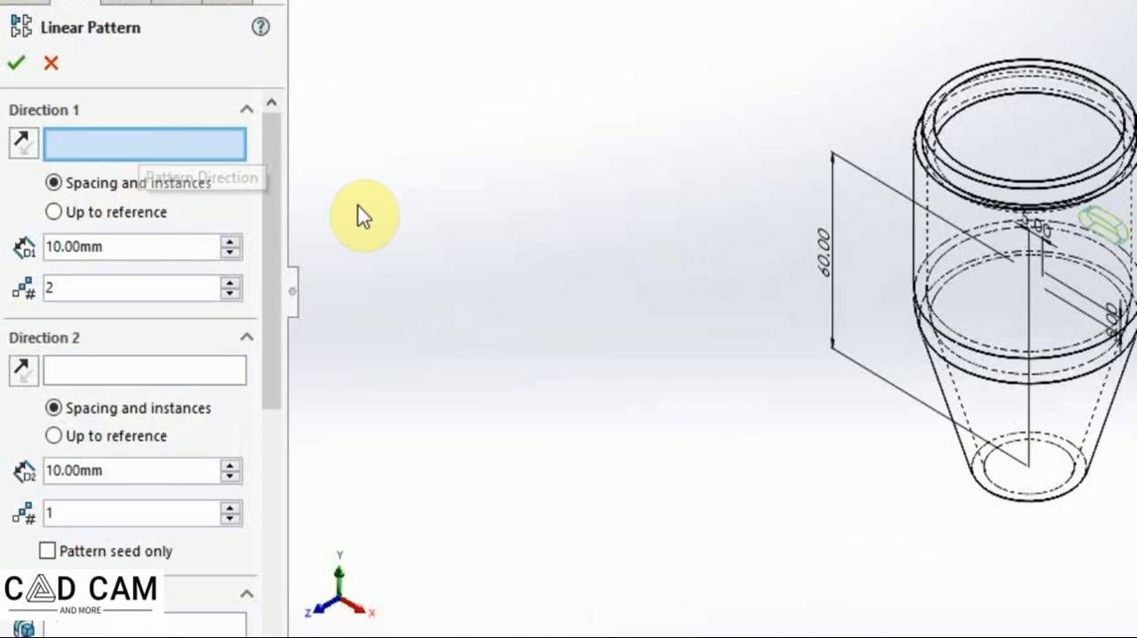
pyautogui.click(831, 295)
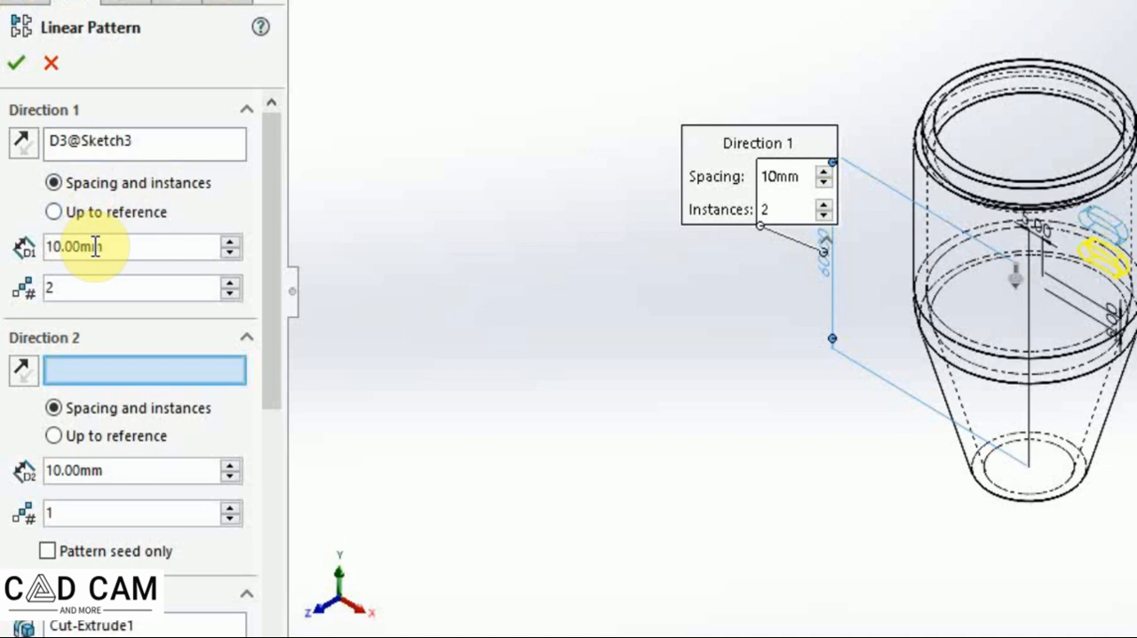
pyautogui.click(230, 284)
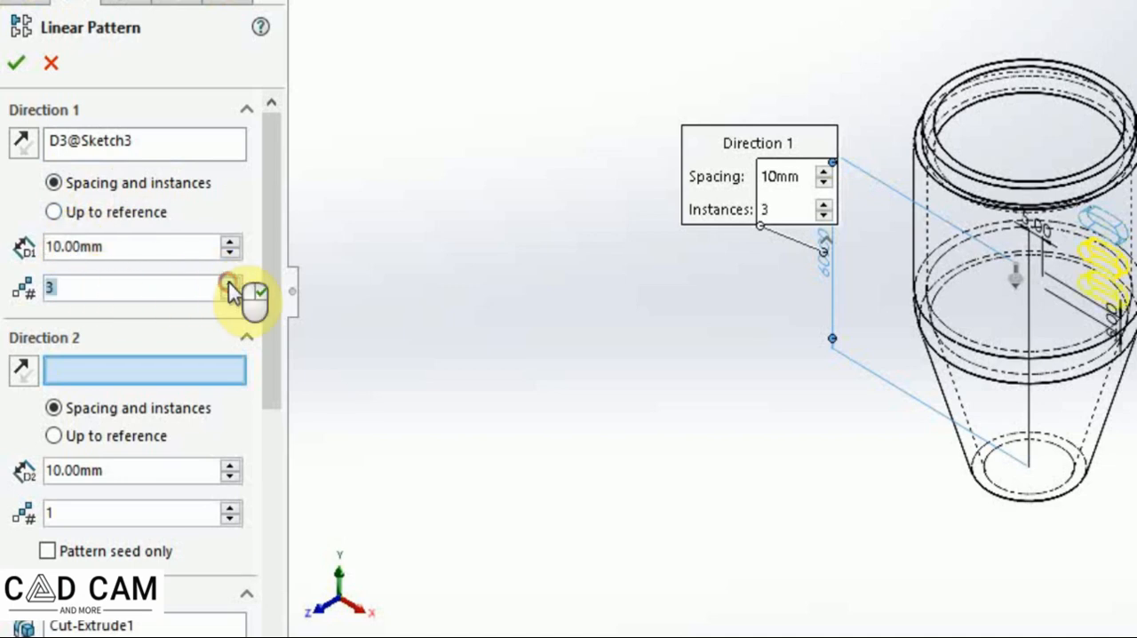
pyautogui.click(230, 284)
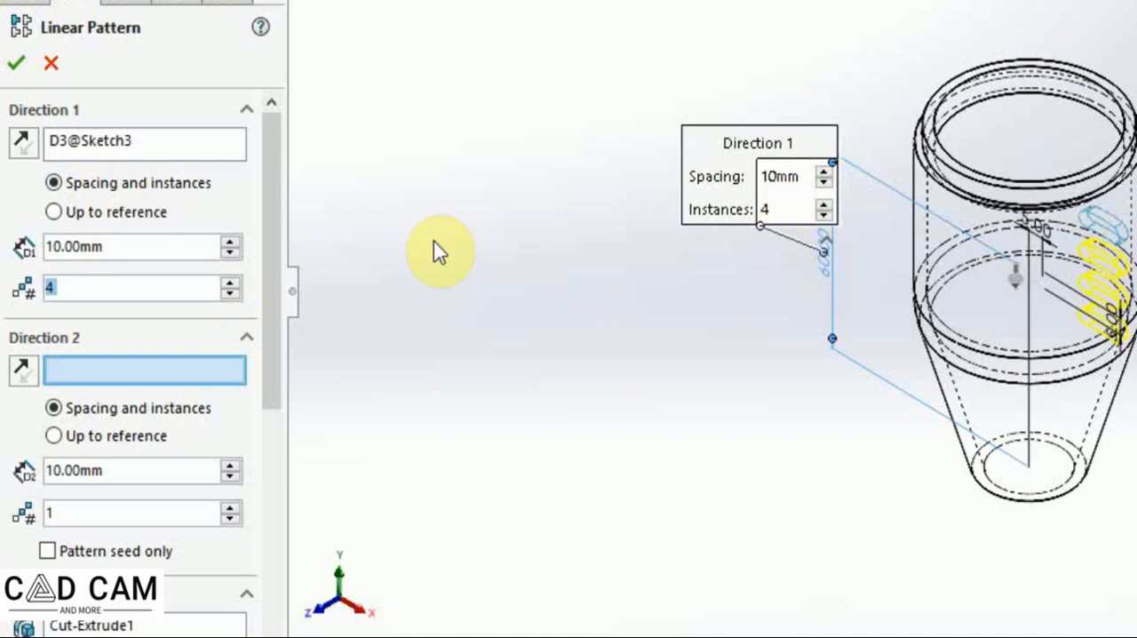
pyautogui.click(23, 142)
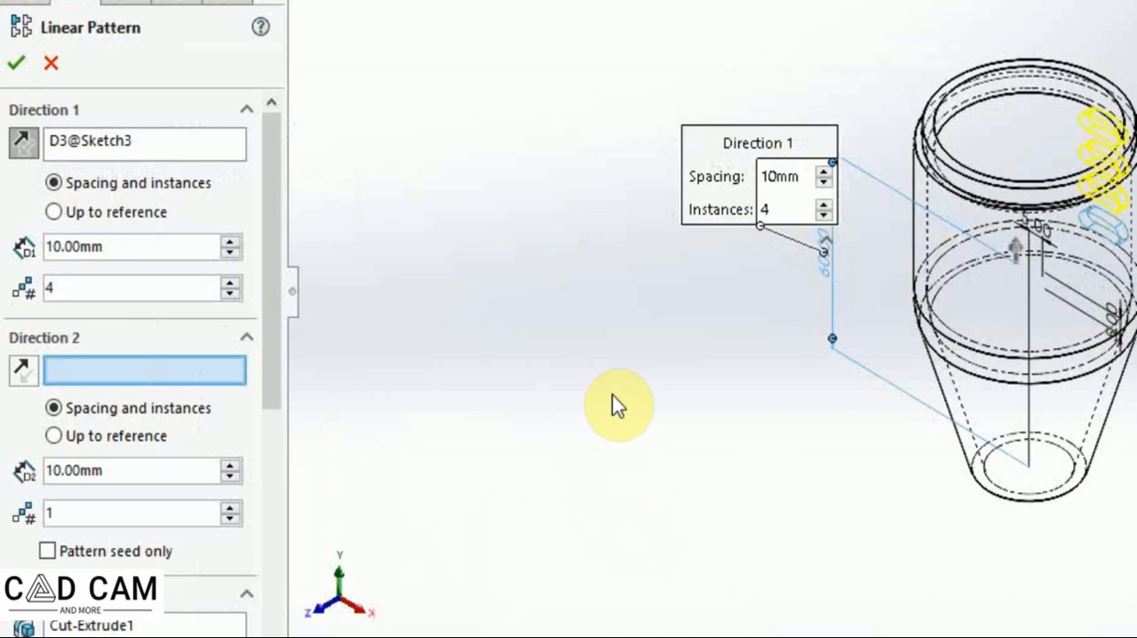
# Enable Geometry pattern, confirm the linear pattern, and save the part.
pyautogui.moveTo(278, 239); pyautogui.dragTo(298, 496)
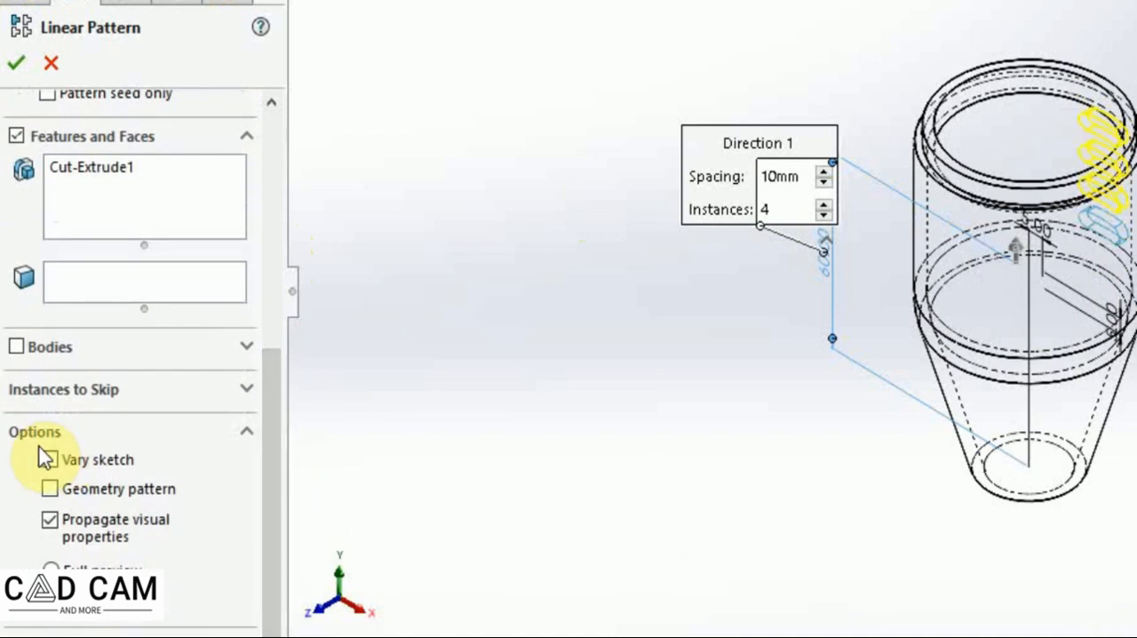
pyautogui.click(49, 488)
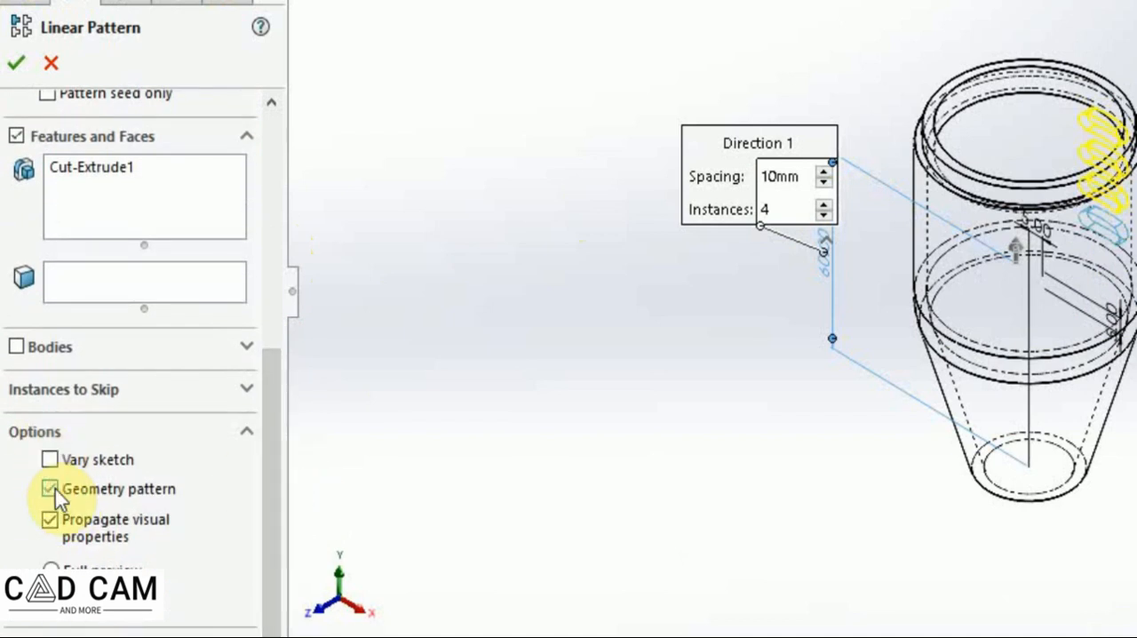
pyautogui.click(14, 68)
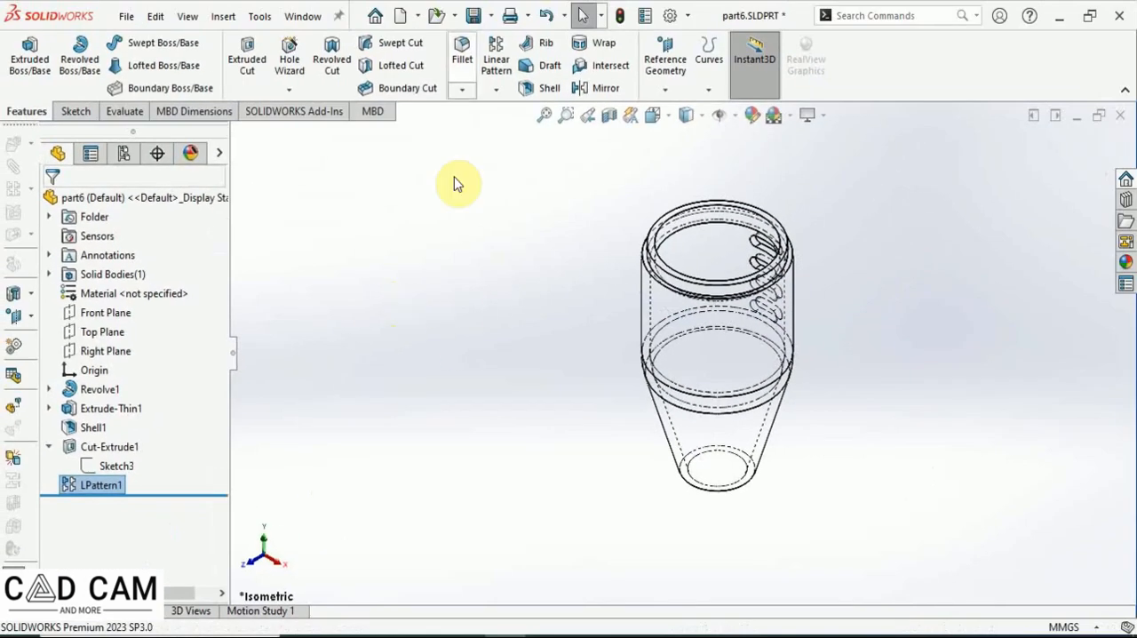
pyautogui.click(472, 15)
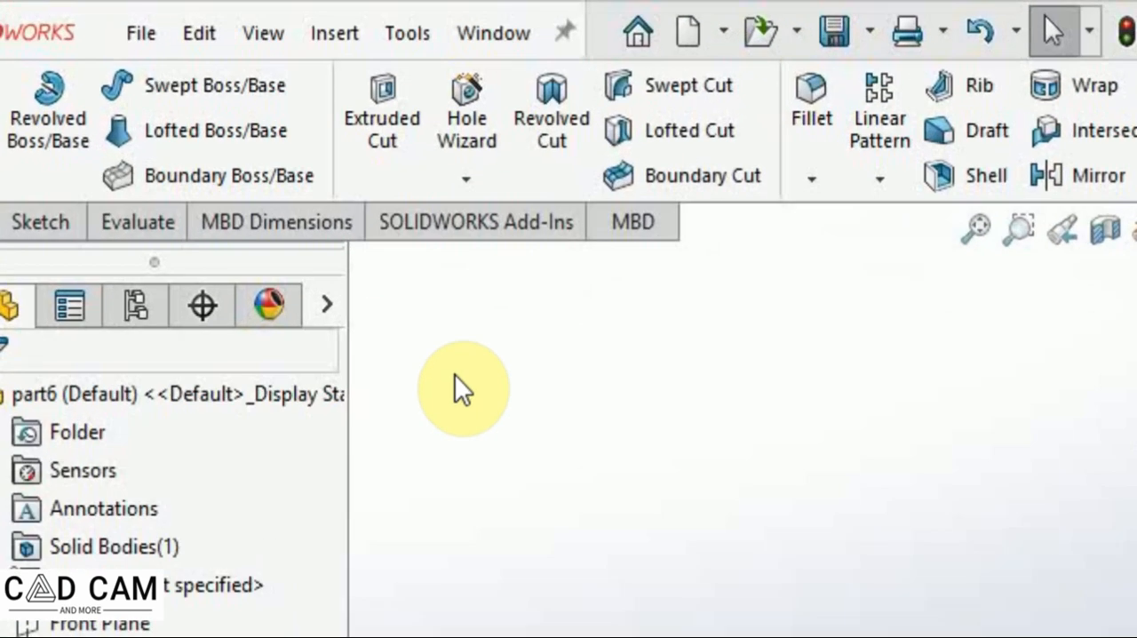
# Show the temporary axes in the model view.
pyautogui.click(209, 22)
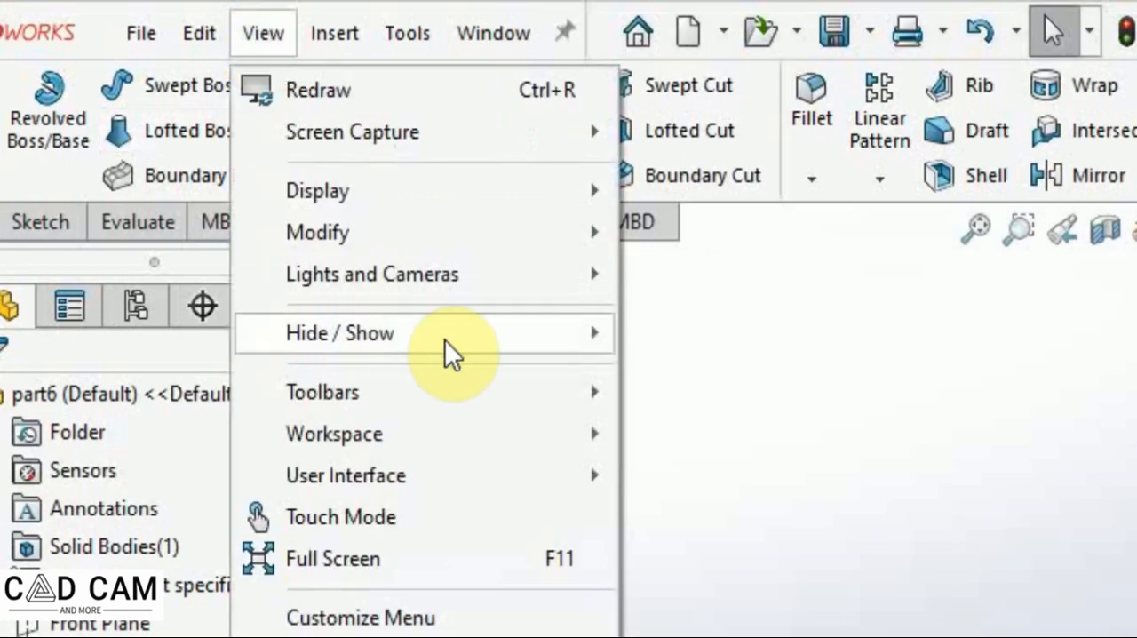
pyautogui.moveTo(444, 339)
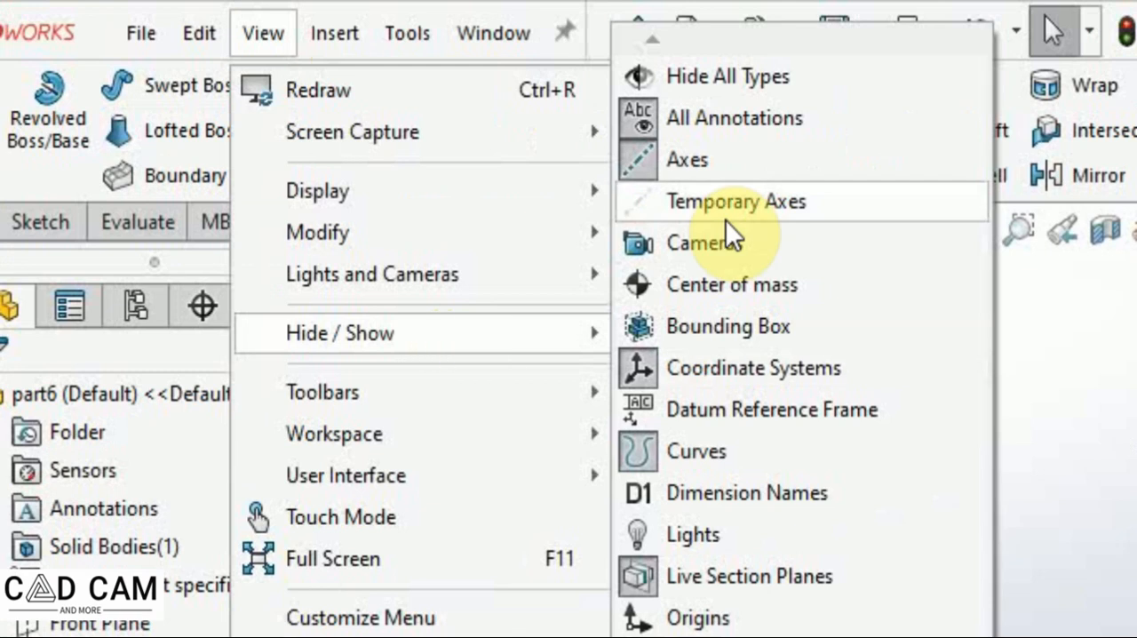
pyautogui.click(712, 202)
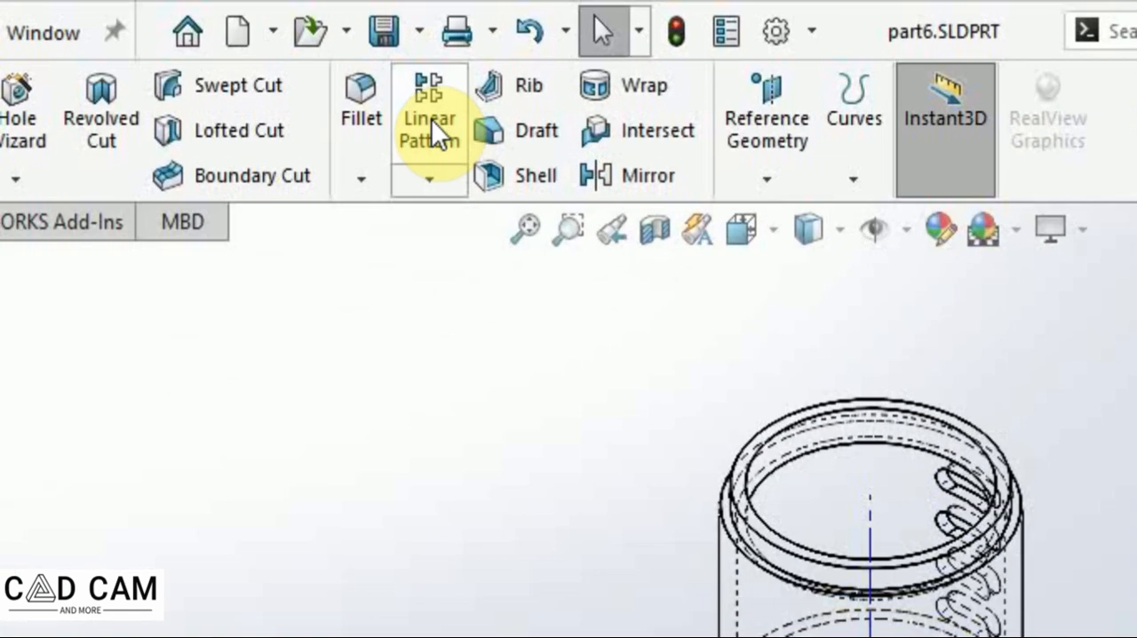
# Start a circular pattern about the part's central temporary axis and reverse its direction.
pyautogui.click(424, 182)
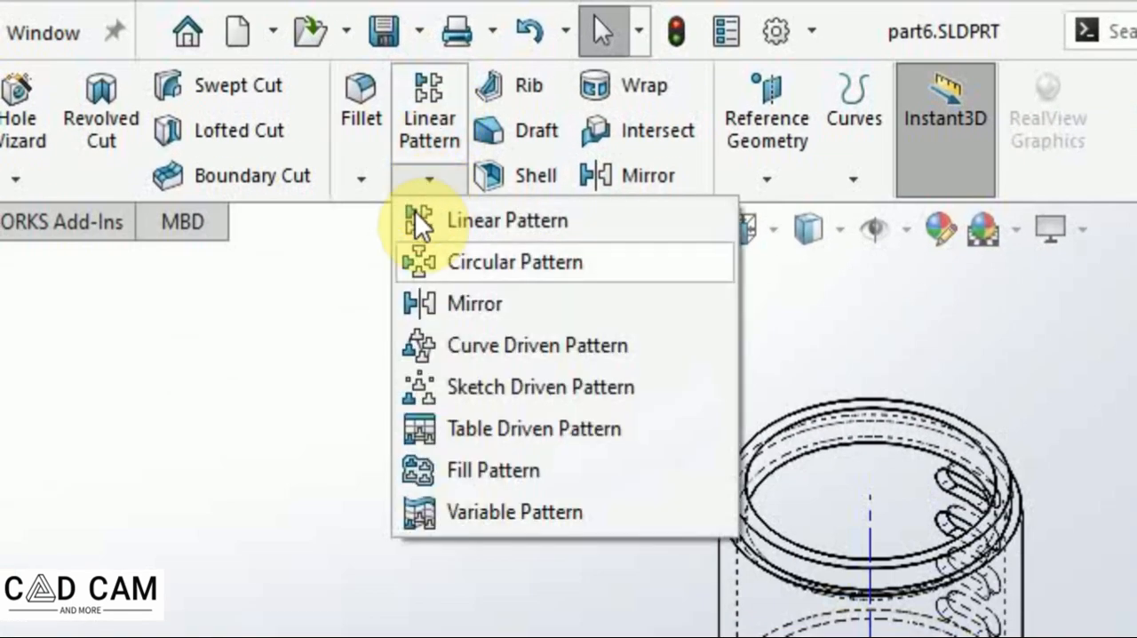
pyautogui.click(450, 263)
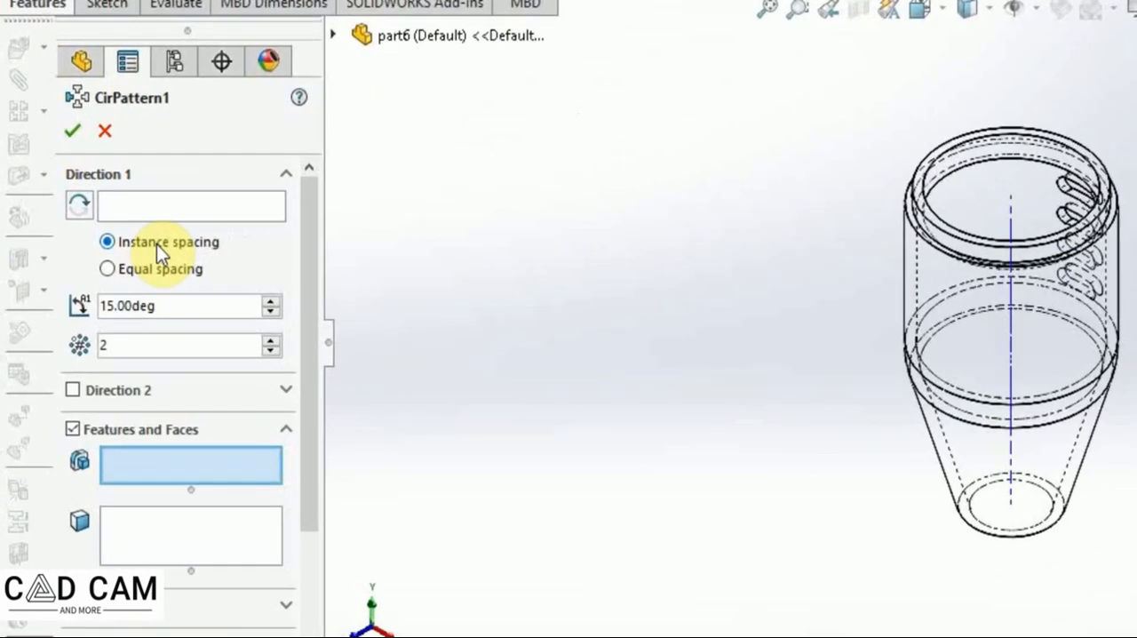
pyautogui.click(184, 206)
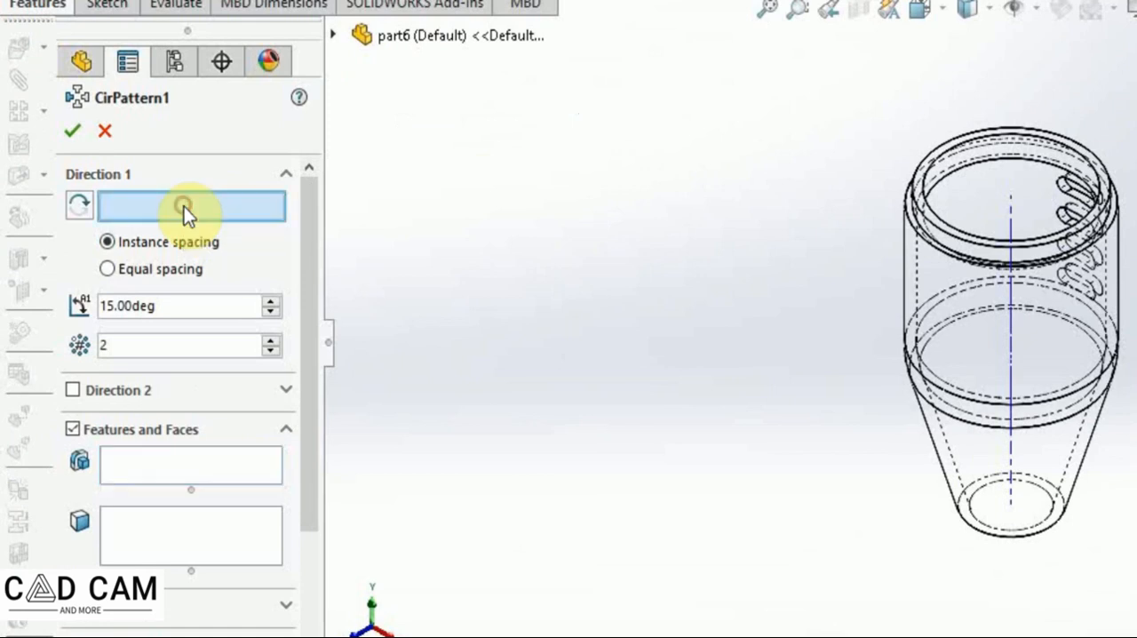
pyautogui.click(1008, 336)
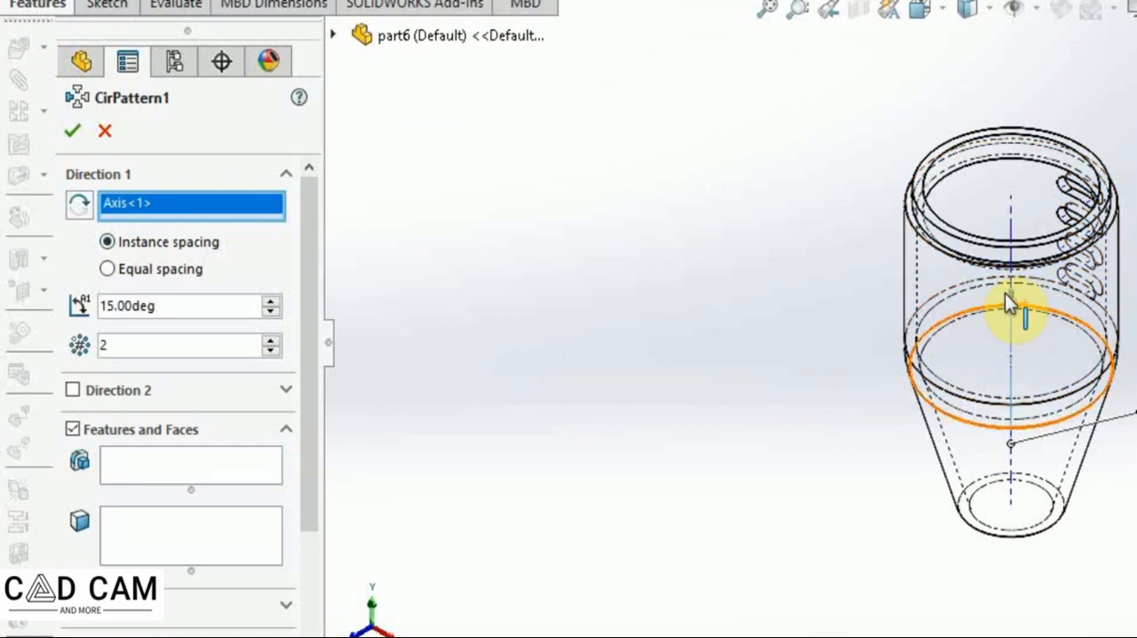
pyautogui.scroll(-5, 1022, 317)
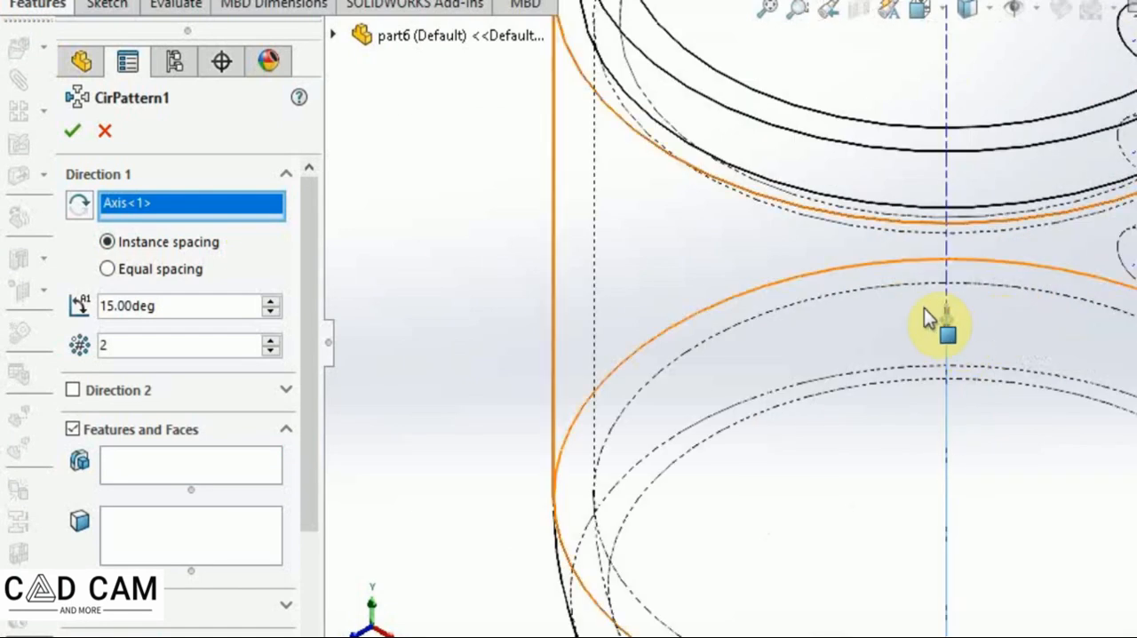
pyautogui.scroll(5, 934, 329)
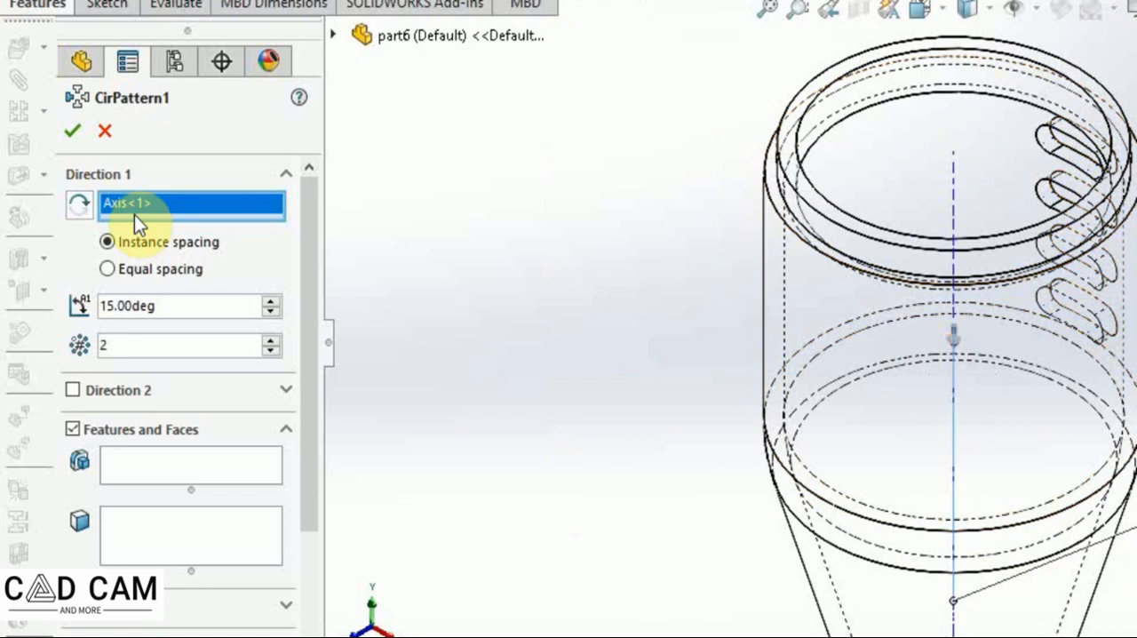
pyautogui.click(76, 206)
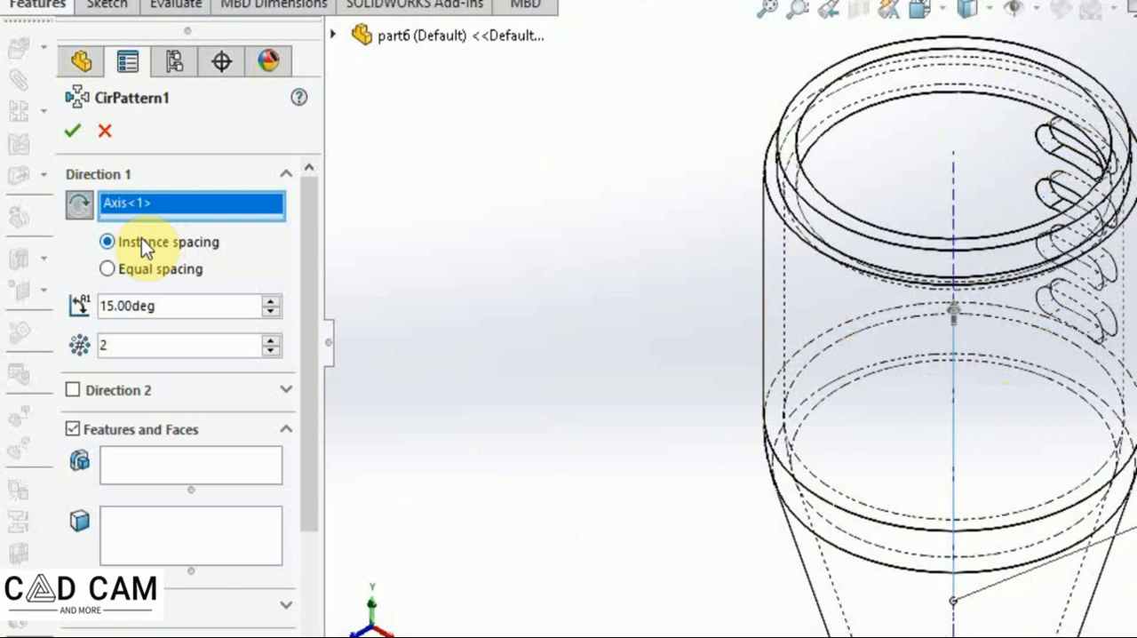
# Set the circular pattern angle to 120 deg and the number of instances to 3.
pyautogui.scroll(-2, 306, 262)
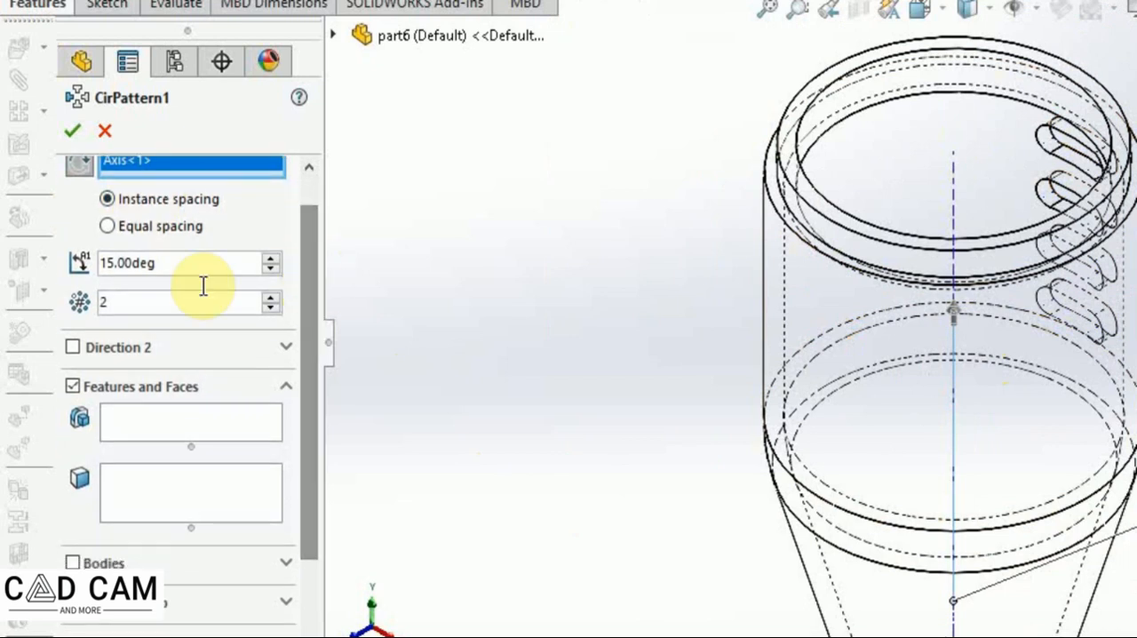
pyautogui.moveTo(195, 259); pyautogui.dragTo(76, 256)
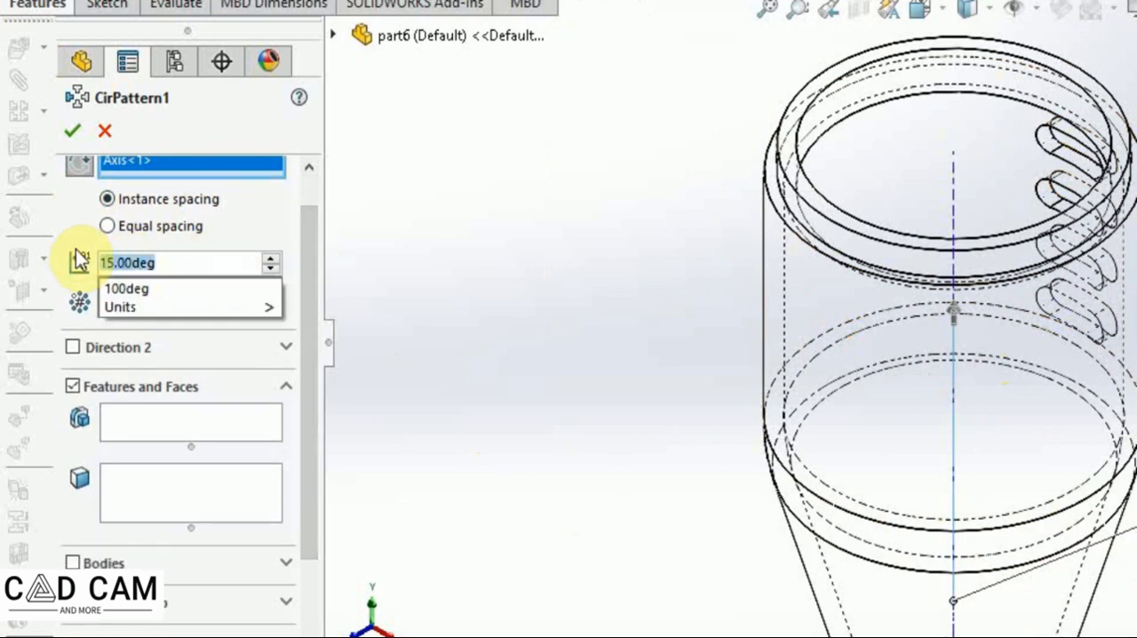
pyautogui.write('120')
pyautogui.moveTo(209, 296)
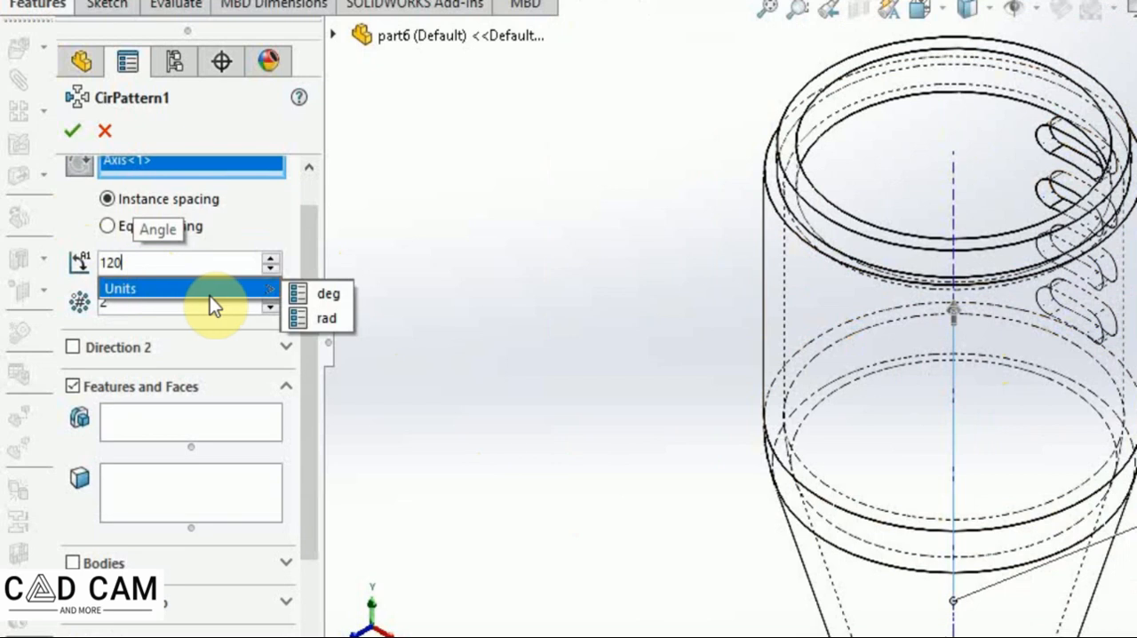
pyautogui.click(327, 294)
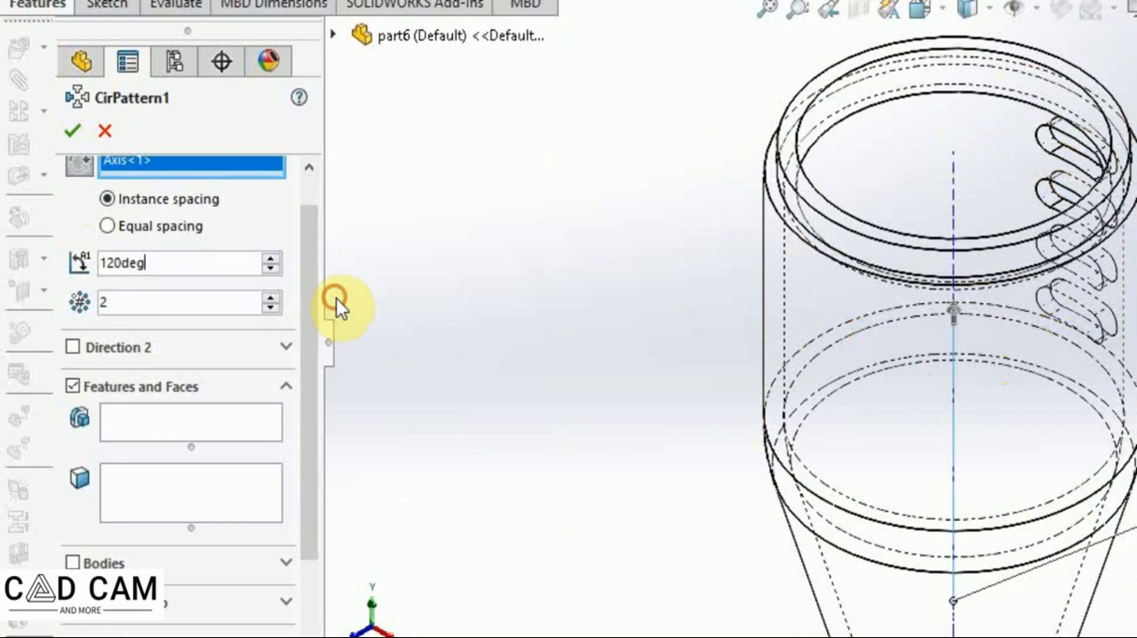
pyautogui.click(115, 302)
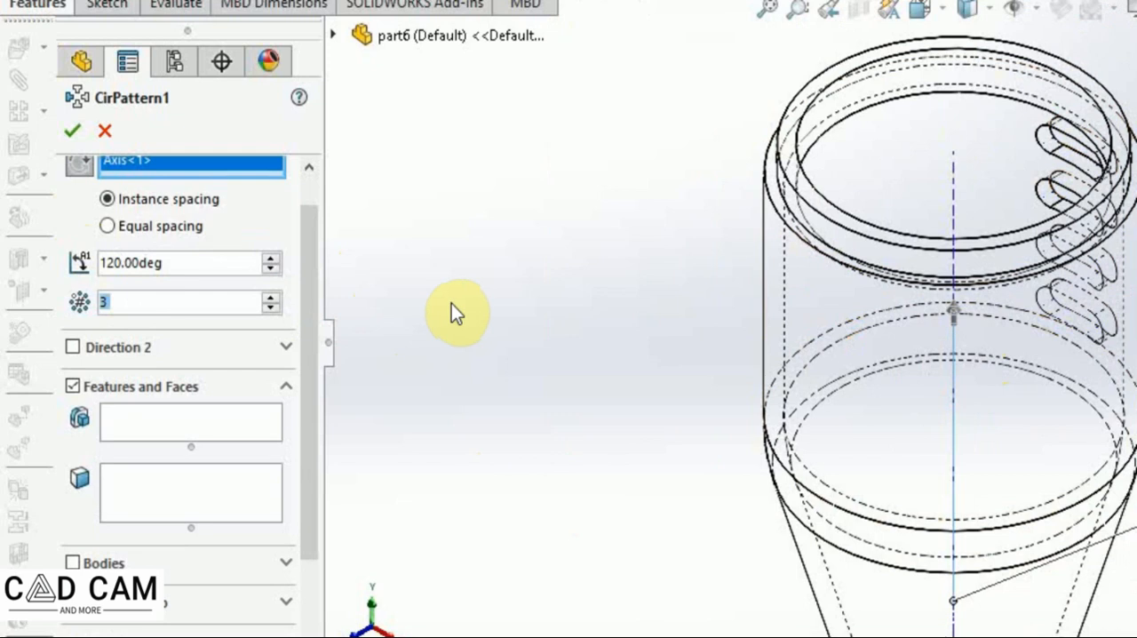
# Choose LPattern1 as the feature to pattern, enable Geometry pattern, and confirm the circular pattern.
pyautogui.click(249, 409)
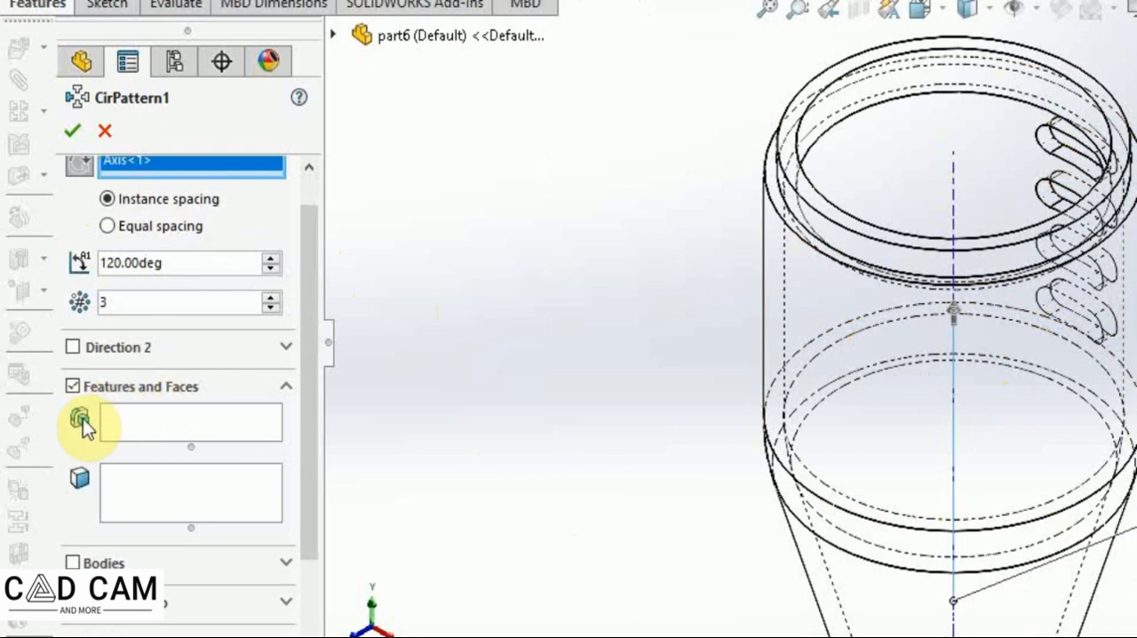
pyautogui.click(139, 426)
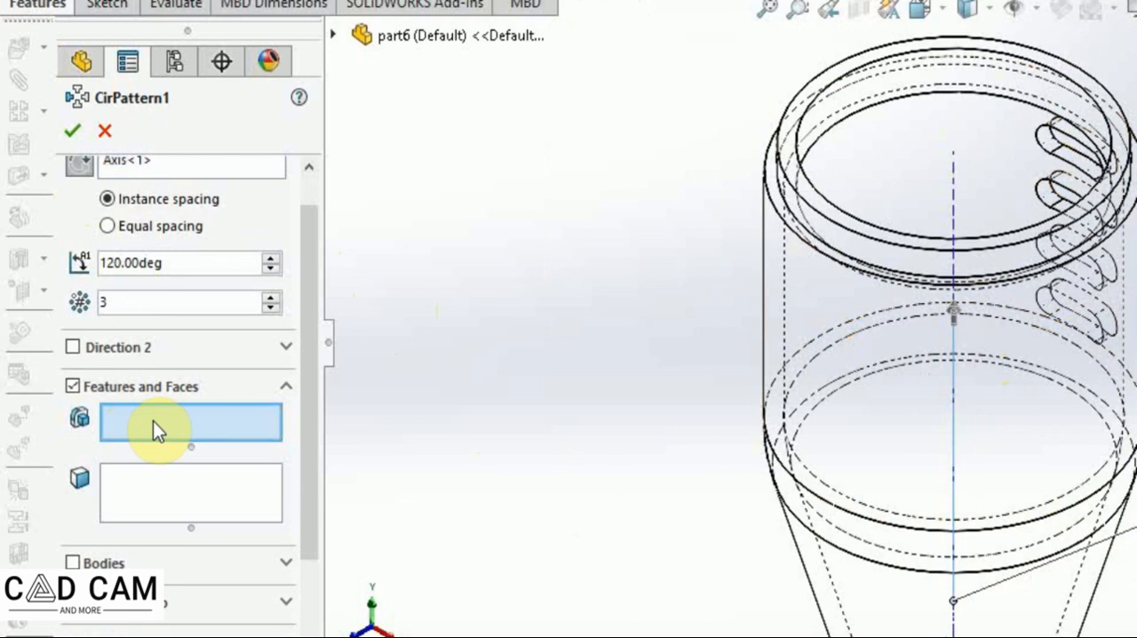
pyautogui.click(333, 35)
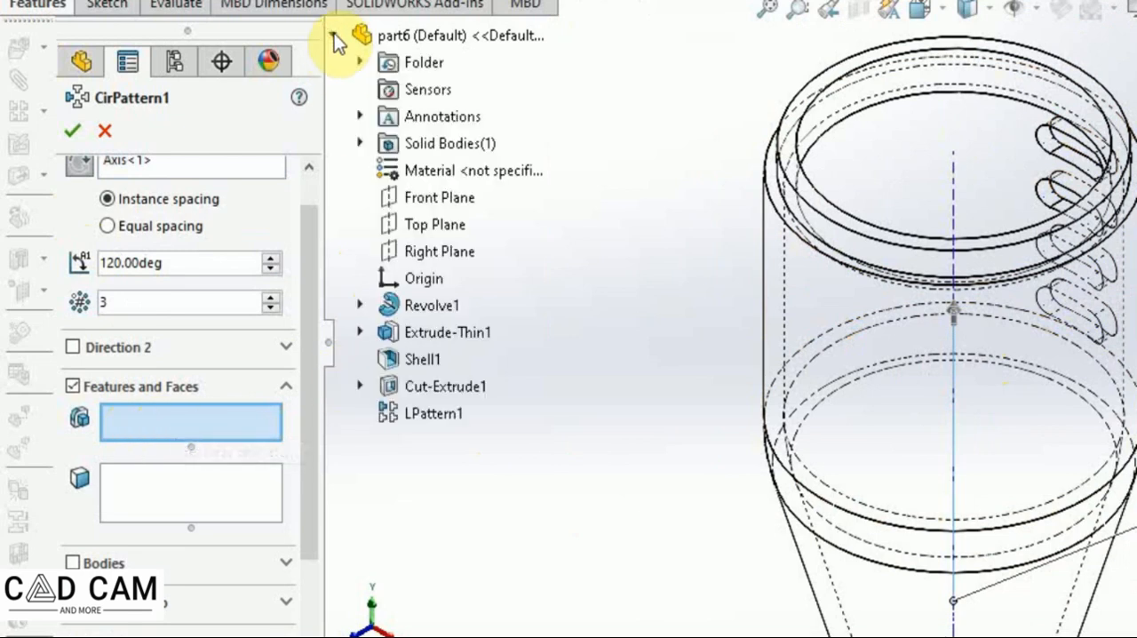
pyautogui.click(431, 413)
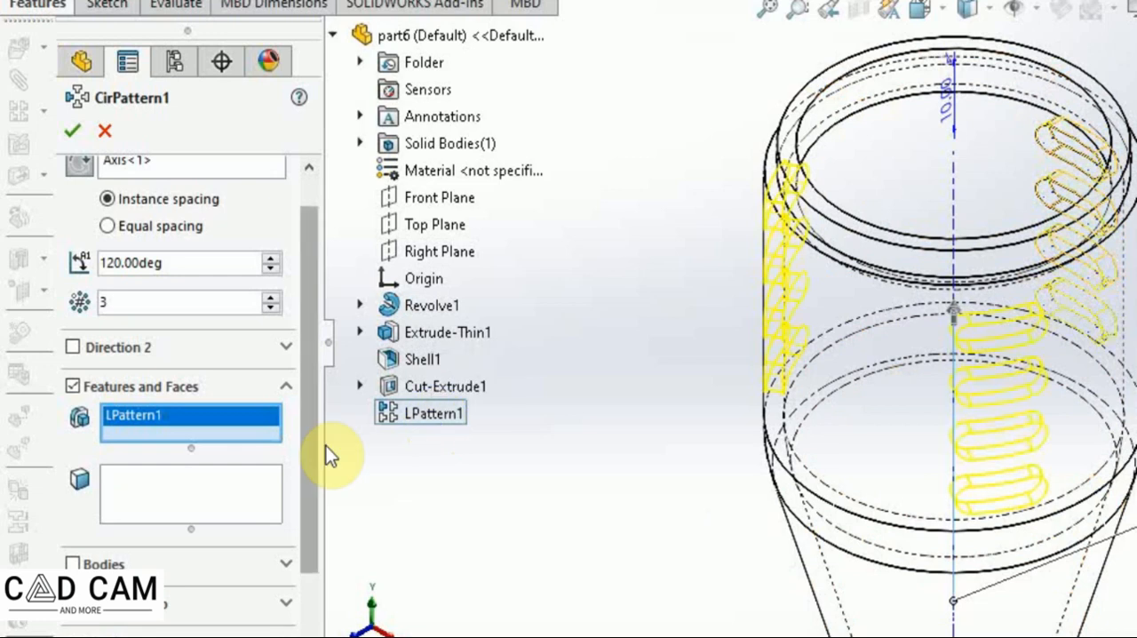
pyautogui.moveTo(312, 399); pyautogui.dragTo(309, 566)
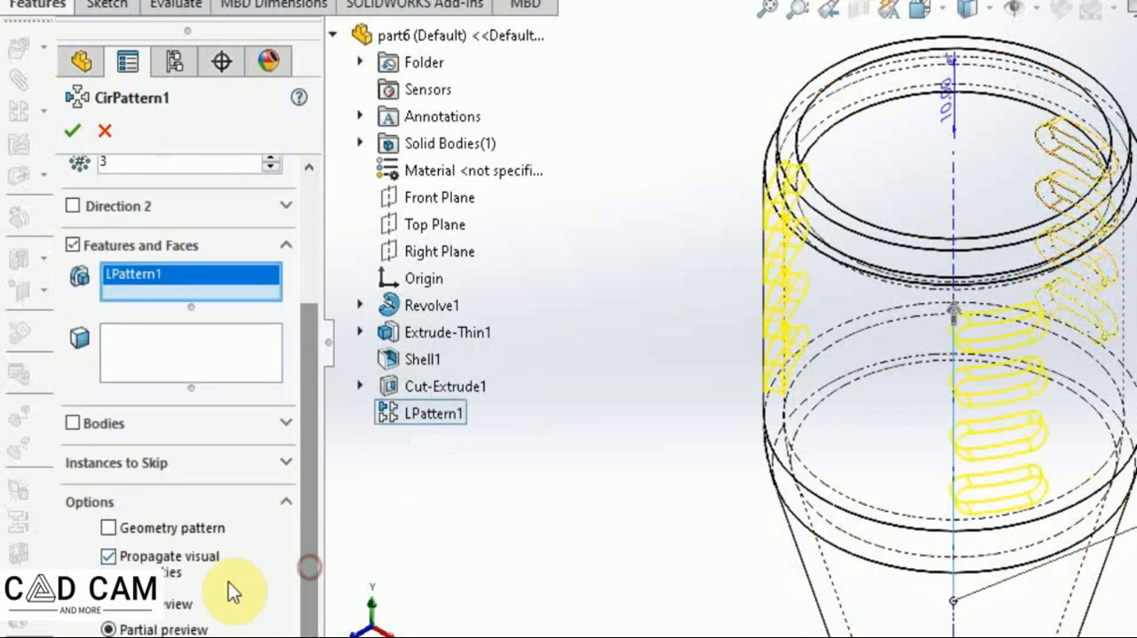
pyautogui.click(106, 527)
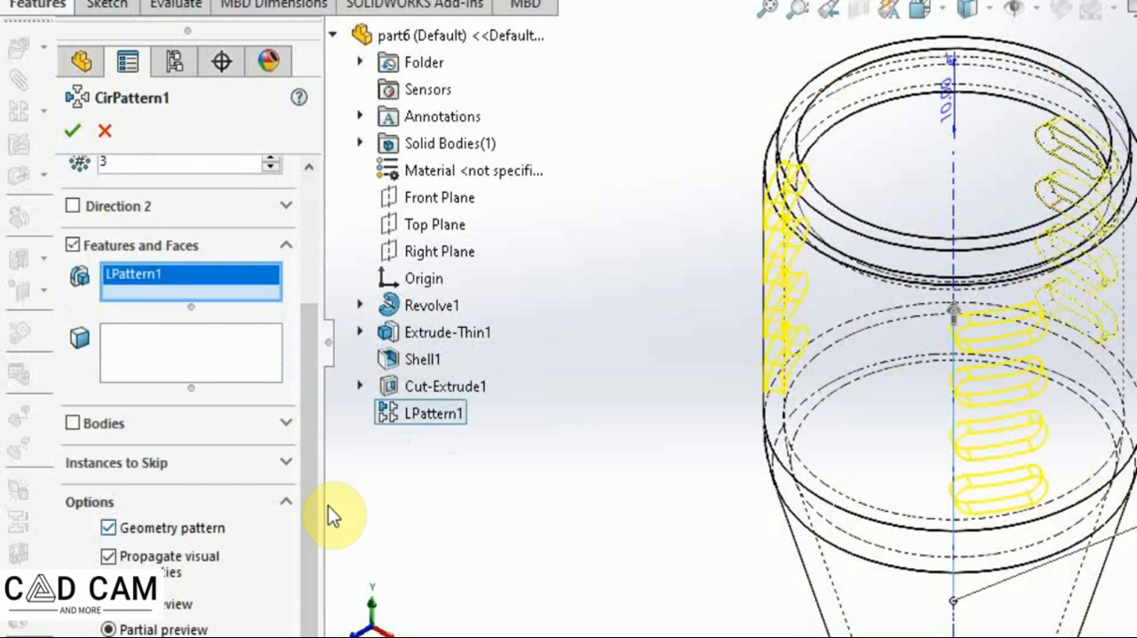
pyautogui.click(74, 132)
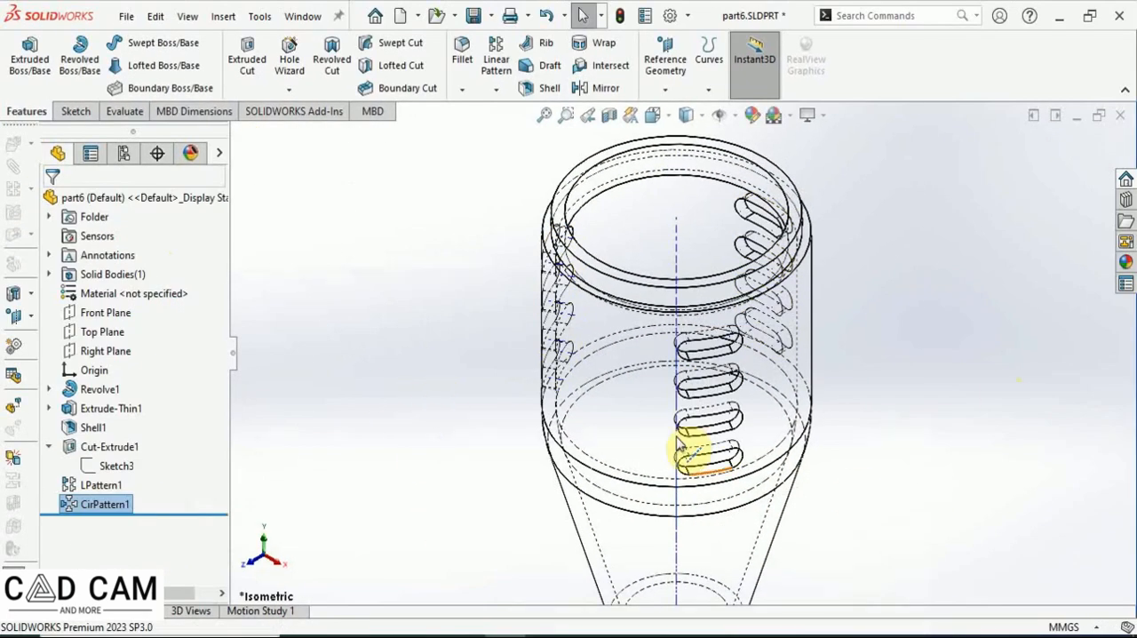
# Switch the model to an isometric view with a shaded display style.
pyautogui.click(544, 115)
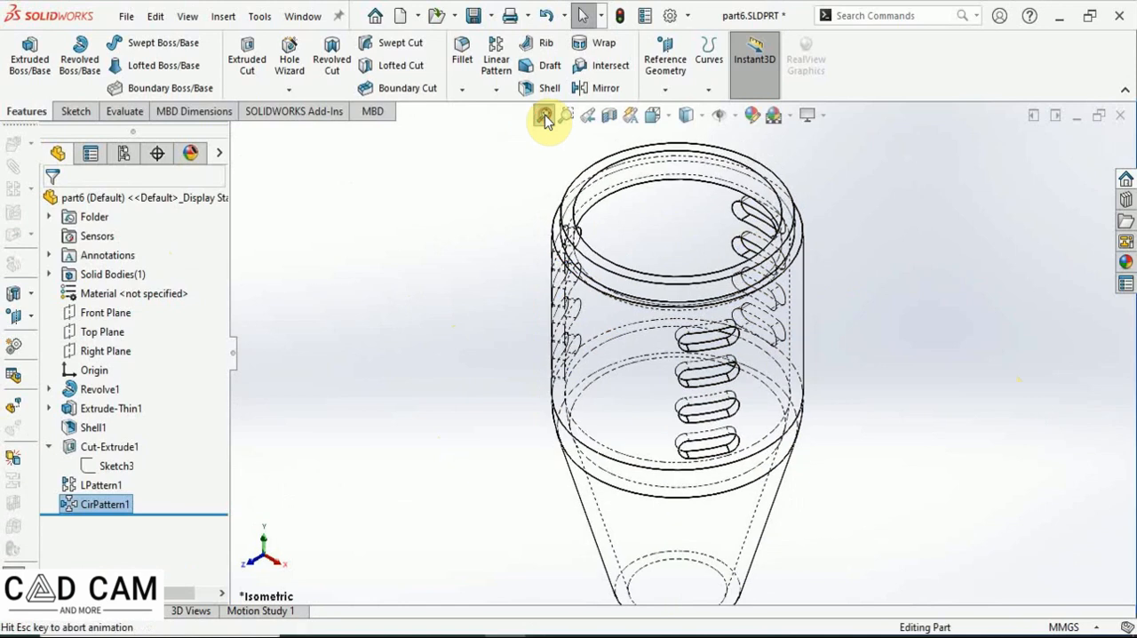
pyautogui.click(668, 117)
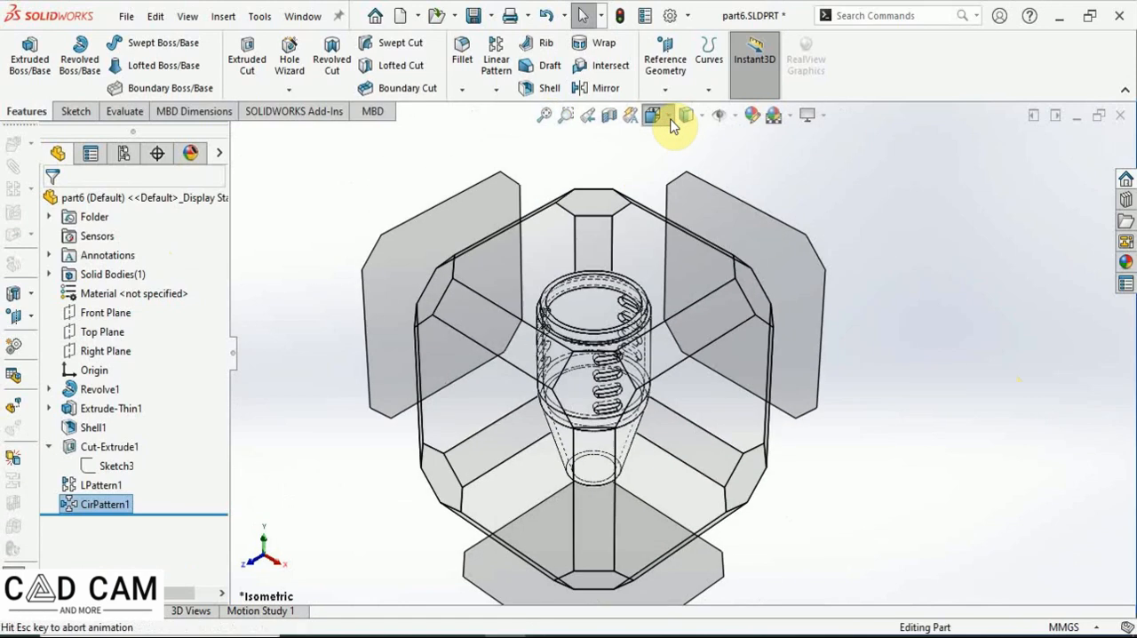
pyautogui.click(763, 164)
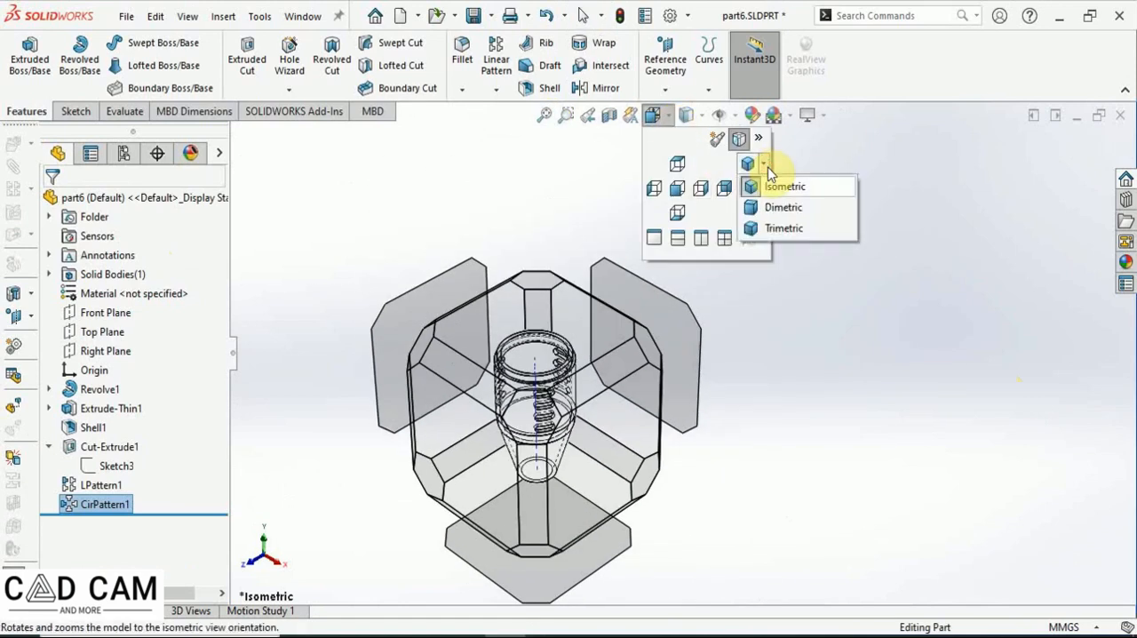
pyautogui.click(788, 186)
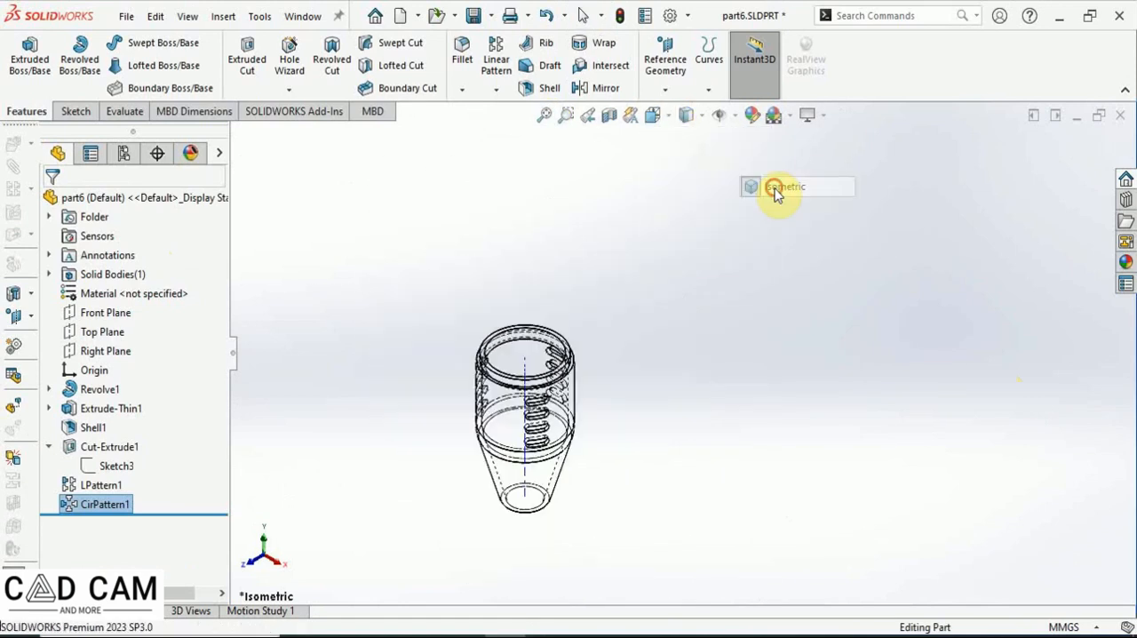
pyautogui.click(702, 120)
pyautogui.click(686, 139)
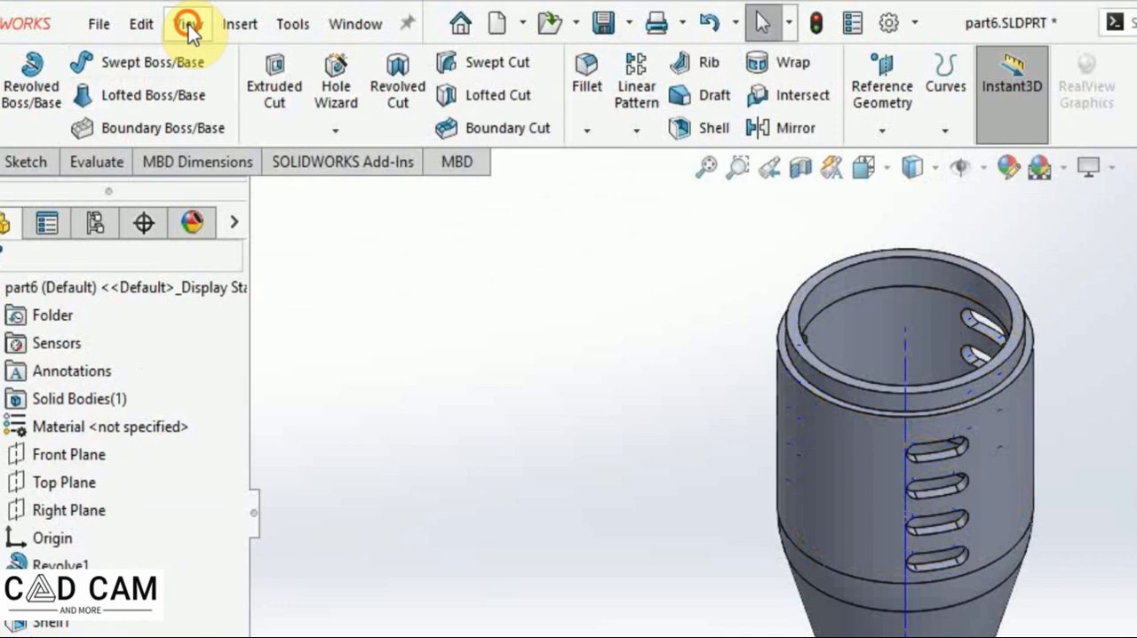
# Hide the temporary axes and save the part.
pyautogui.click(188, 17)
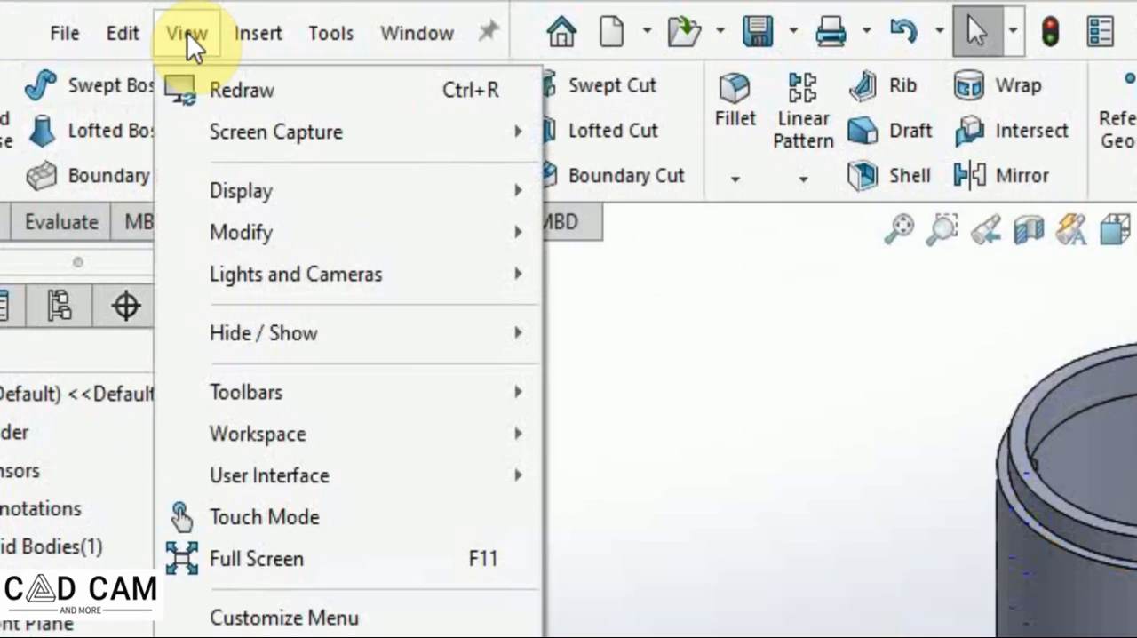
pyautogui.moveTo(359, 345)
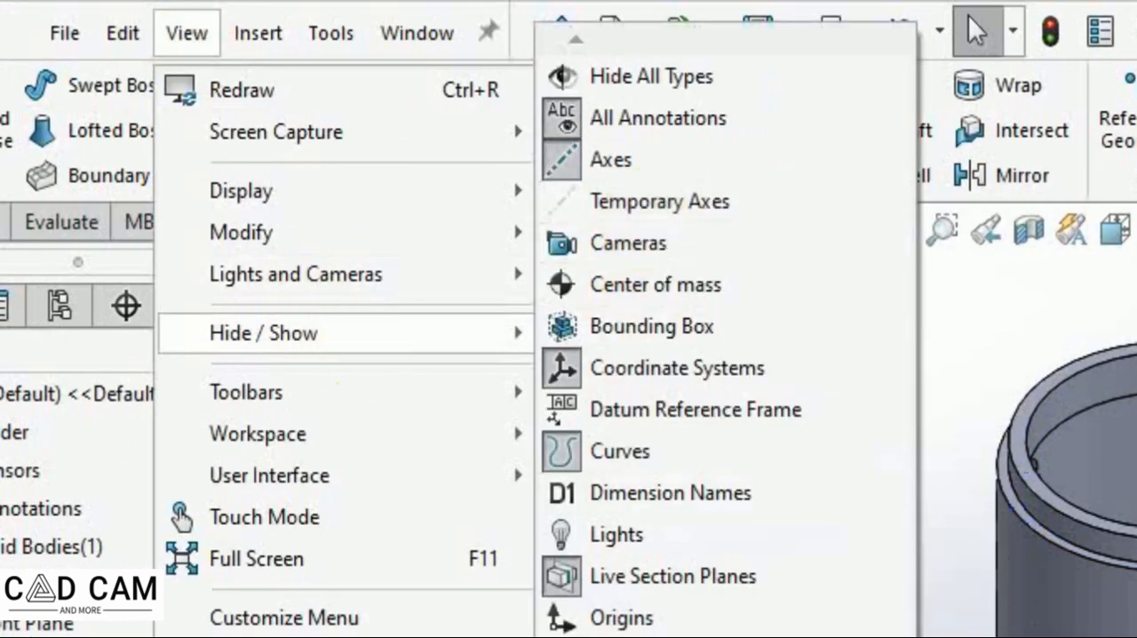
pyautogui.click(1038, 335)
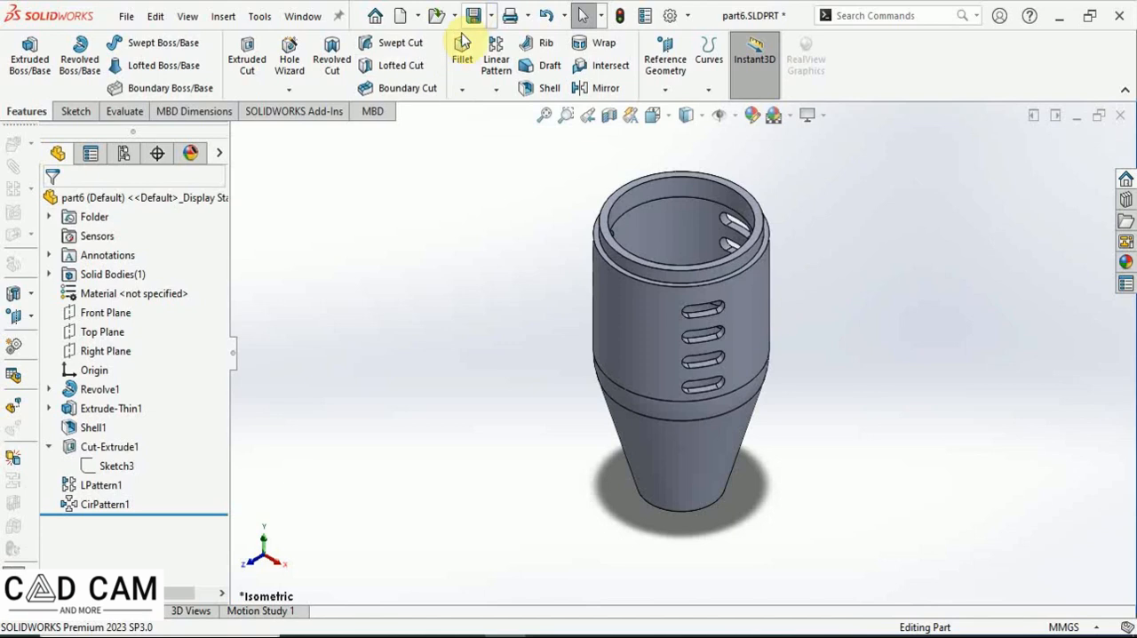
pyautogui.click(568, 20)
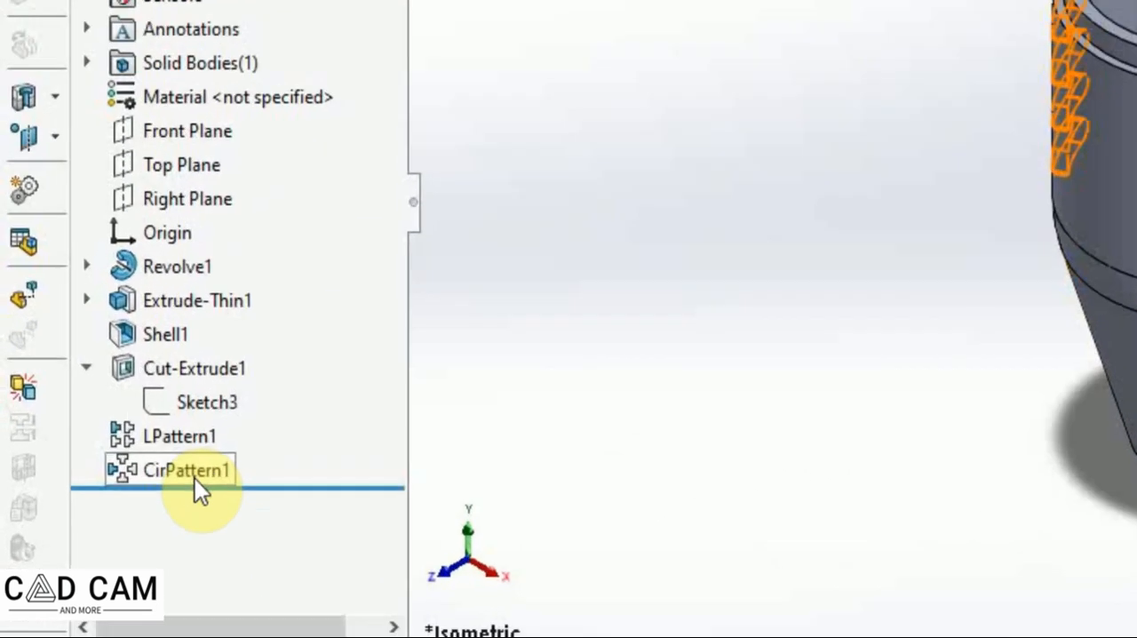
# Select the circular pattern feature and inspect the patterned slots on the rotated, zoomed model.
pyautogui.moveTo(106, 499)
pyautogui.click(211, 459)
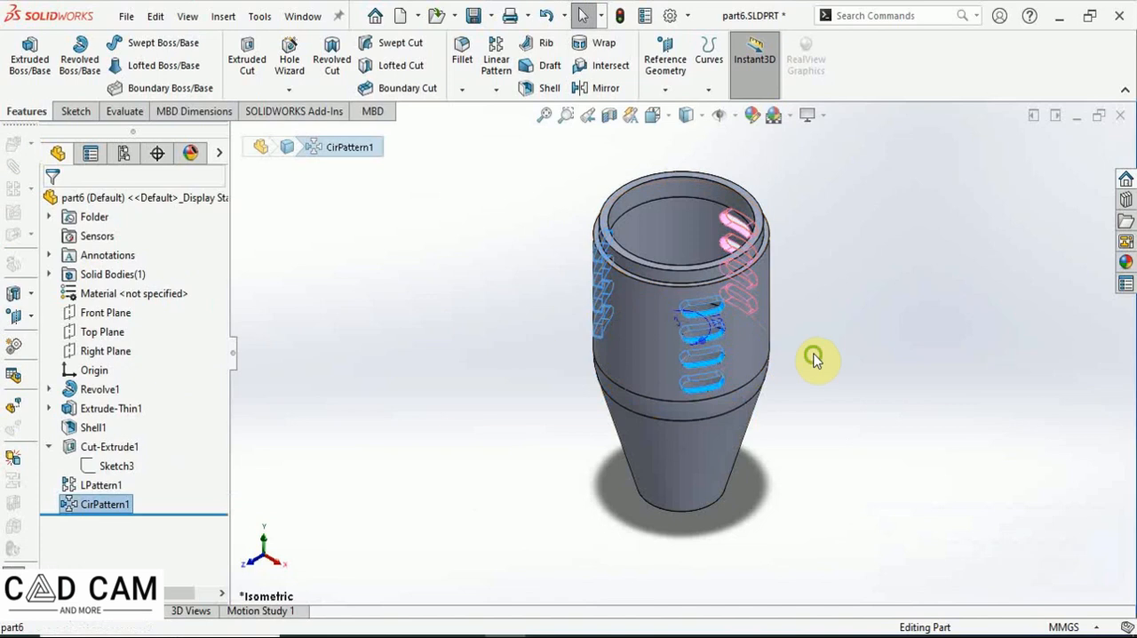
pyautogui.moveTo(811, 355); pyautogui.dragTo(841, 355, button='middle')
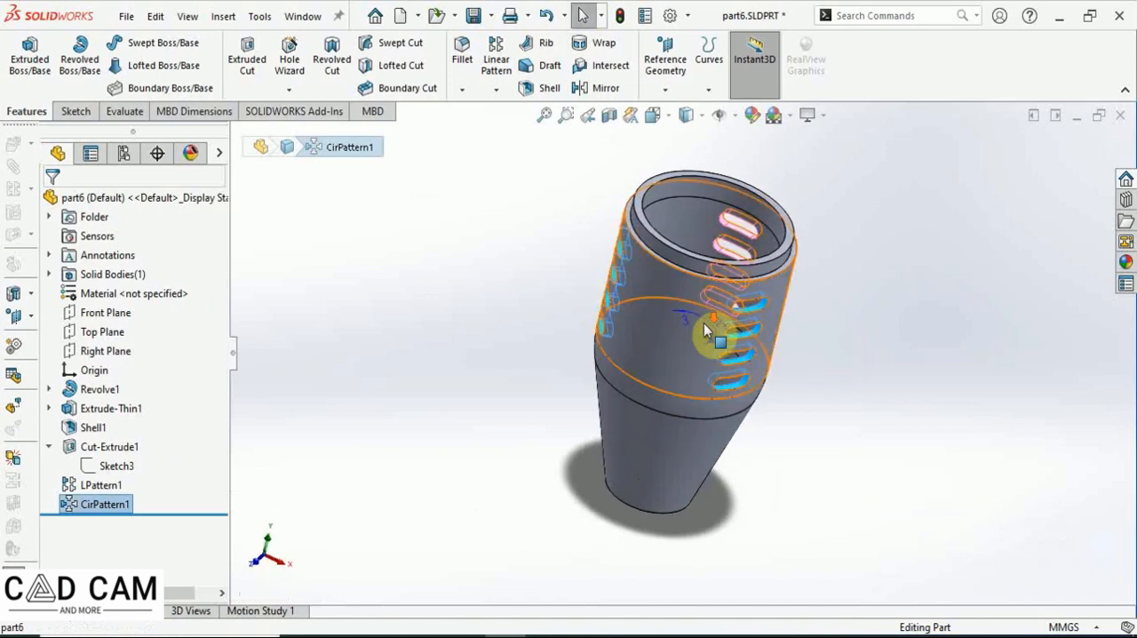
pyautogui.scroll(-5, 697, 330)
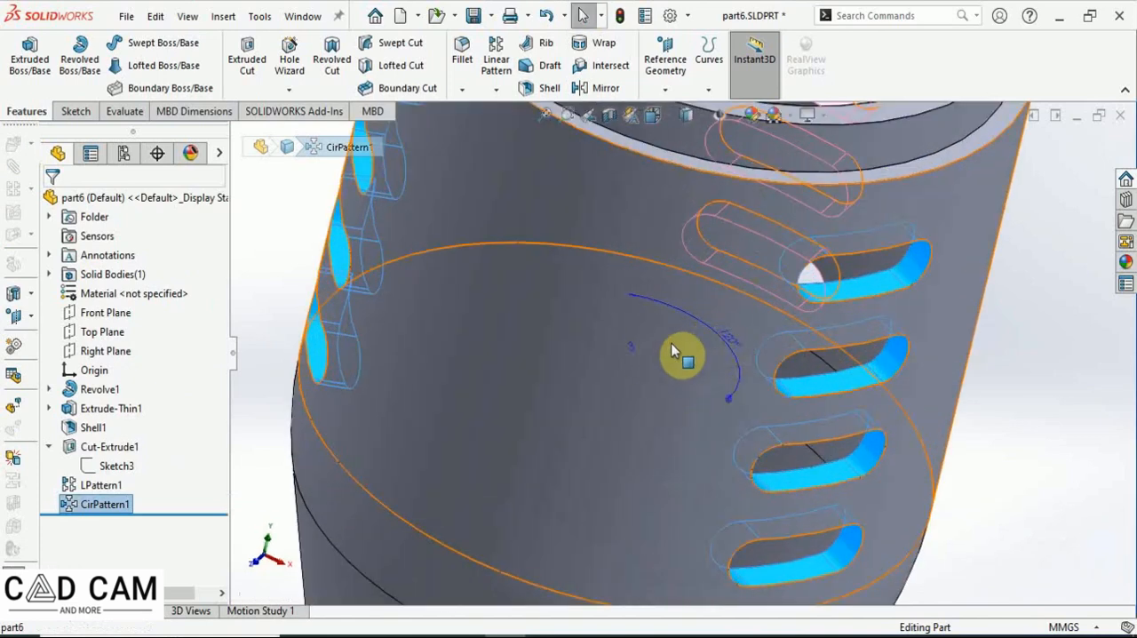
pyautogui.scroll(1, 702, 372)
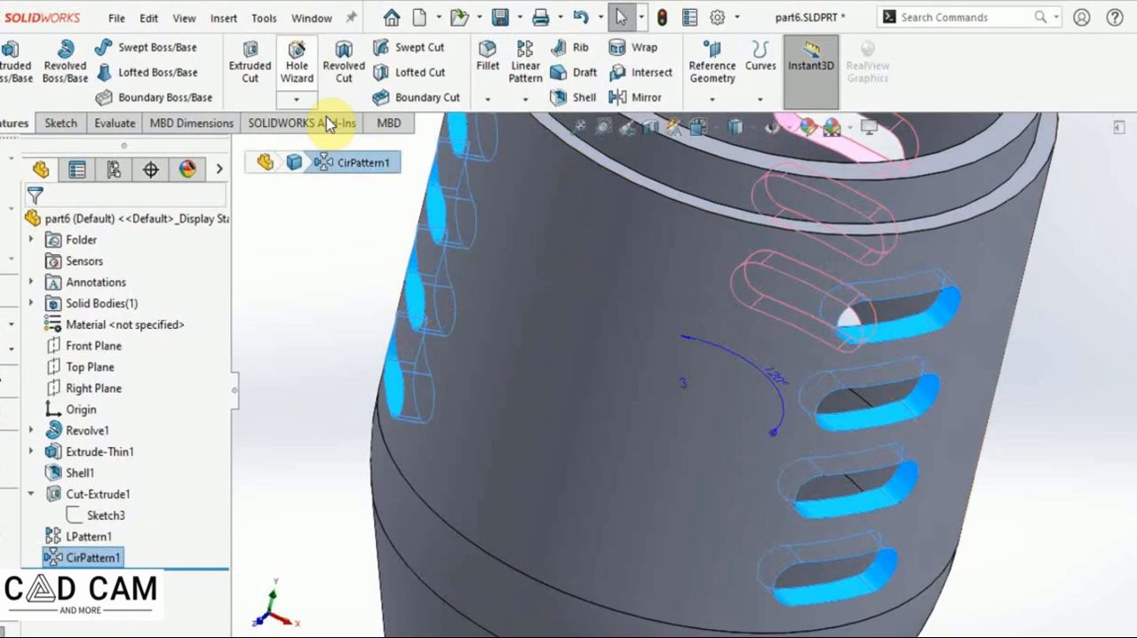
# Add an equation making the circular pattern angle D2@CirPattern1 equal 360 divided by its instance count D1@CirPattern1.
pyautogui.click(260, 17)
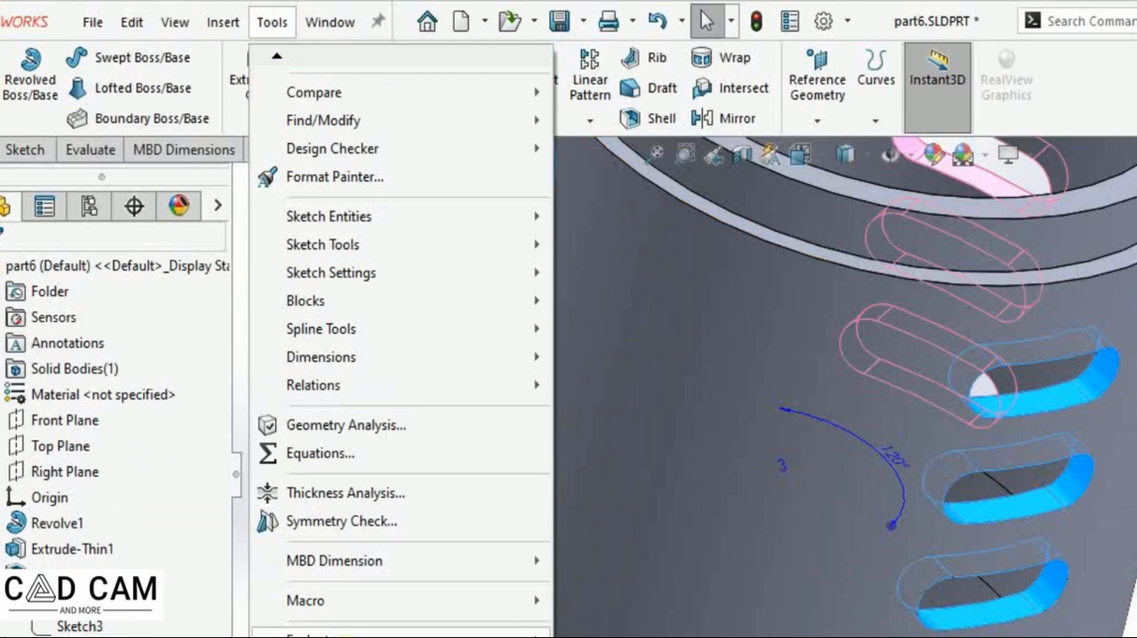
pyautogui.click(307, 454)
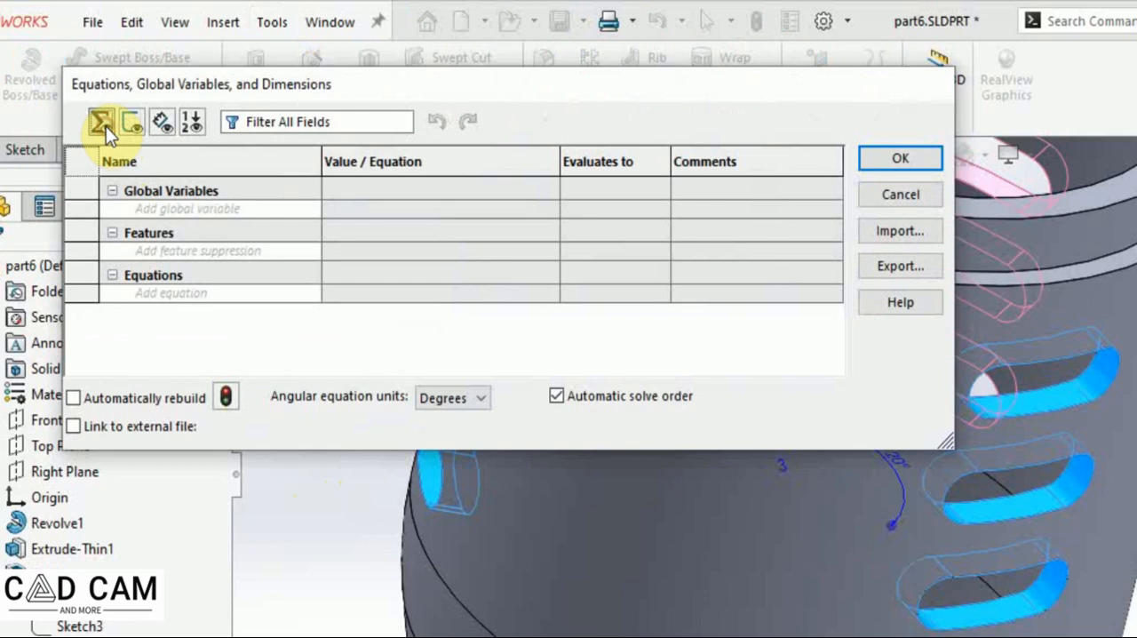
pyautogui.click(155, 290)
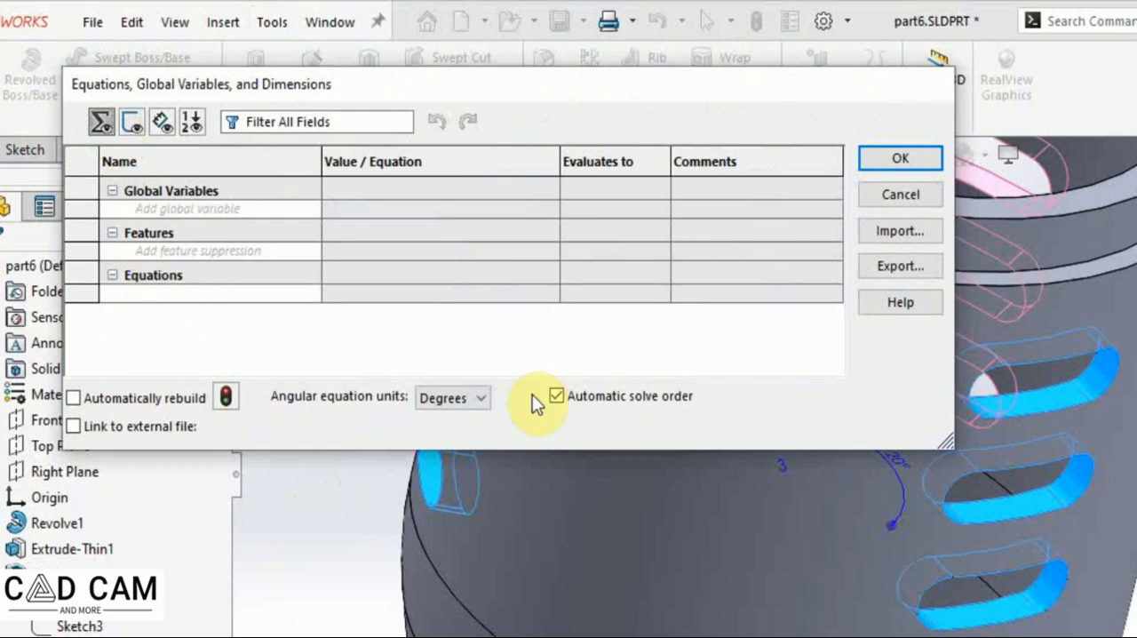
pyautogui.click(897, 465)
pyautogui.moveTo(436, 317)
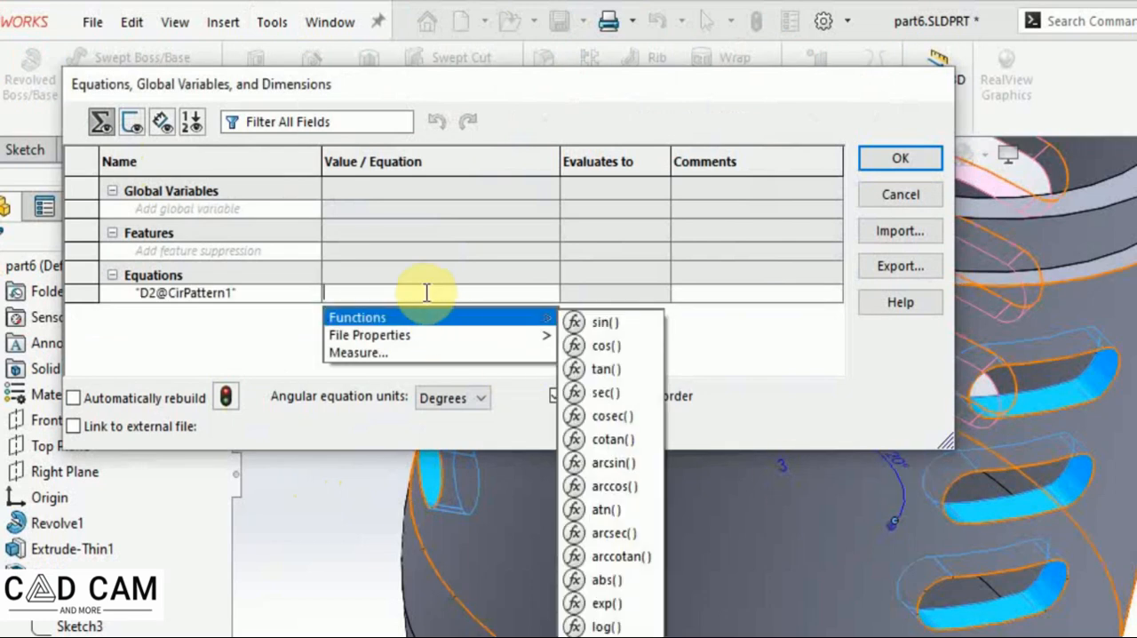
pyautogui.write('=360/')
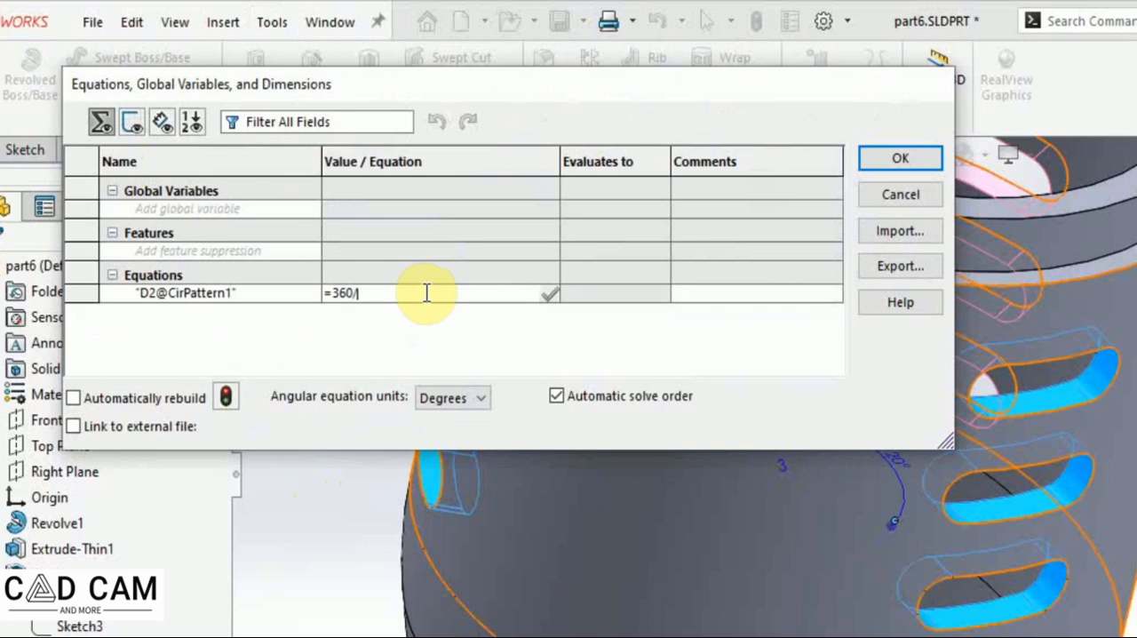
pyautogui.click(784, 469)
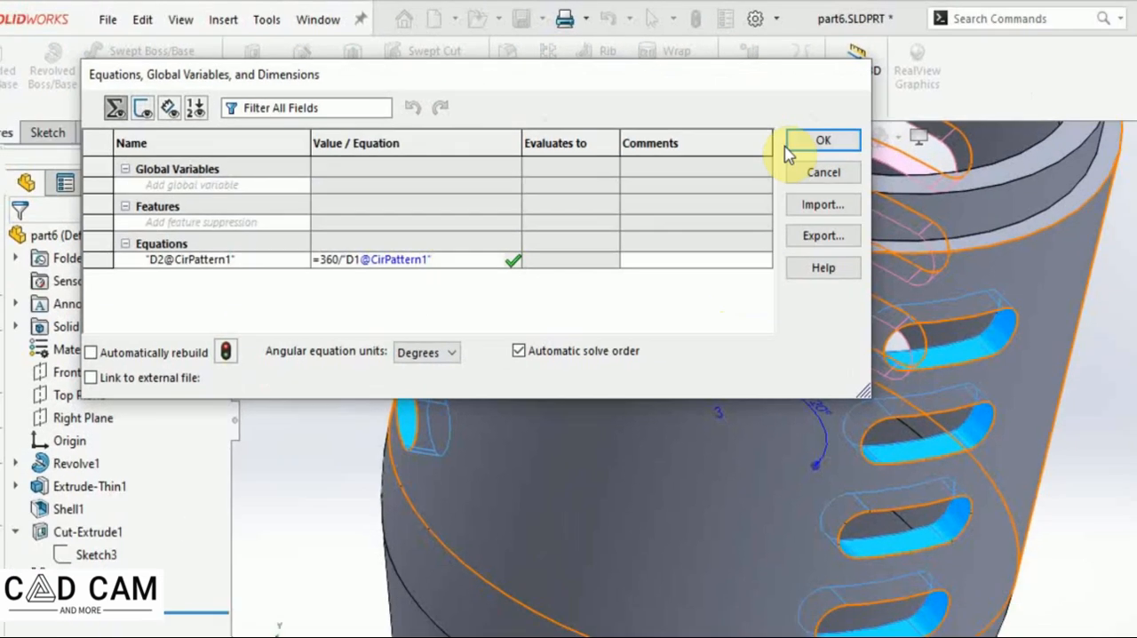
pyautogui.click(792, 147)
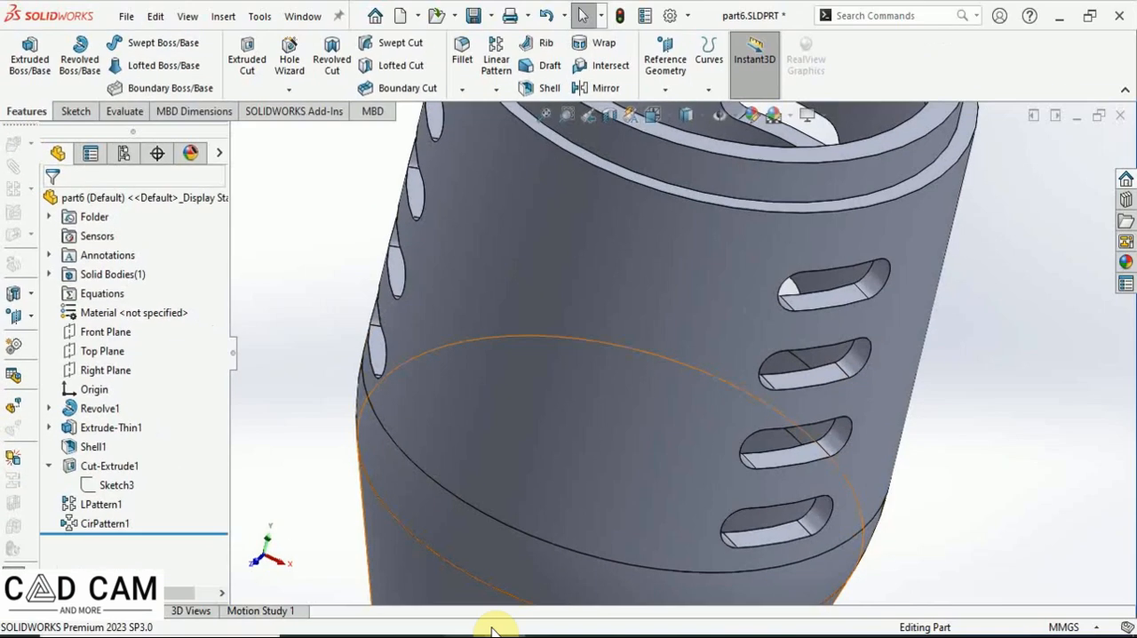
# Change the circular pattern's instance count to 4 directly on the model.
pyautogui.scroll(-2, 650, 372)
pyautogui.scroll(2, 650, 372)
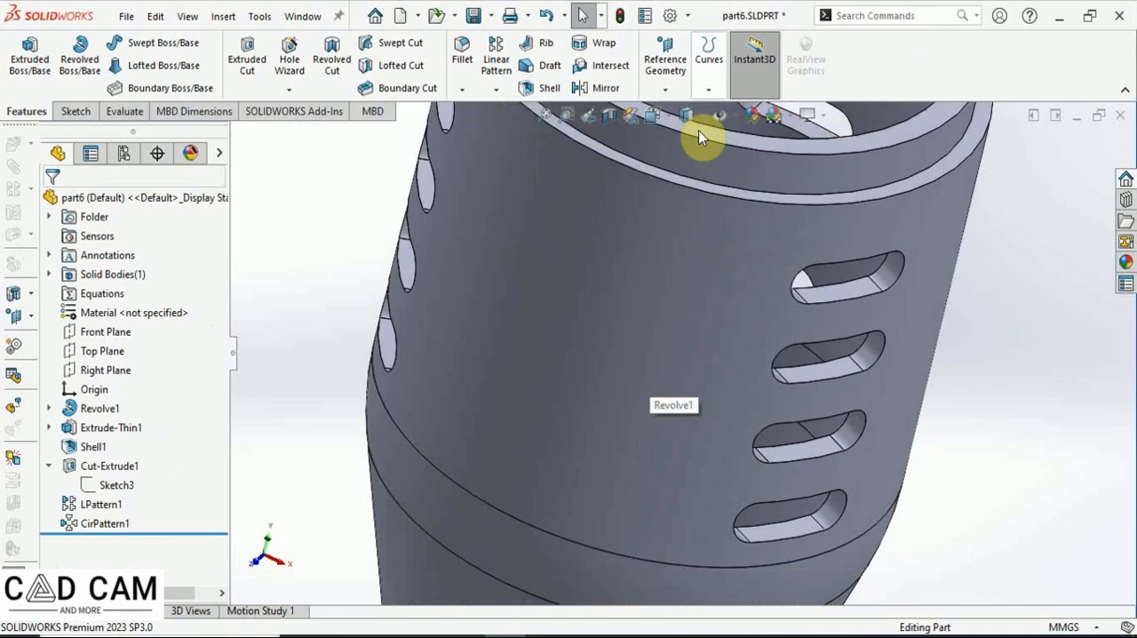
pyautogui.click(544, 116)
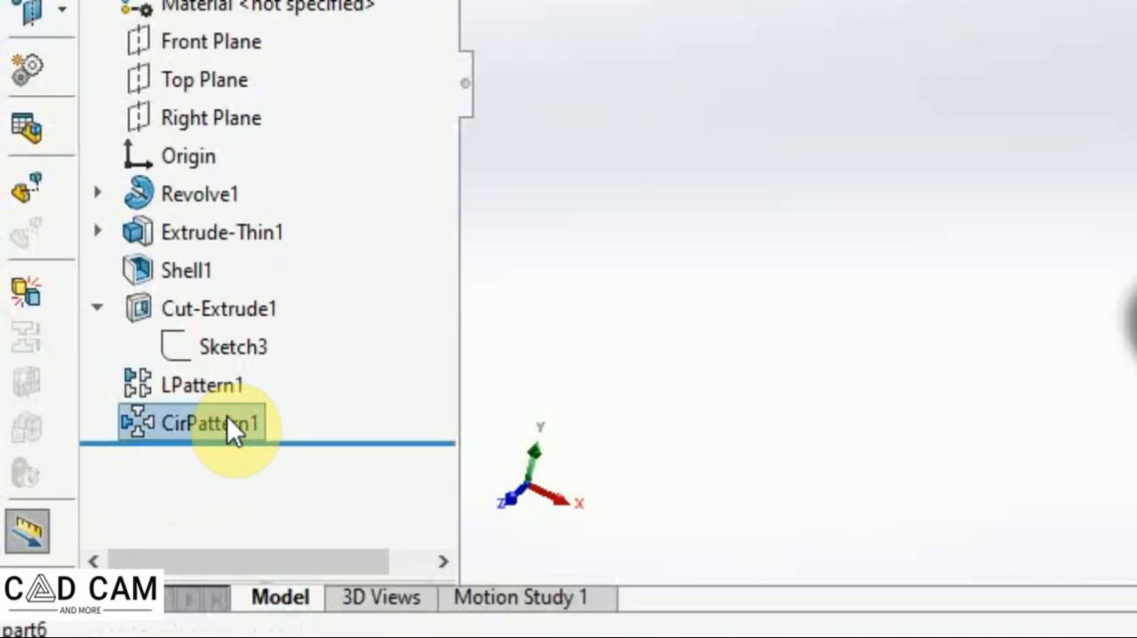
pyautogui.moveTo(124, 525)
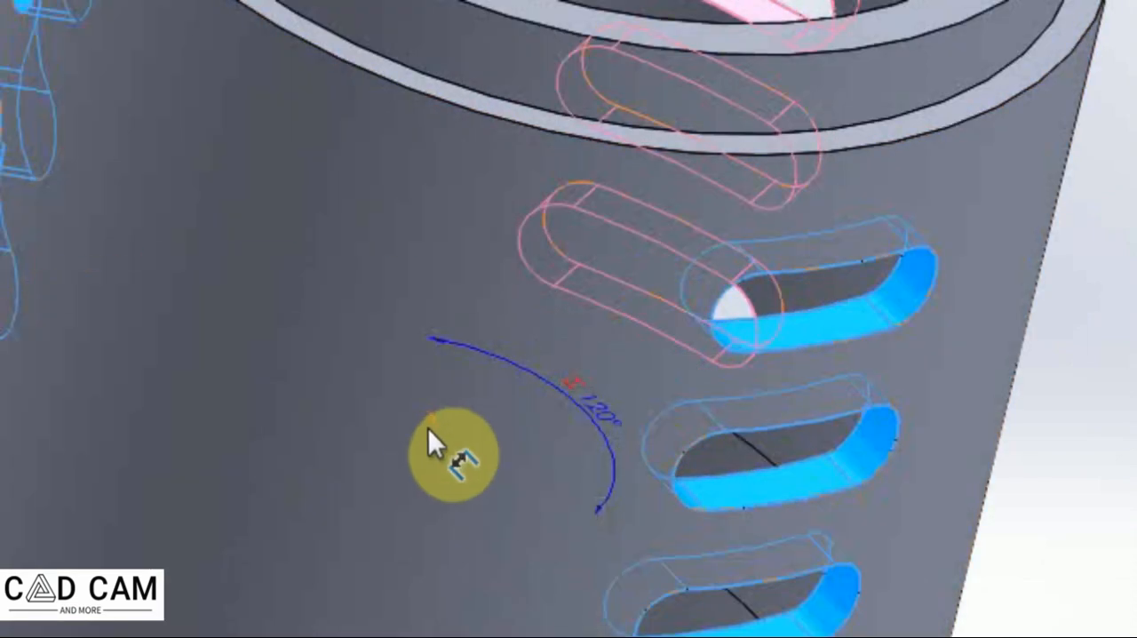
pyautogui.click(433, 427)
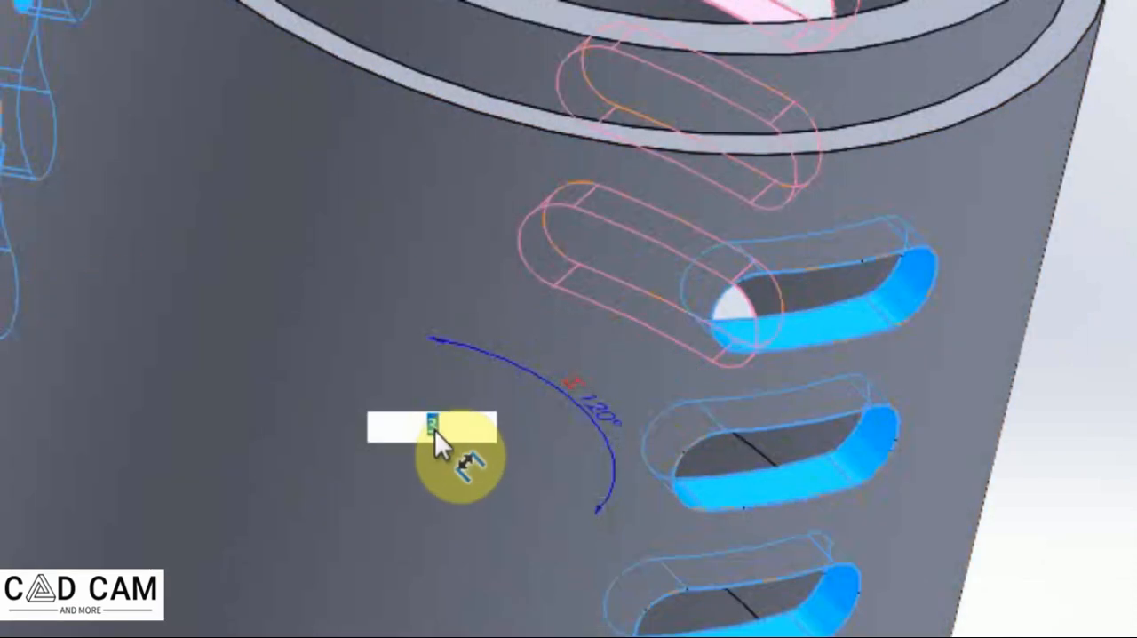
pyautogui.write('4')
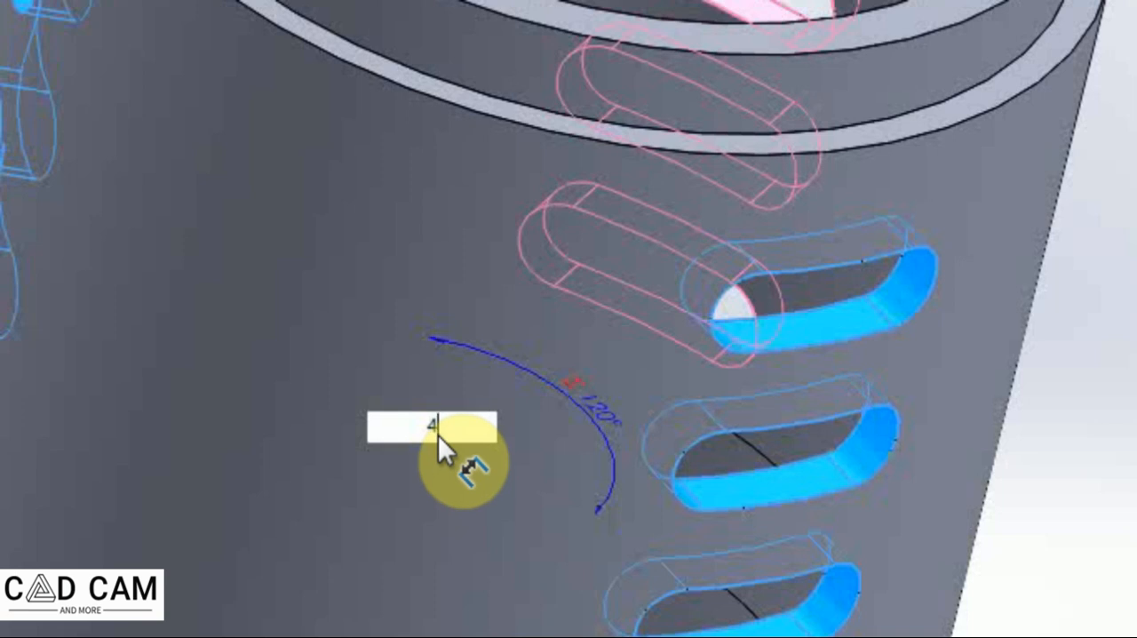
pyautogui.press('Return')
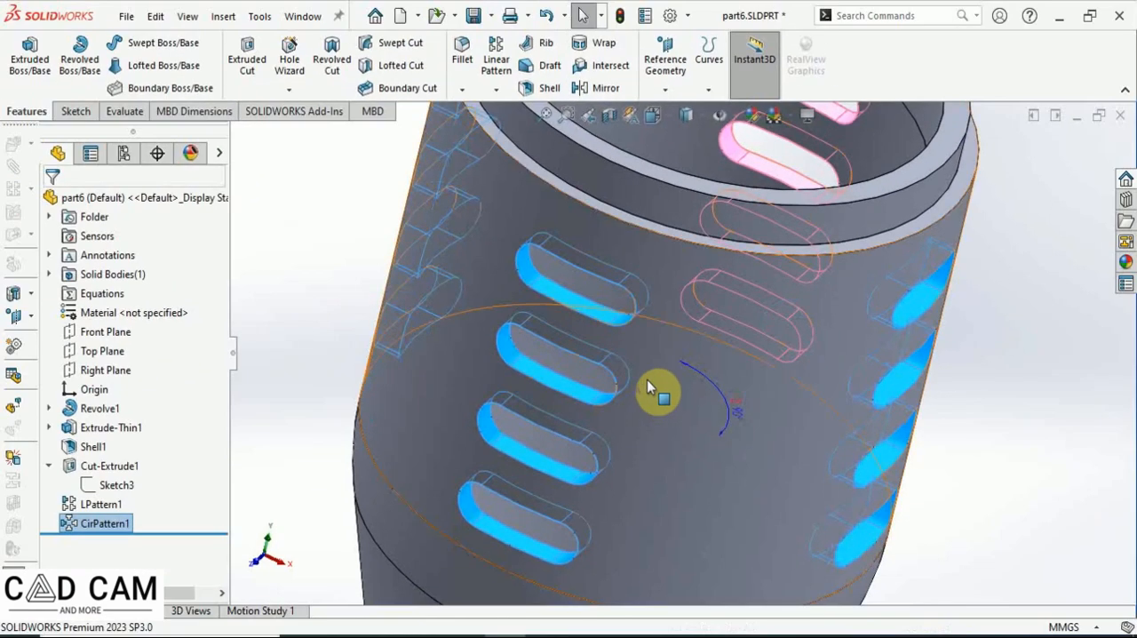
# Zoom to fit and return the model to isometric orientation to examine the four patterned slot sets.
pyautogui.click(545, 116)
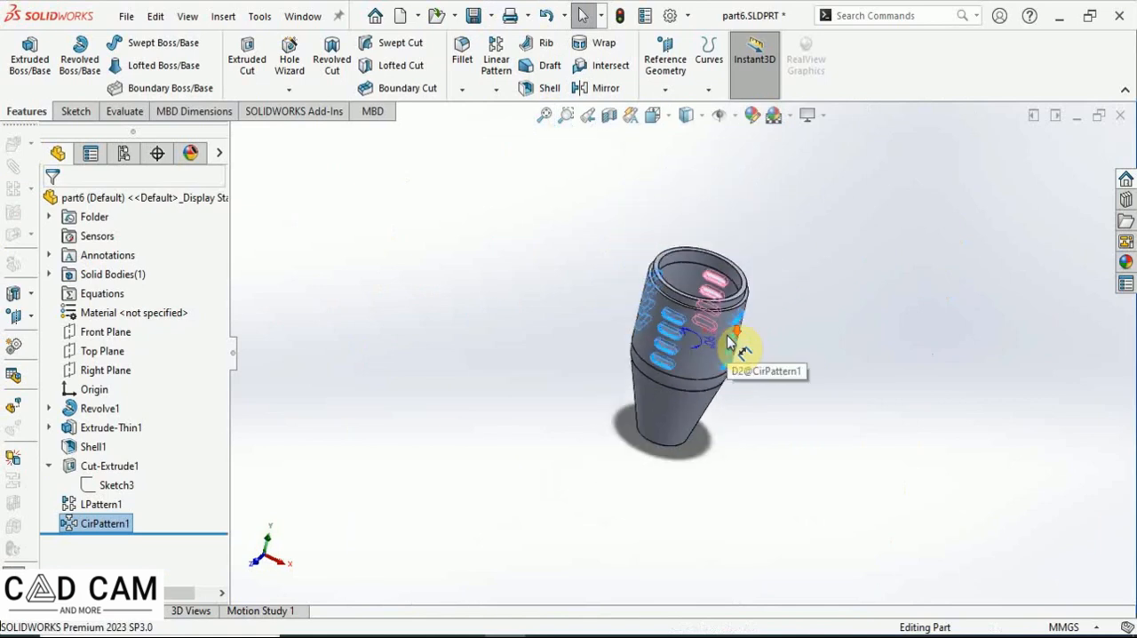
pyautogui.scroll(-6, 728, 347)
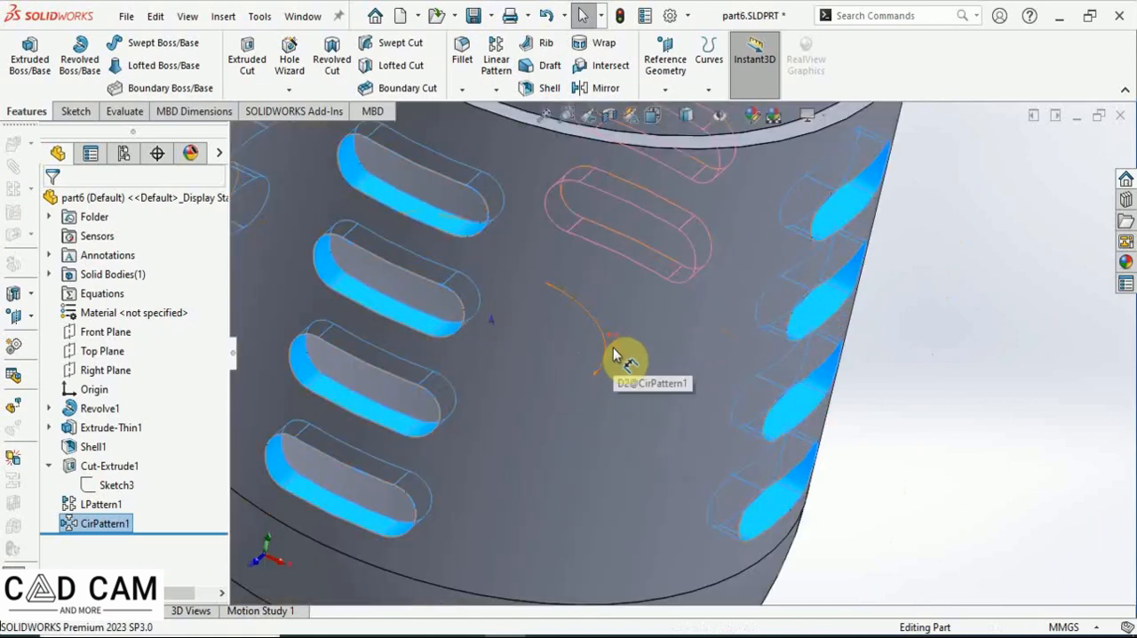
pyautogui.scroll(7, 626, 360)
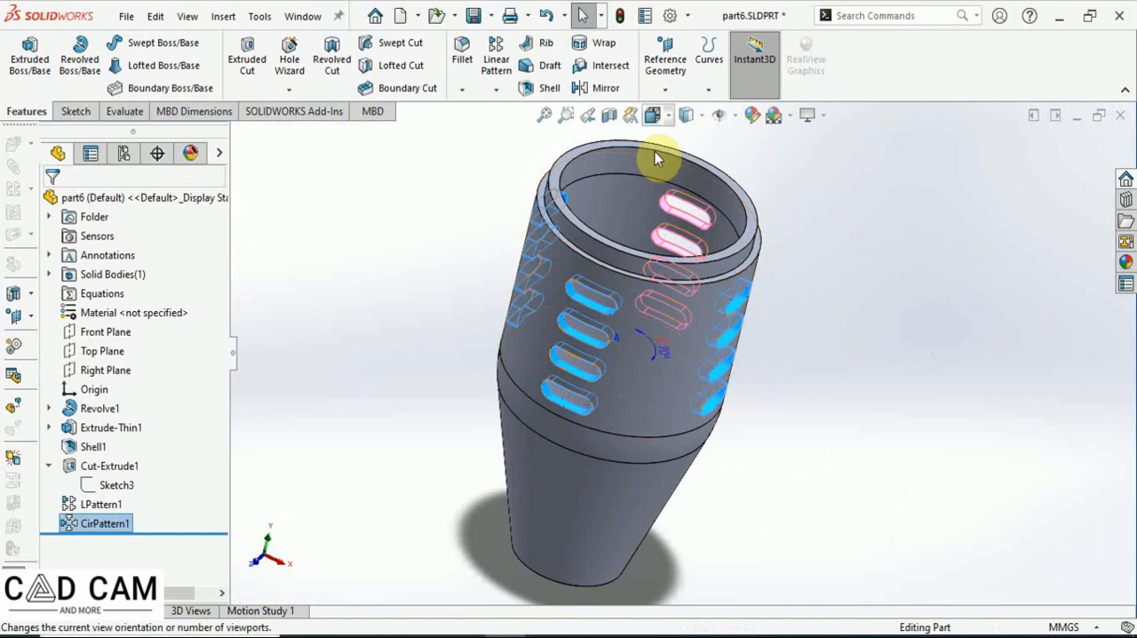
pyautogui.click(699, 117)
pyautogui.click(667, 123)
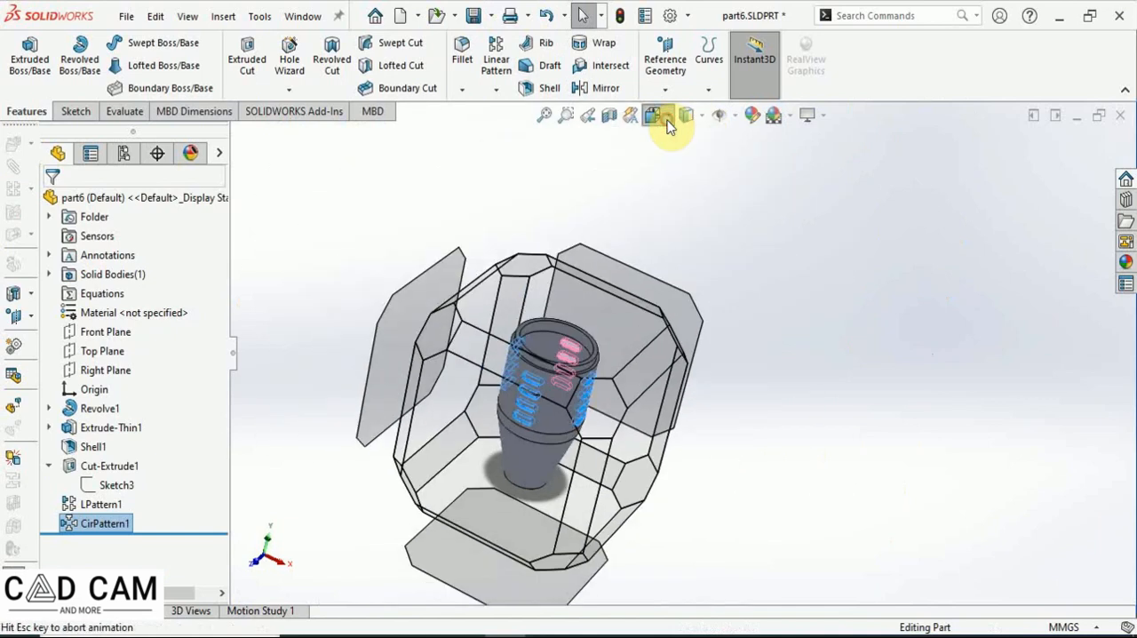
pyautogui.click(668, 124)
pyautogui.click(668, 124)
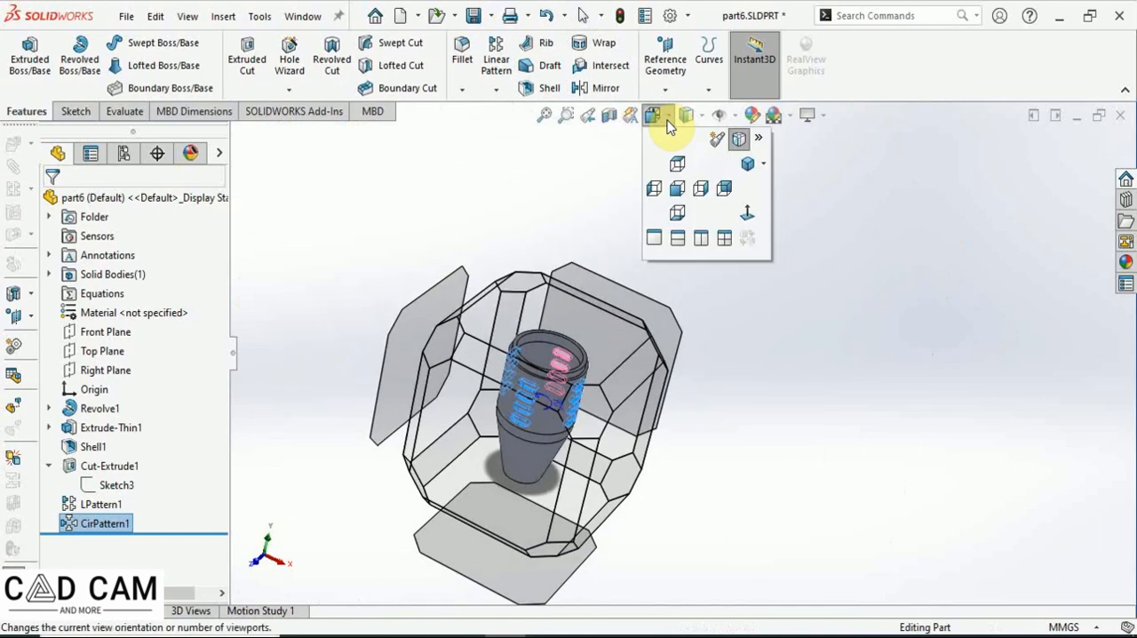
pyautogui.click(763, 166)
pyautogui.click(768, 184)
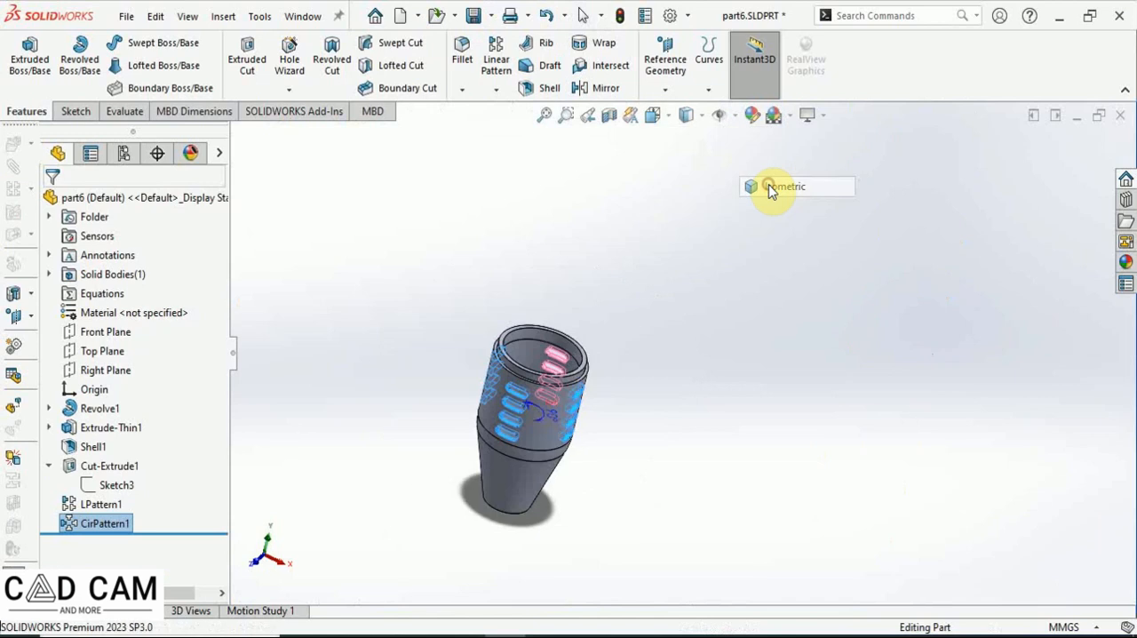